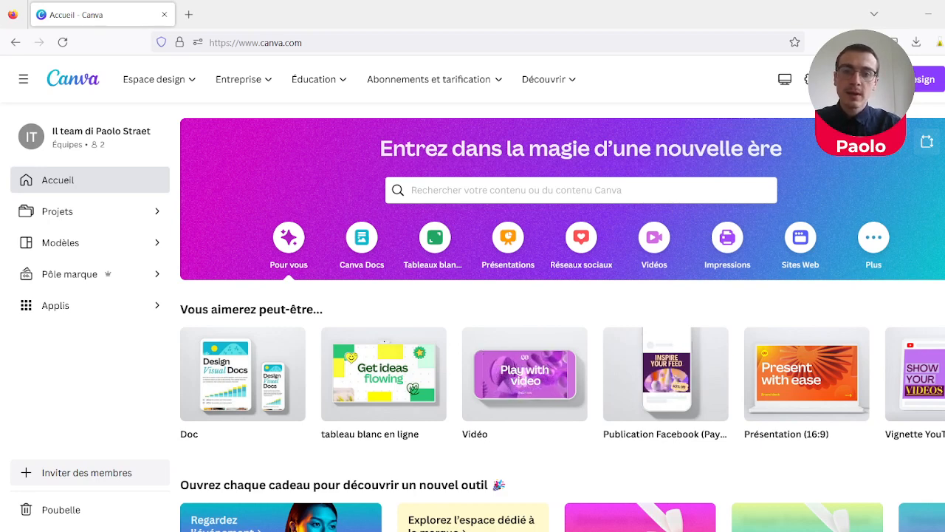
Show the Vidéos category and examine its formats and templates down to the TikTok videos
{"action": "mouse_move", "coordinate": [443, 369]}
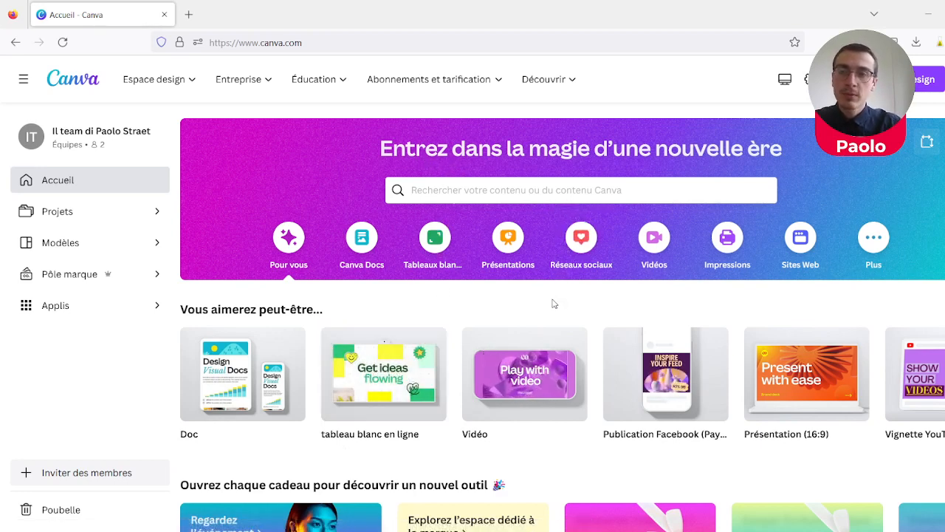
{"action": "left_click", "coordinate": [654, 238]}
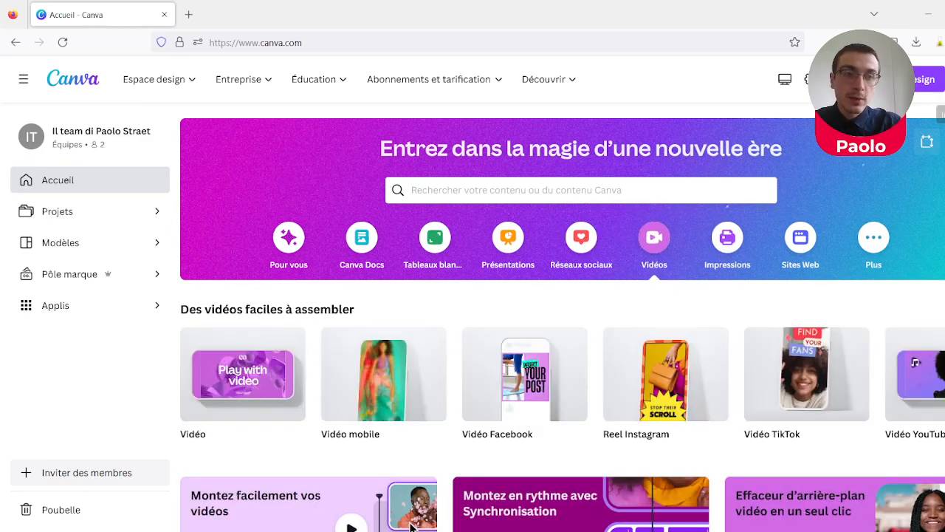
{"action": "scroll", "coordinate": [411, 517], "scroll_direction": "down", "scroll_amount": 2}
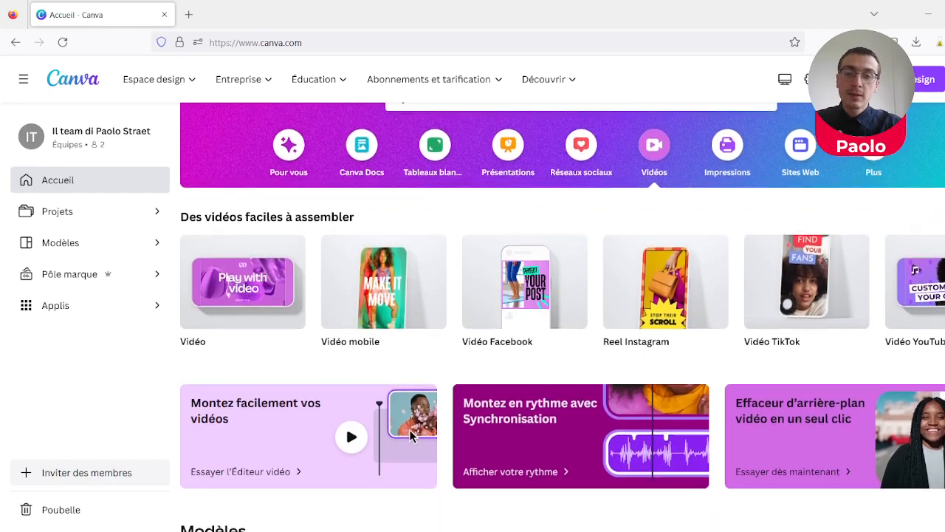
{"action": "scroll", "coordinate": [412, 435], "scroll_direction": "down", "scroll_amount": 2}
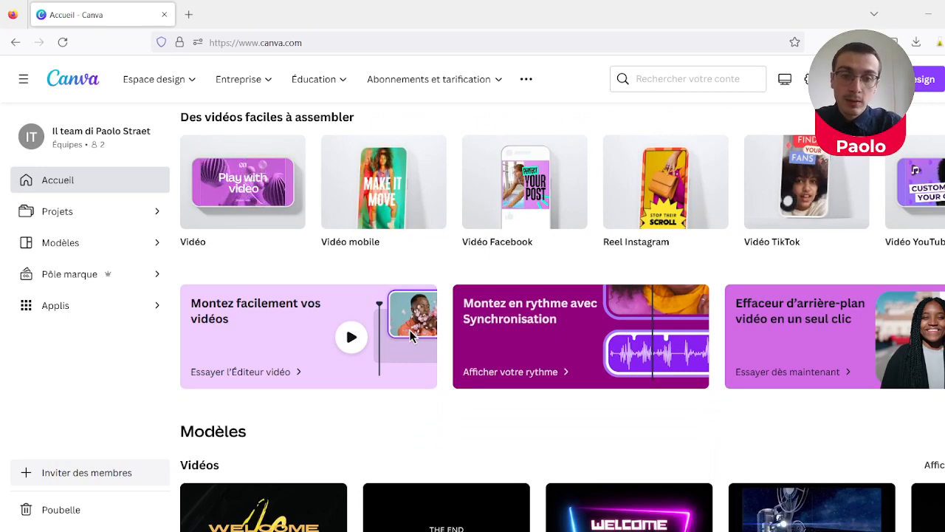
{"action": "scroll", "coordinate": [411, 436], "scroll_direction": "down", "scroll_amount": 2}
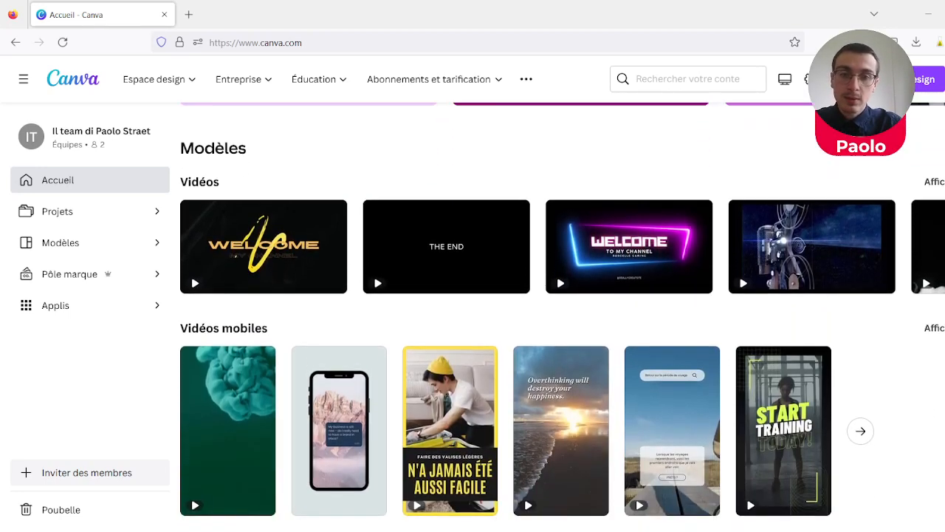
{"action": "scroll", "coordinate": [563, 317], "scroll_direction": "down", "scroll_amount": 1}
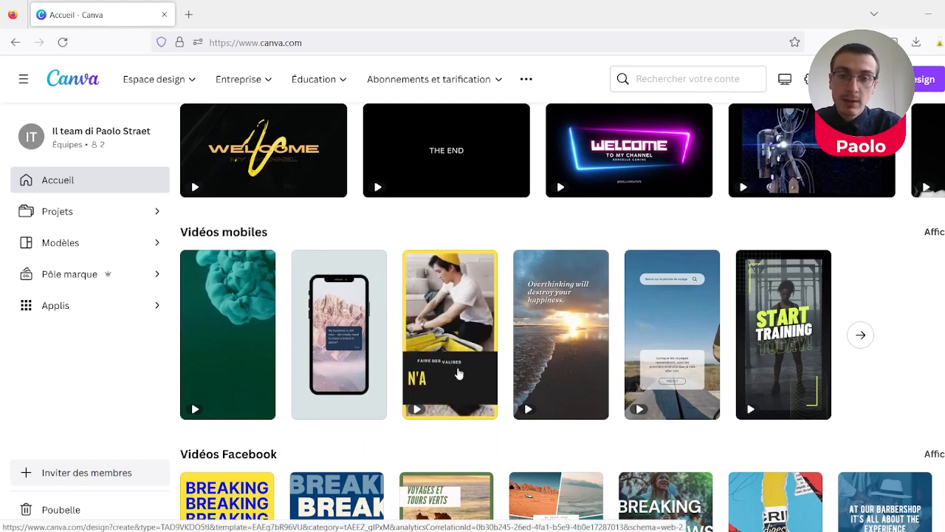
{"action": "scroll", "coordinate": [499, 283], "scroll_direction": "down", "scroll_amount": 3}
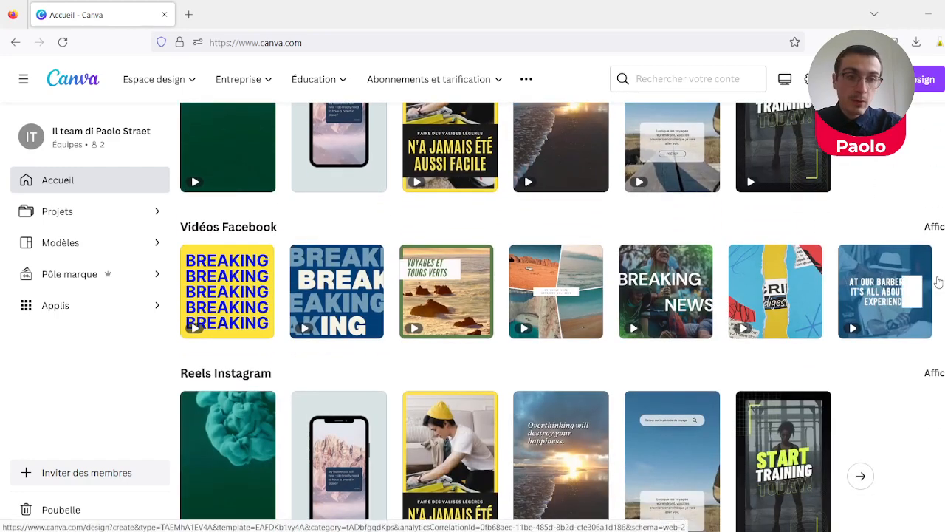
{"action": "scroll", "coordinate": [489, 316], "scroll_direction": "down", "scroll_amount": 3}
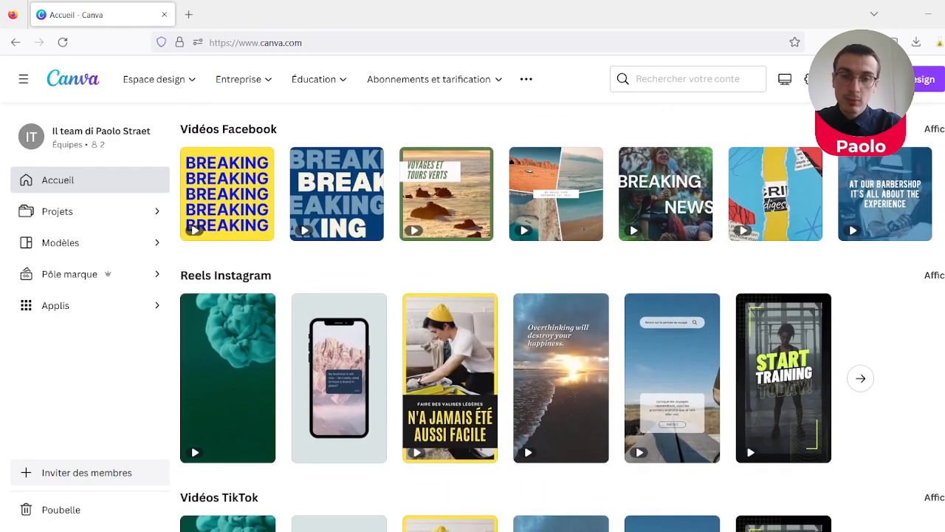
{"action": "scroll", "coordinate": [489, 317], "scroll_direction": "down", "scroll_amount": 2}
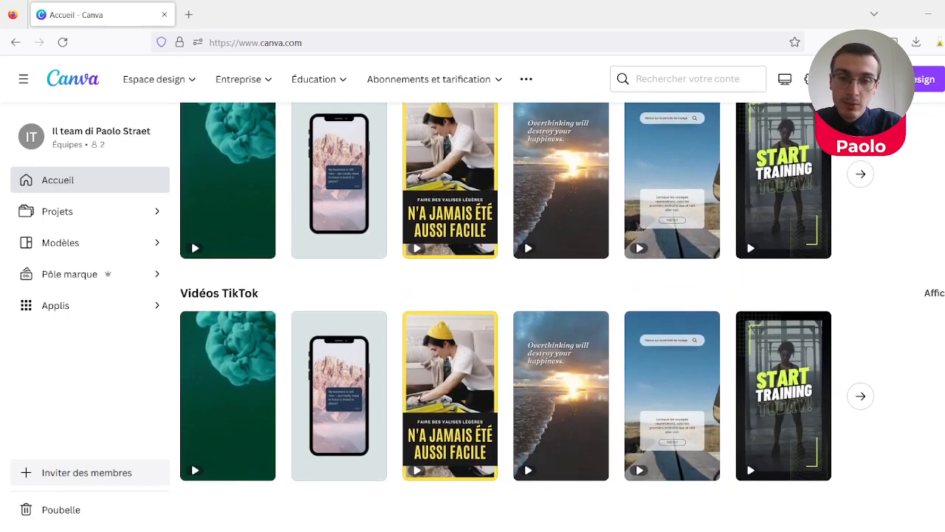
{"action": "scroll", "coordinate": [409, 317], "scroll_direction": "up", "scroll_amount": 12}
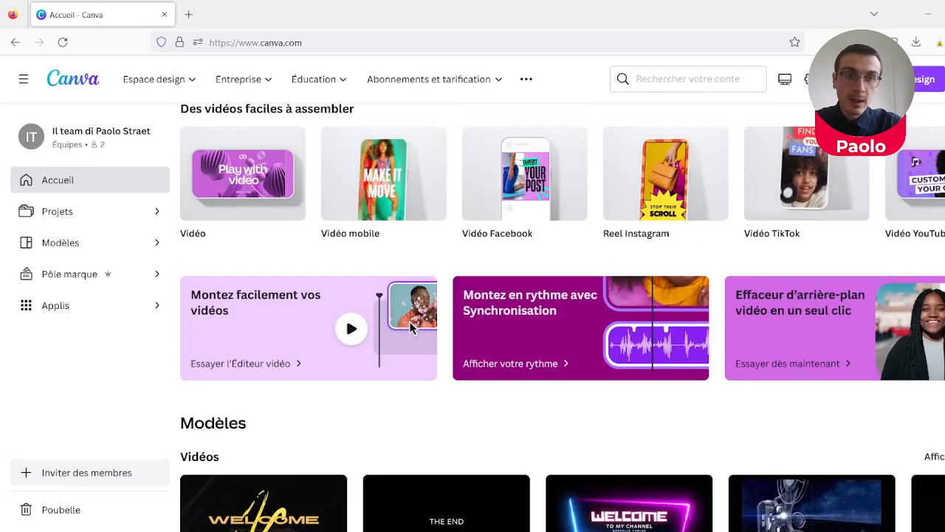
{"action": "scroll", "coordinate": [410, 321], "scroll_direction": "down", "scroll_amount": 1}
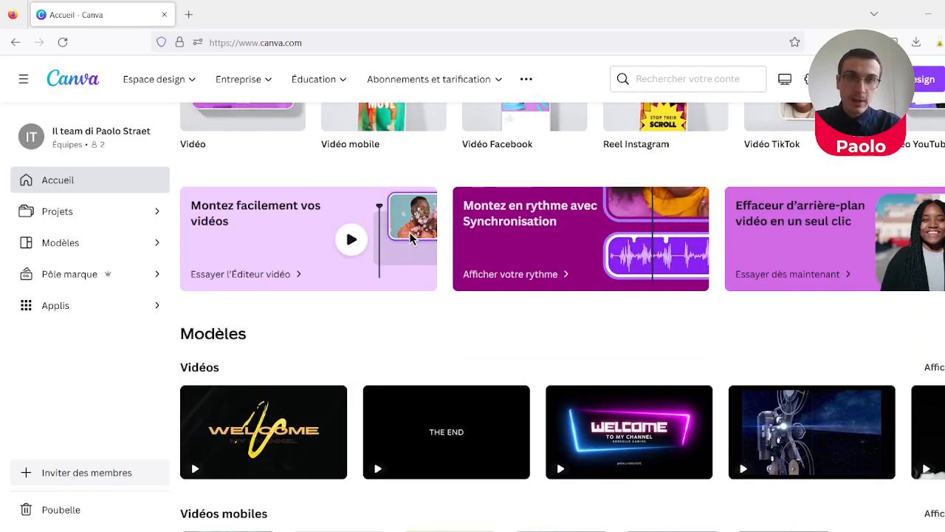
{"action": "left_click", "coordinate": [919, 79]}
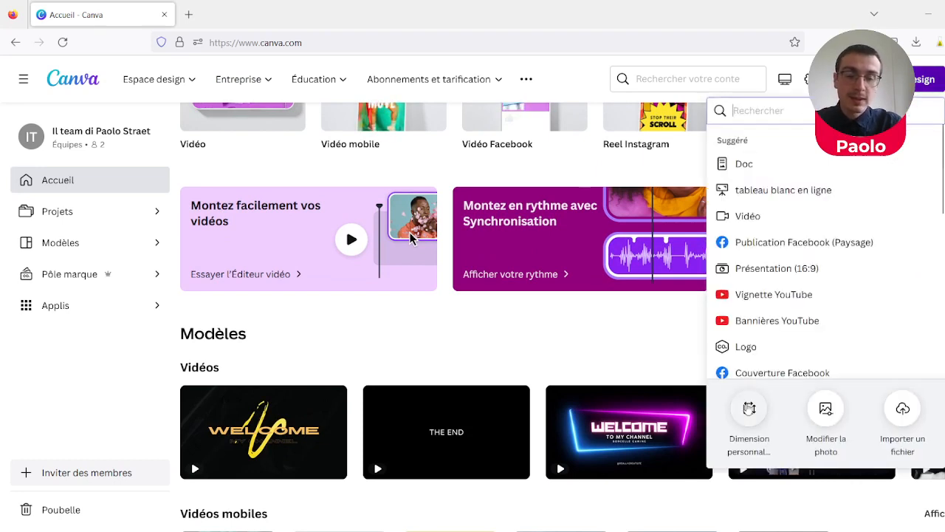
{"action": "left_click", "coordinate": [750, 410]}
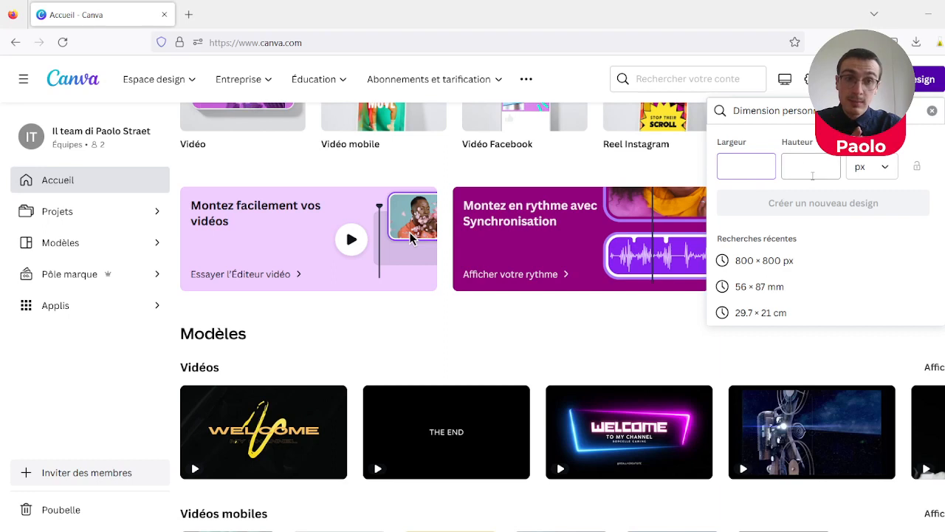
{"action": "left_click", "coordinate": [880, 176]}
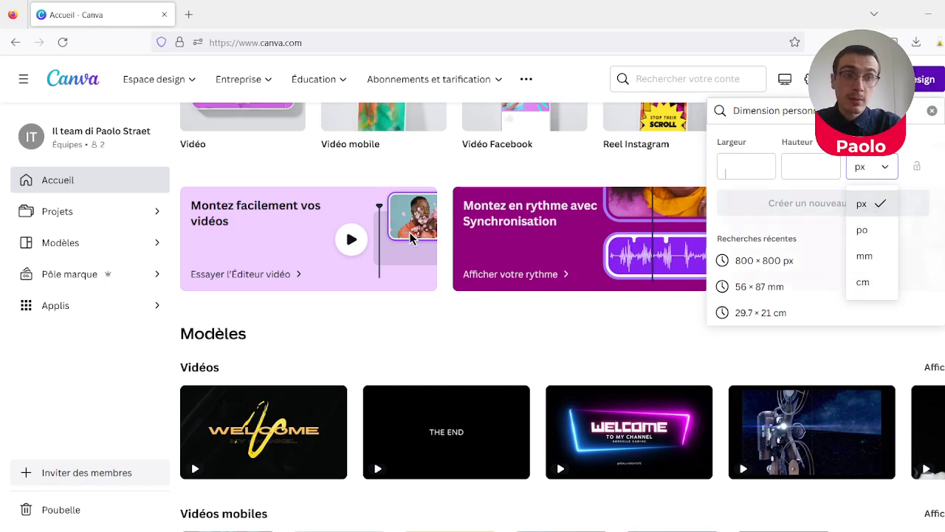
{"action": "left_click", "coordinate": [943, 155]}
Create a design from the yellow and black "N'a jamais été aussi facile" template under Vidéos TikTok
{"action": "scroll", "coordinate": [410, 232], "scroll_direction": "down", "scroll_amount": 5}
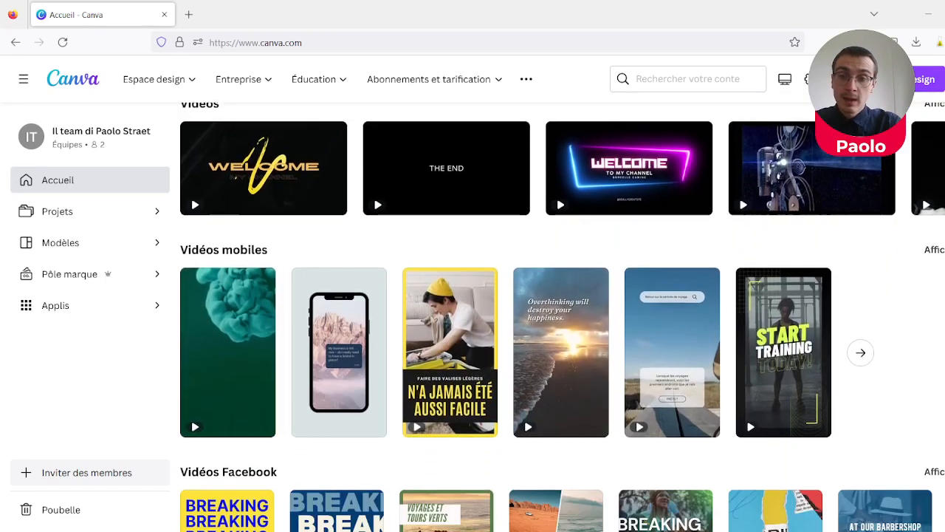
{"action": "scroll", "coordinate": [561, 318], "scroll_direction": "down", "scroll_amount": 1}
{"action": "scroll", "coordinate": [561, 318], "scroll_direction": "up", "scroll_amount": 1}
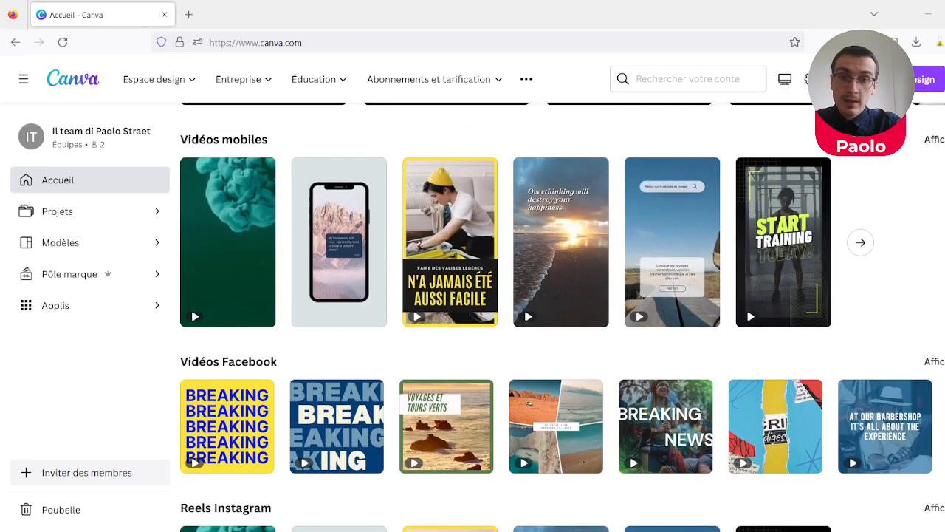
{"action": "scroll", "coordinate": [561, 317], "scroll_direction": "down", "scroll_amount": 2}
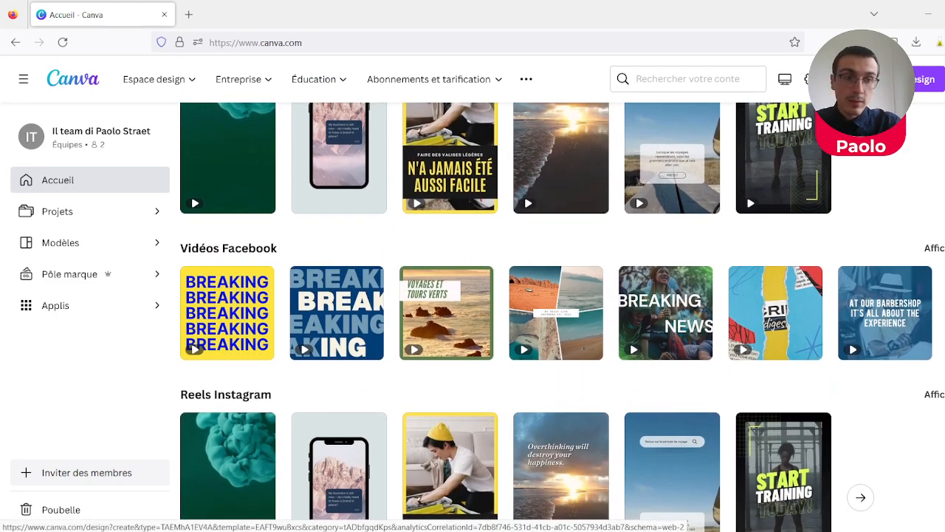
{"action": "scroll", "coordinate": [561, 318], "scroll_direction": "down", "scroll_amount": 3}
{"action": "scroll", "coordinate": [562, 317], "scroll_direction": "down", "scroll_amount": 2}
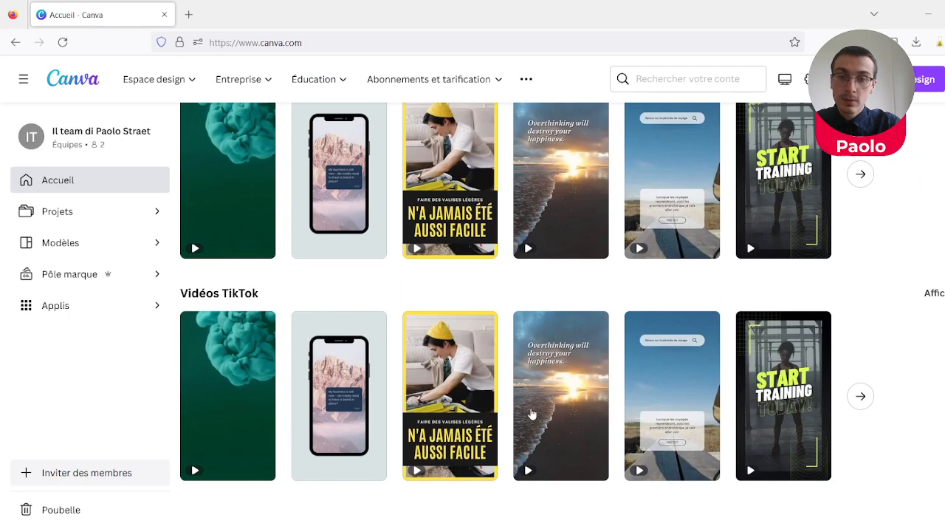
{"action": "left_click", "coordinate": [445, 395]}
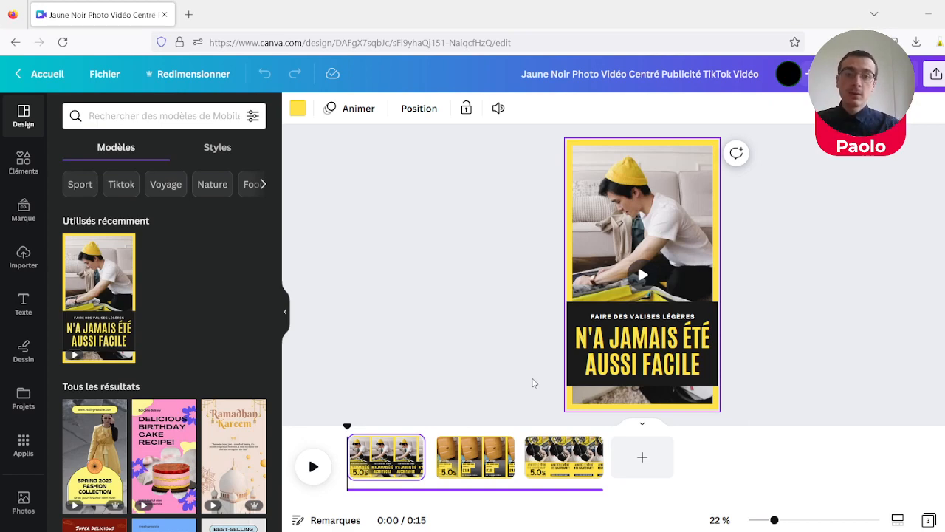
Play the template video through to its third page as a preview and return the playhead to the start
{"action": "left_click", "coordinate": [485, 365]}
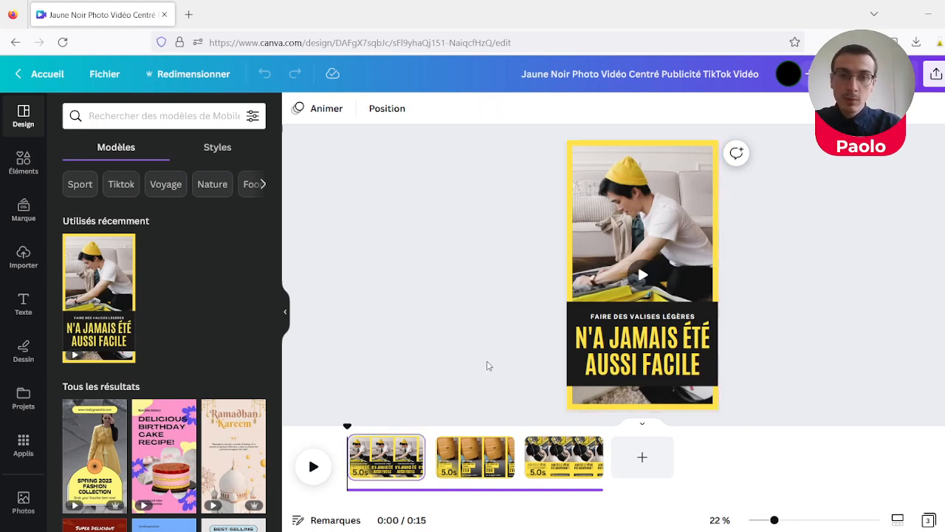
{"action": "left_click", "coordinate": [314, 468]}
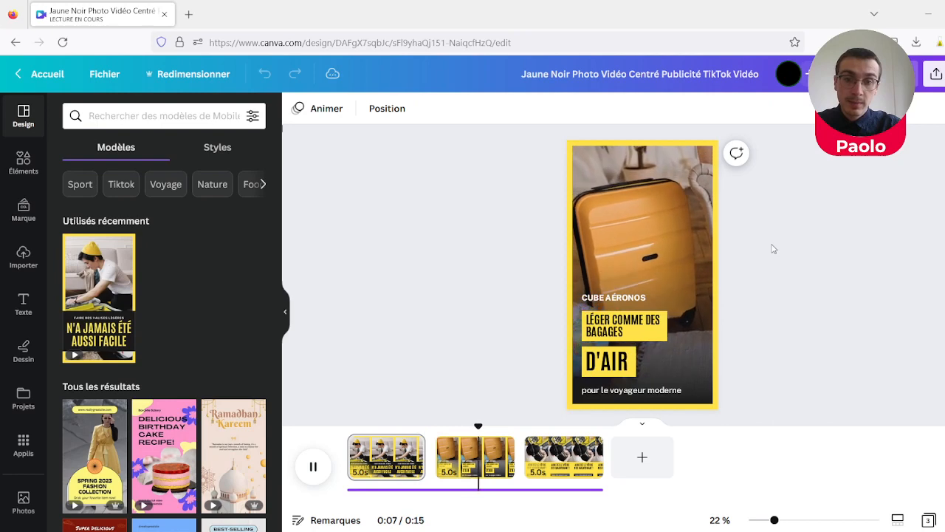
{"action": "left_click", "coordinate": [313, 466]}
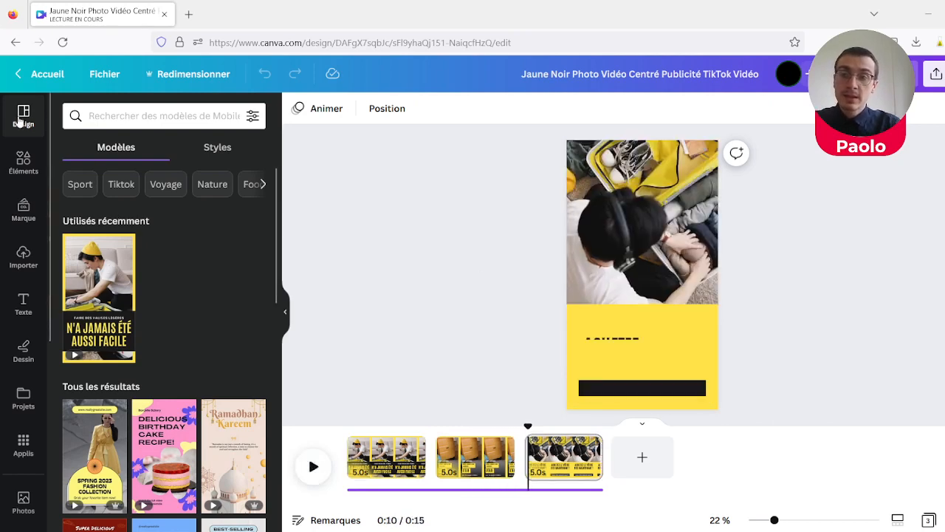
{"action": "left_click", "coordinate": [88, 116]}
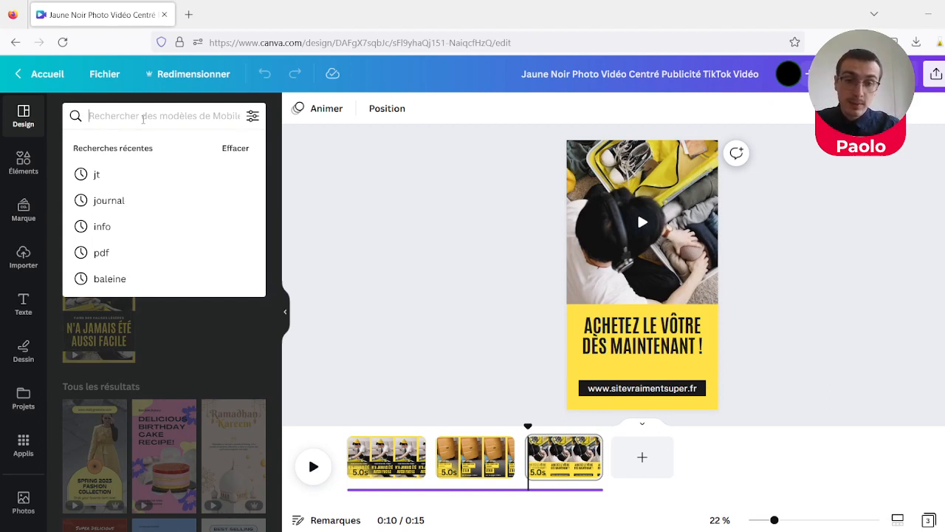
{"action": "left_click", "coordinate": [441, 340]}
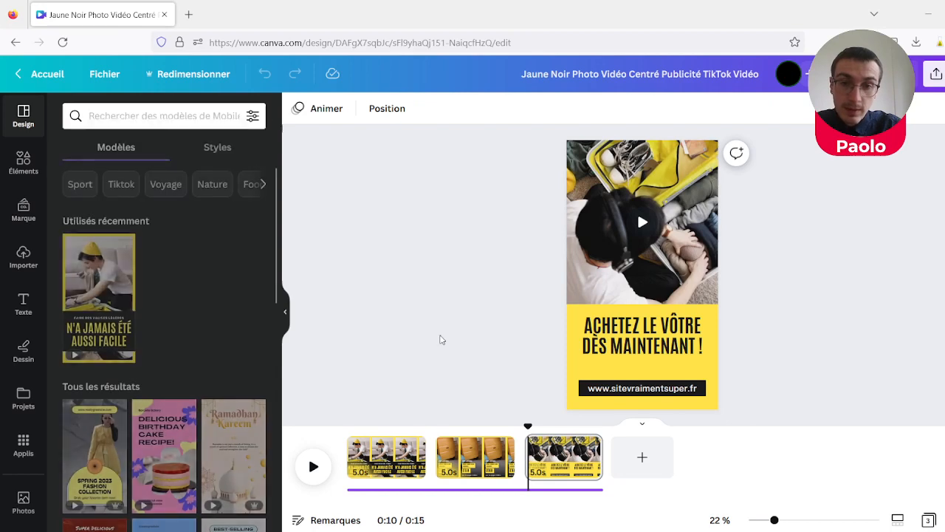
{"action": "left_click_drag", "start_coordinate": [529, 427], "coordinate": [347, 439]}
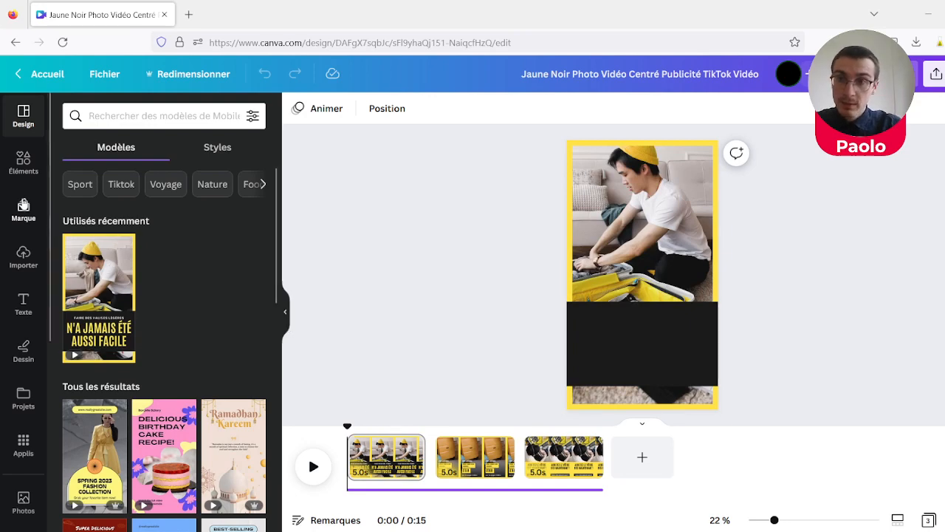
Replace the first page's background photo with the uploaded colourful whale image
{"action": "left_click", "coordinate": [23, 253]}
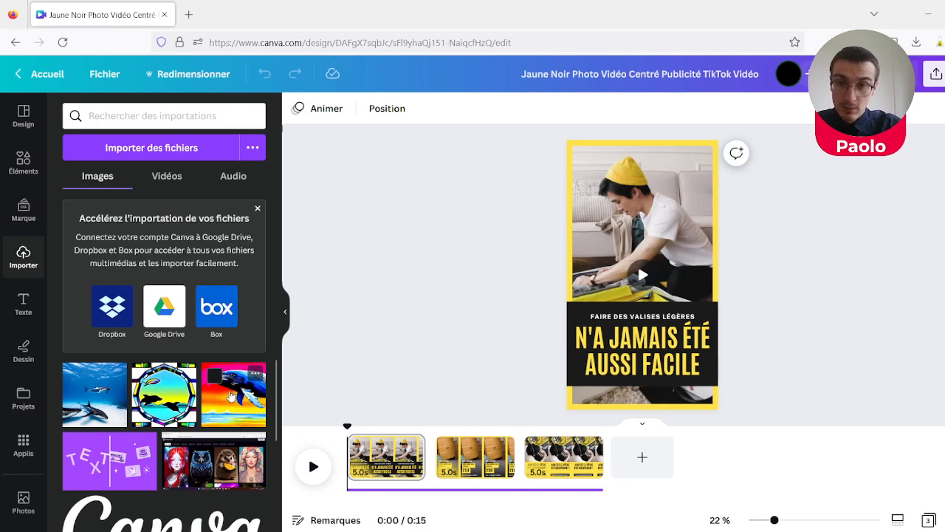
{"action": "left_click_drag", "start_coordinate": [230, 397], "coordinate": [589, 230]}
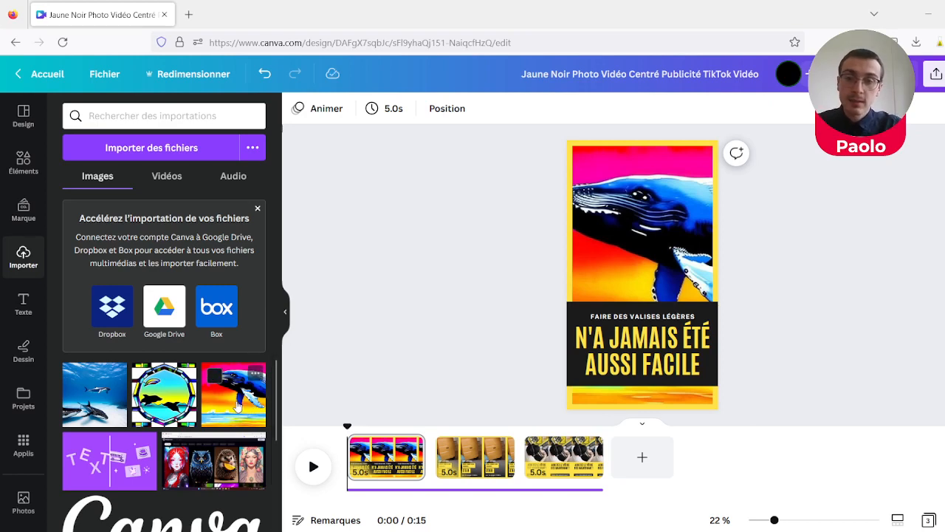
{"action": "left_click_drag", "start_coordinate": [236, 405], "coordinate": [644, 235]}
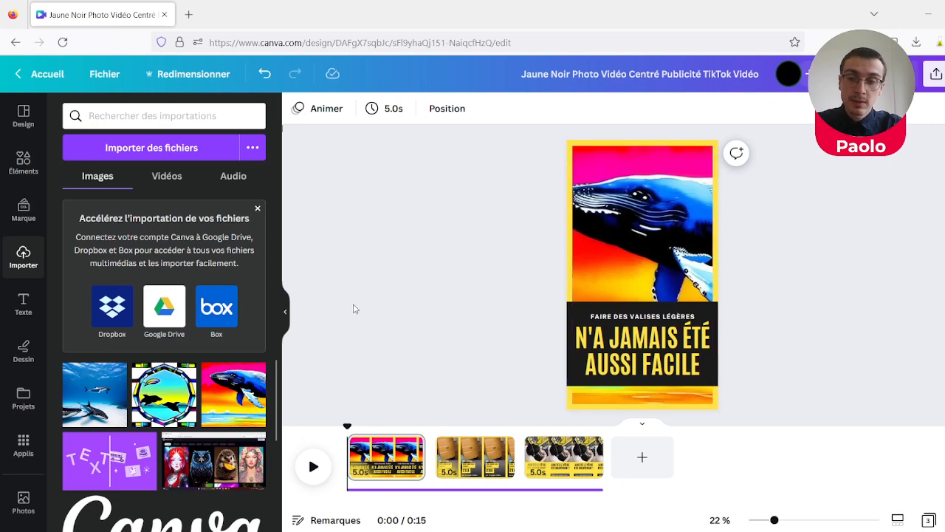
Search the elements for "une valise" and replace the first page's background picture with the 20-second video of a toddler in a suitcase
{"action": "left_click", "coordinate": [26, 168]}
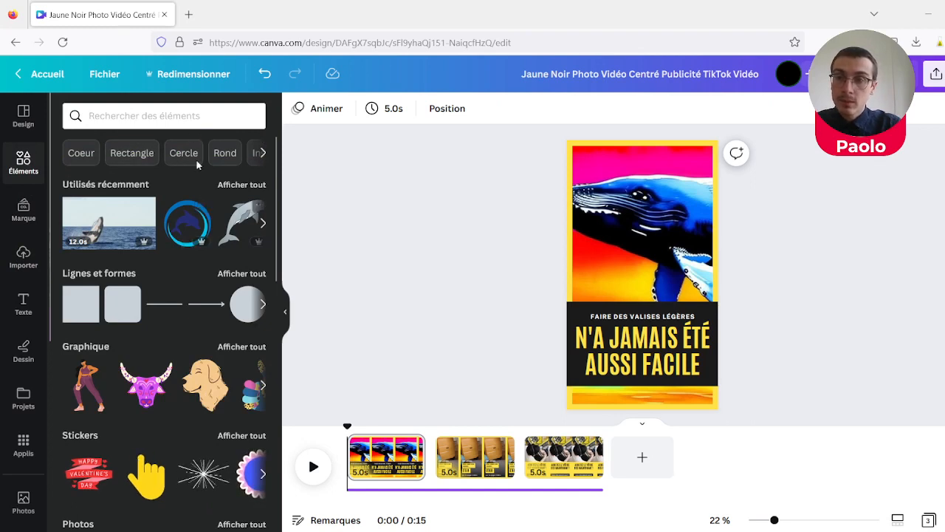
{"action": "left_click", "coordinate": [145, 116]}
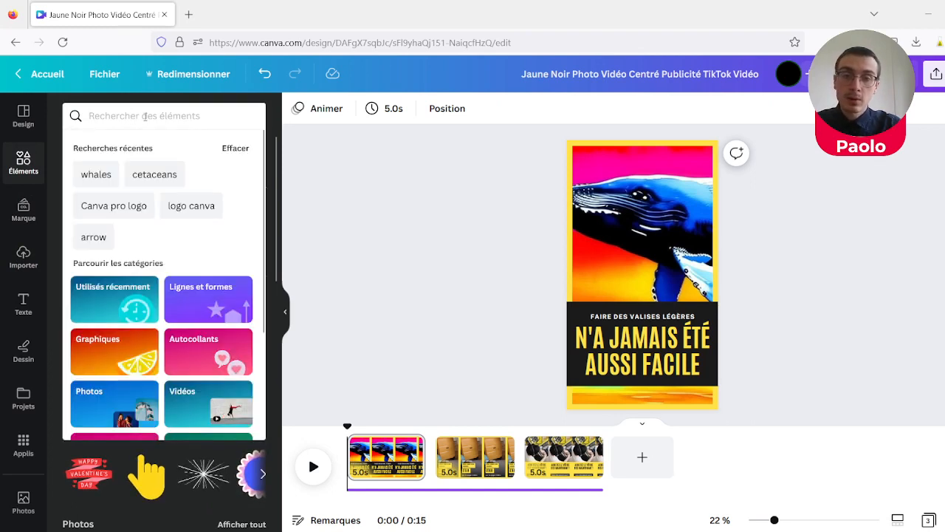
{"action": "type", "text": "un"}
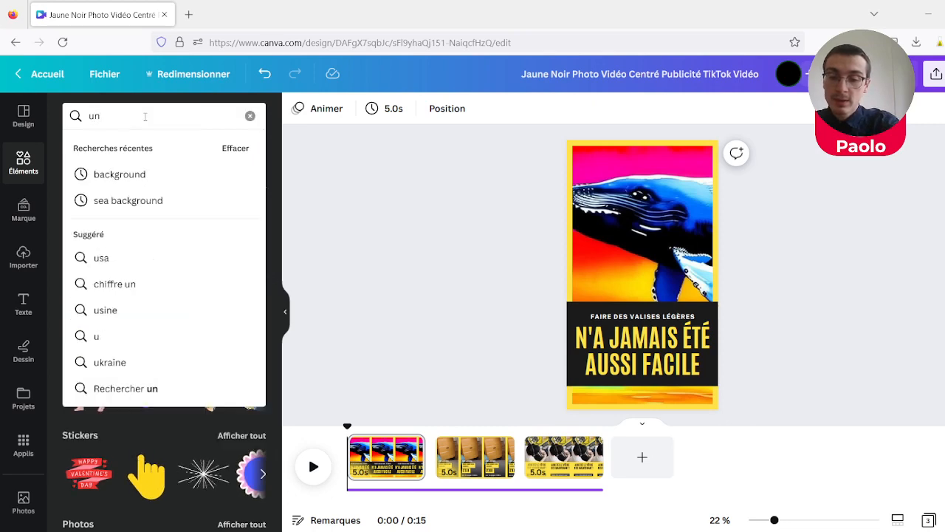
{"action": "type", "text": "e valise"}
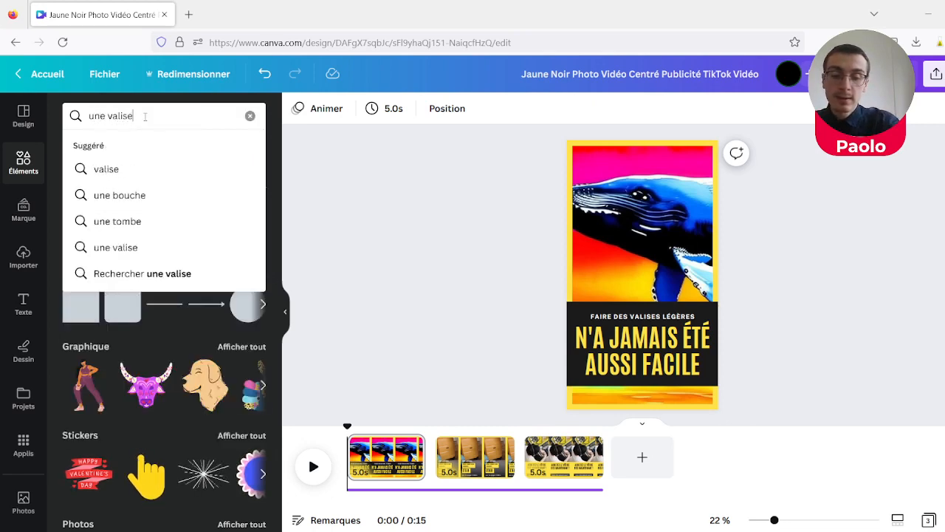
{"action": "key", "text": "Return"}
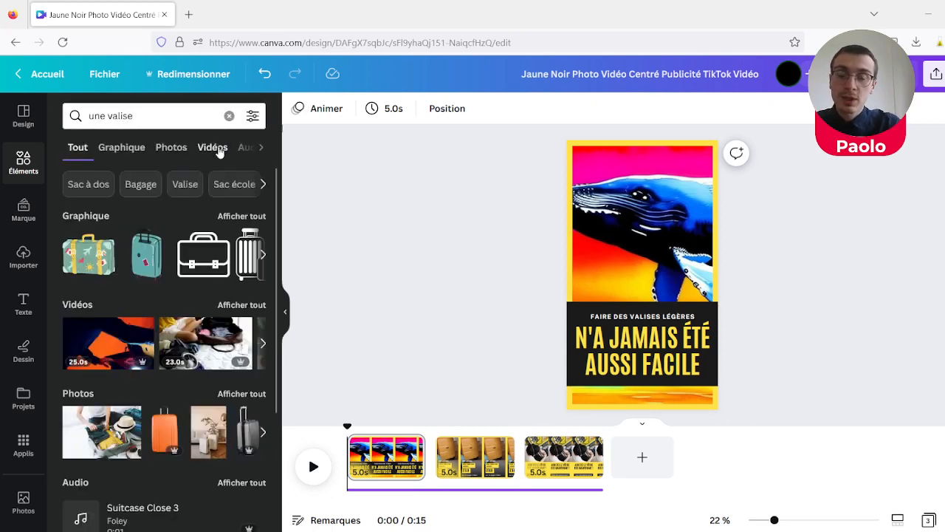
{"action": "left_click", "coordinate": [219, 147]}
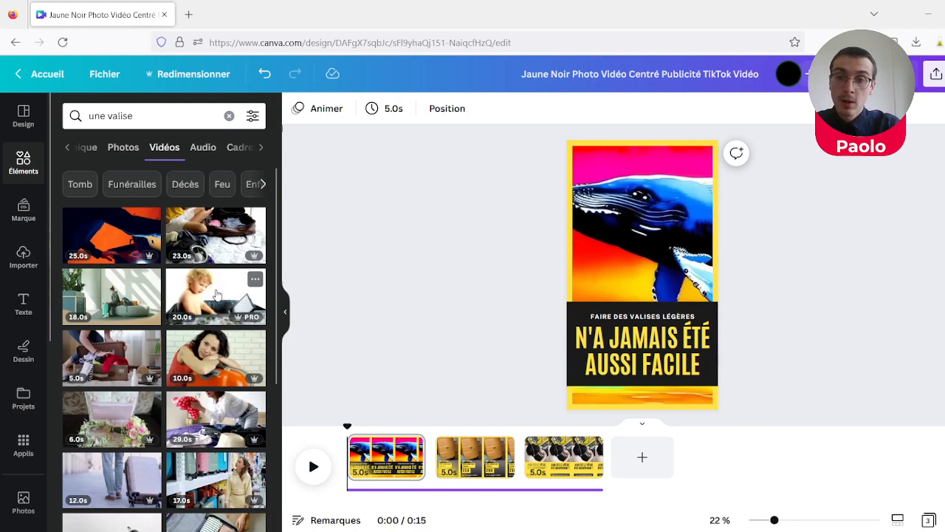
{"action": "left_click_drag", "start_coordinate": [217, 296], "coordinate": [449, 245]}
{"action": "left_click_drag", "start_coordinate": [507, 223], "coordinate": [603, 222]}
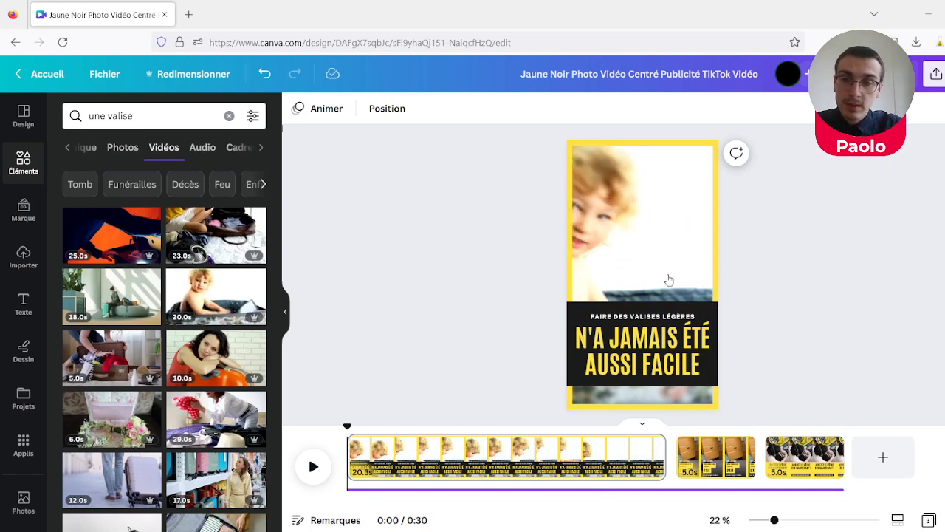
Play the first page for a few seconds as a preview and replace its large headline with "HELLO"
{"action": "left_click", "coordinate": [314, 467]}
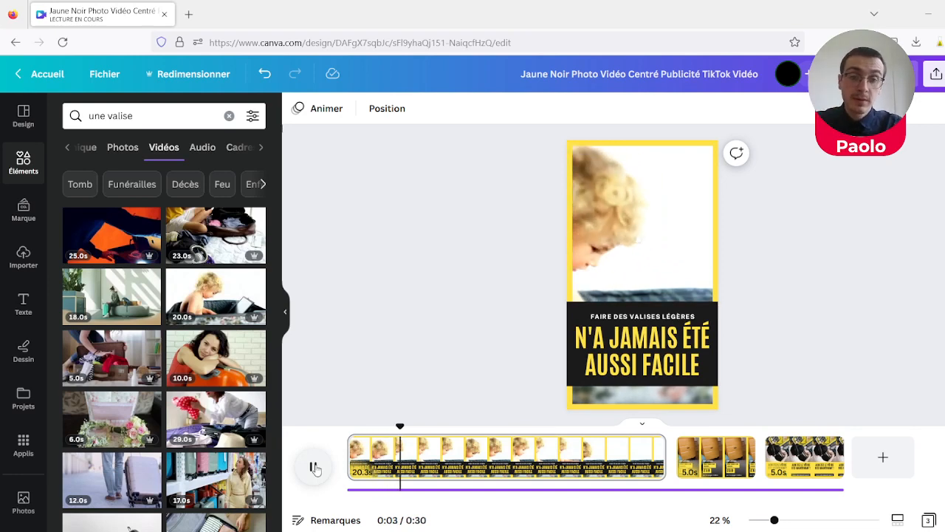
{"action": "left_click", "coordinate": [313, 466]}
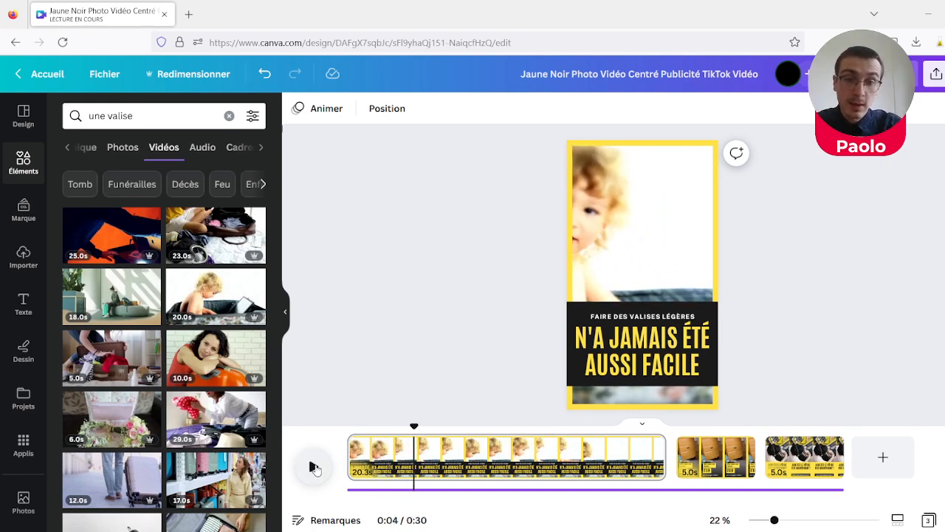
{"action": "left_click", "coordinate": [698, 369]}
{"action": "left_click", "coordinate": [698, 369]}
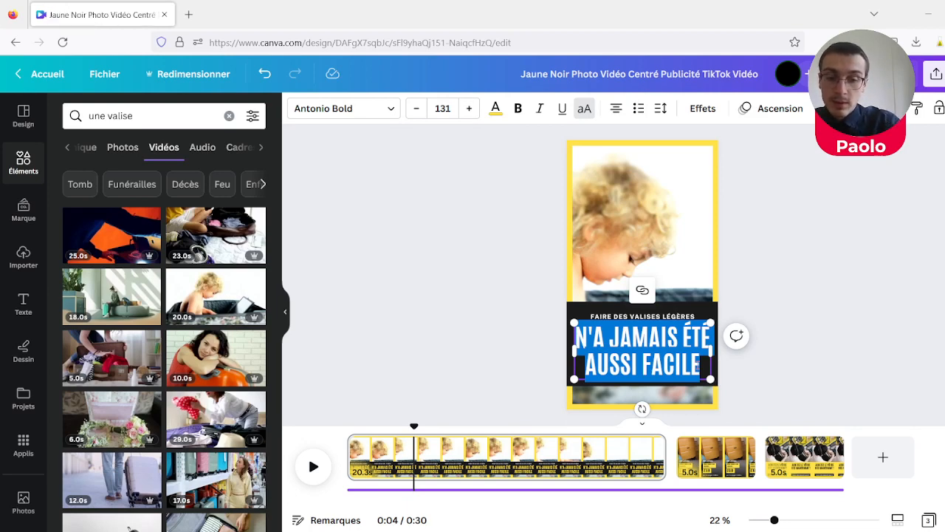
{"action": "type", "text": "HELLO"}
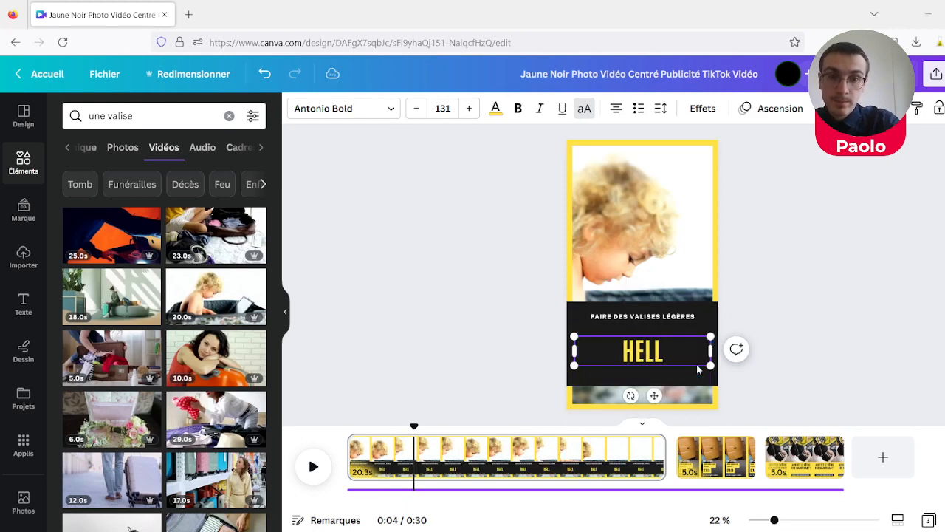
{"action": "left_click", "coordinate": [802, 311]}
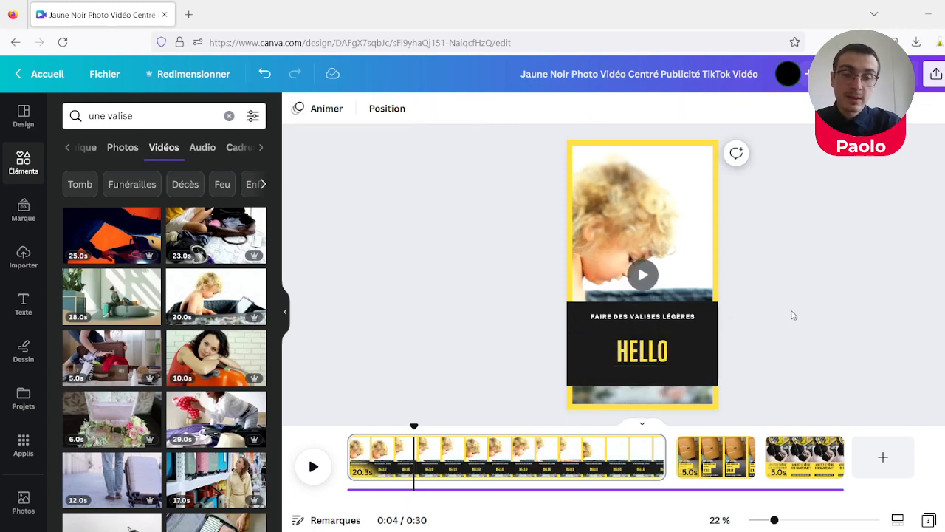
Replace the first page's large headline text with "POUR VOYAGER"
{"action": "double_click", "coordinate": [674, 355]}
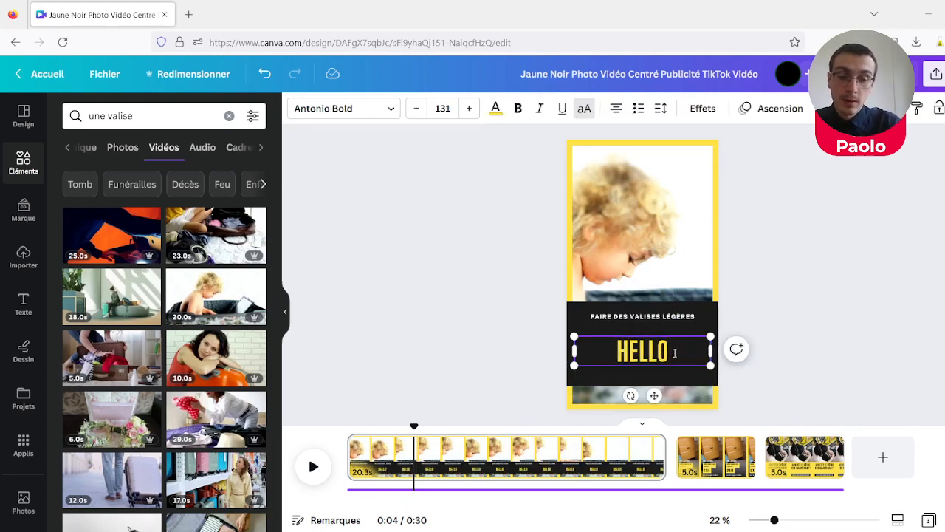
{"action": "key", "text": "BackSpace"}
{"action": "type", "text": "PO"}
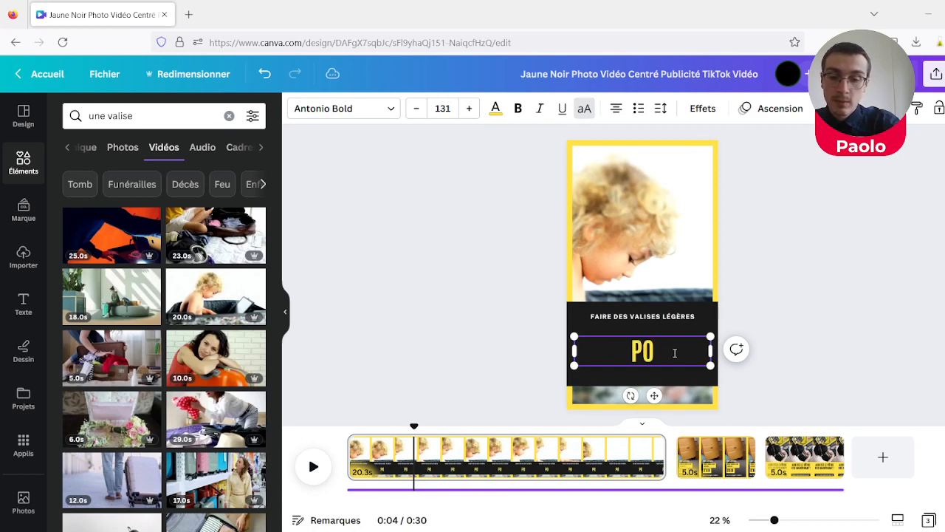
{"action": "type", "text": "UR VOYA"}
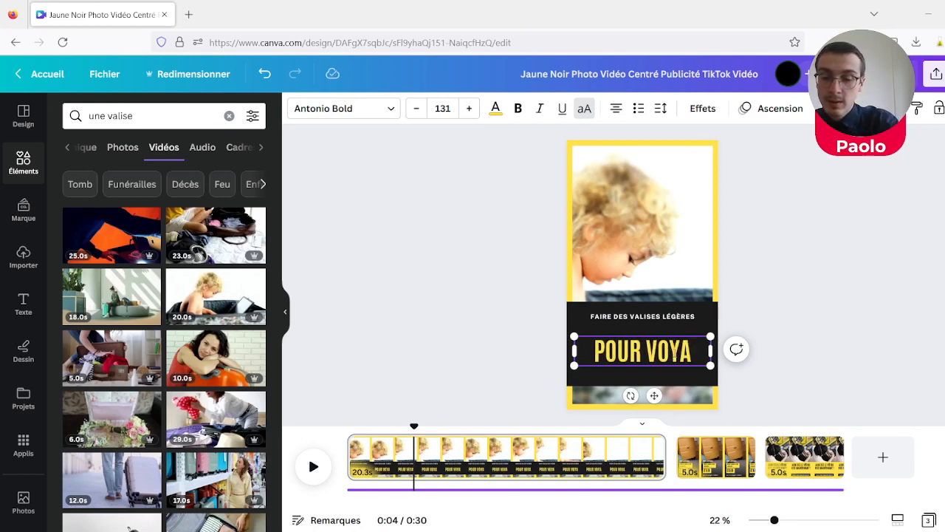
{"action": "type", "text": "GER"}
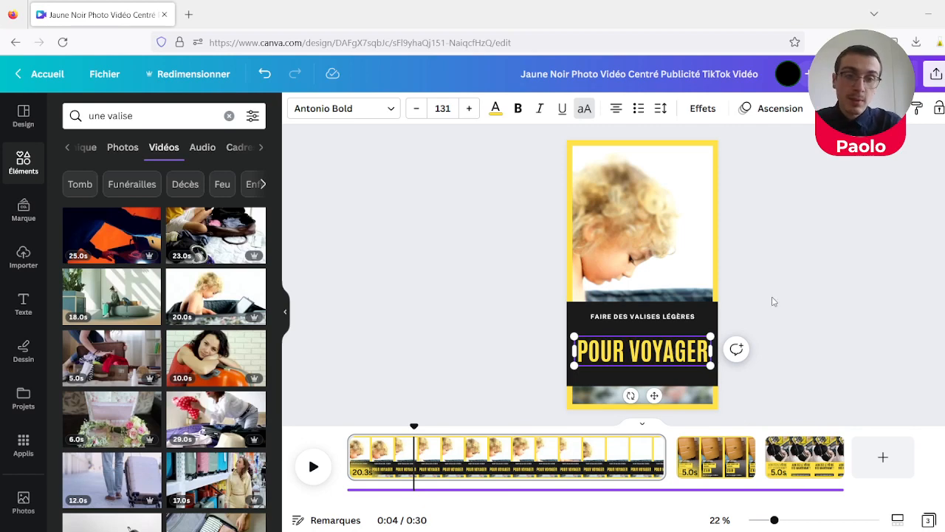
{"action": "left_click", "coordinate": [771, 296]}
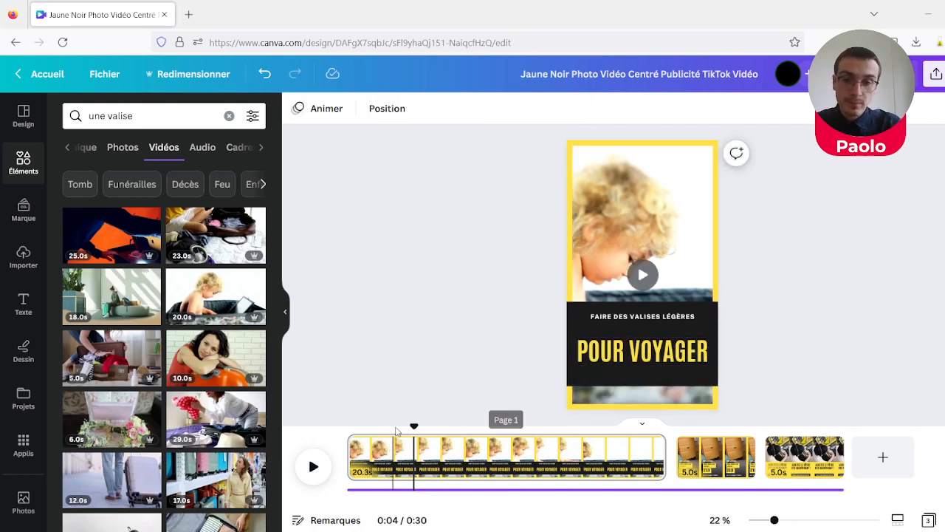
Shorten the first page to 4.3 seconds on the timeline and return the playhead to the start
{"action": "left_click_drag", "start_coordinate": [413, 427], "coordinate": [346, 427]}
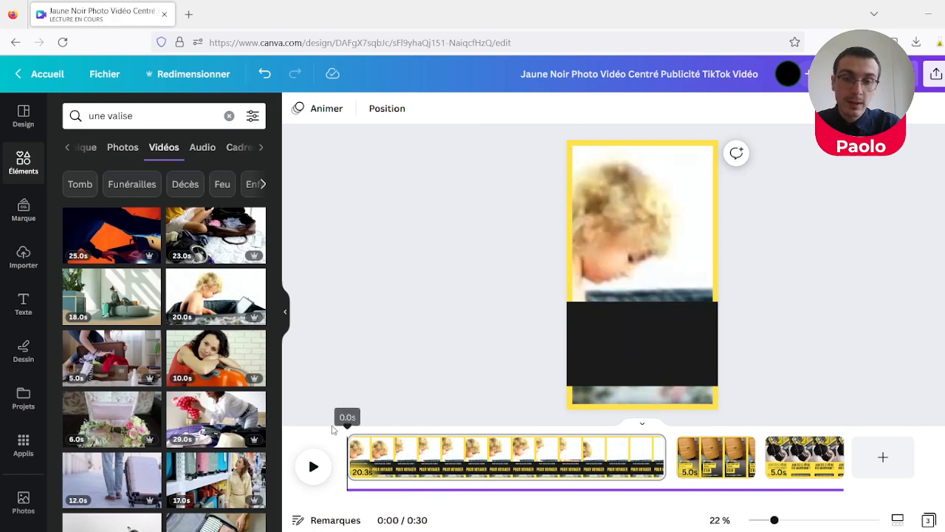
{"action": "left_click_drag", "start_coordinate": [665, 455], "coordinate": [347, 426]}
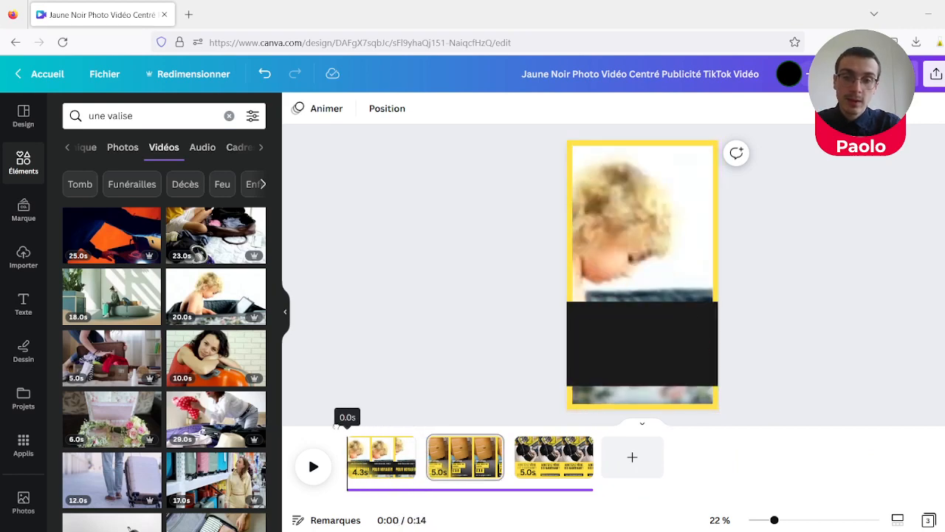
Preview the shortened video into its second page, then replay it from the start
{"action": "left_click", "coordinate": [312, 465]}
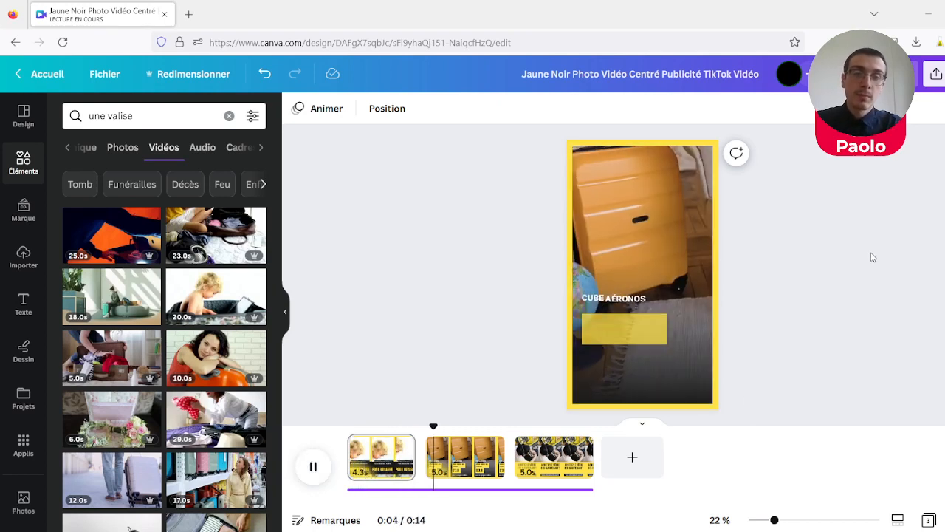
{"action": "left_click", "coordinate": [314, 466]}
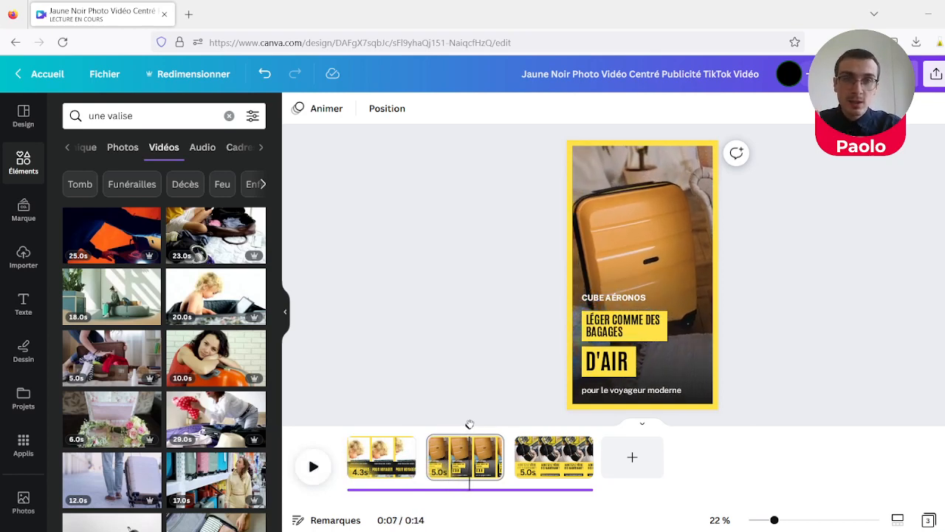
{"action": "left_click_drag", "start_coordinate": [470, 424], "coordinate": [347, 426]}
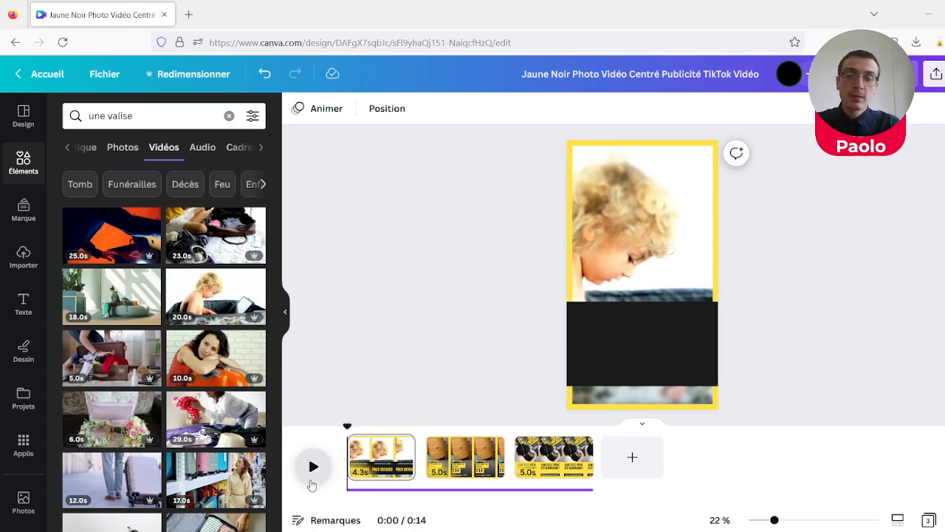
{"action": "left_click", "coordinate": [313, 466]}
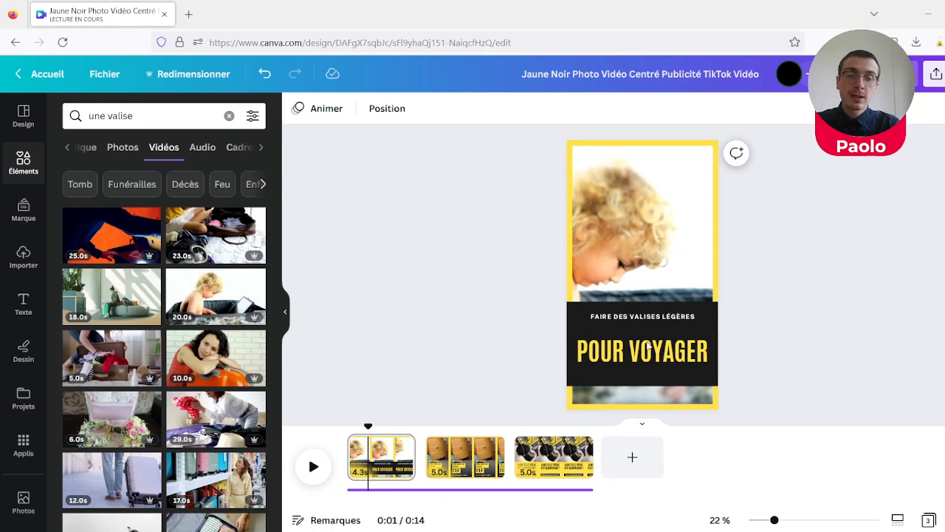
Look over the suitcase videos and the imported files, and return the playhead to the start
{"action": "left_click", "coordinate": [647, 351]}
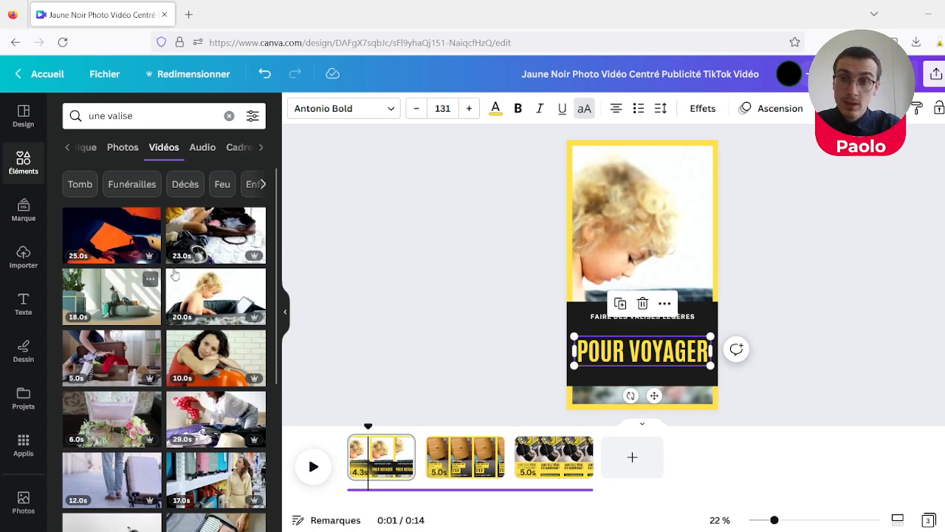
{"action": "scroll", "coordinate": [187, 268], "scroll_direction": "down", "scroll_amount": 1}
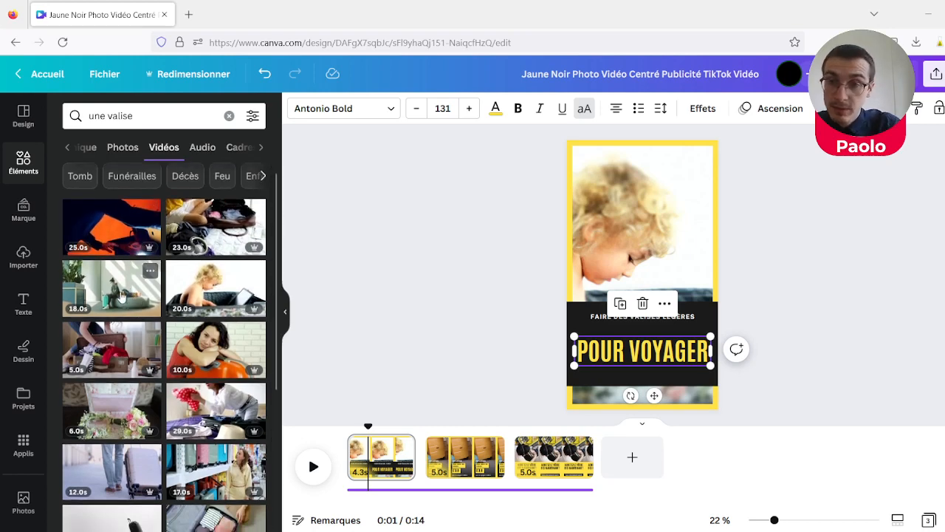
{"action": "left_click", "coordinate": [18, 268]}
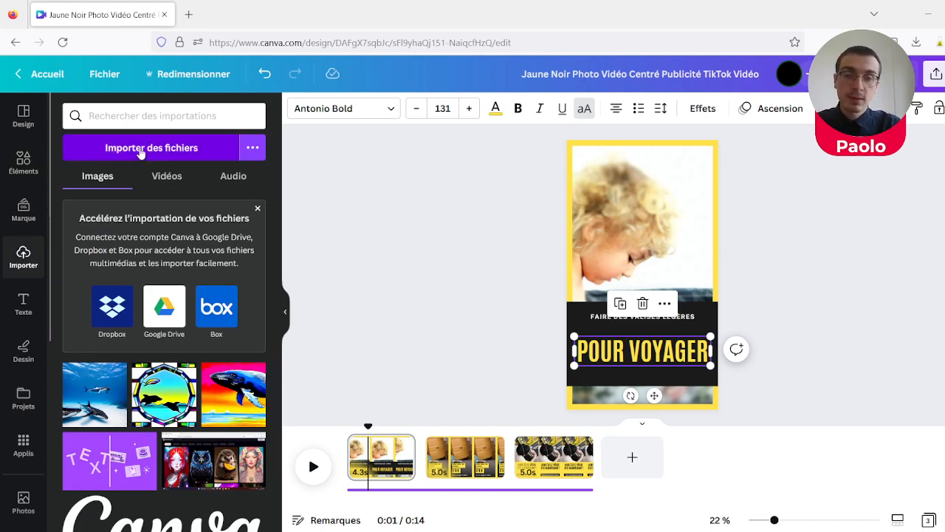
{"action": "left_click", "coordinate": [373, 416]}
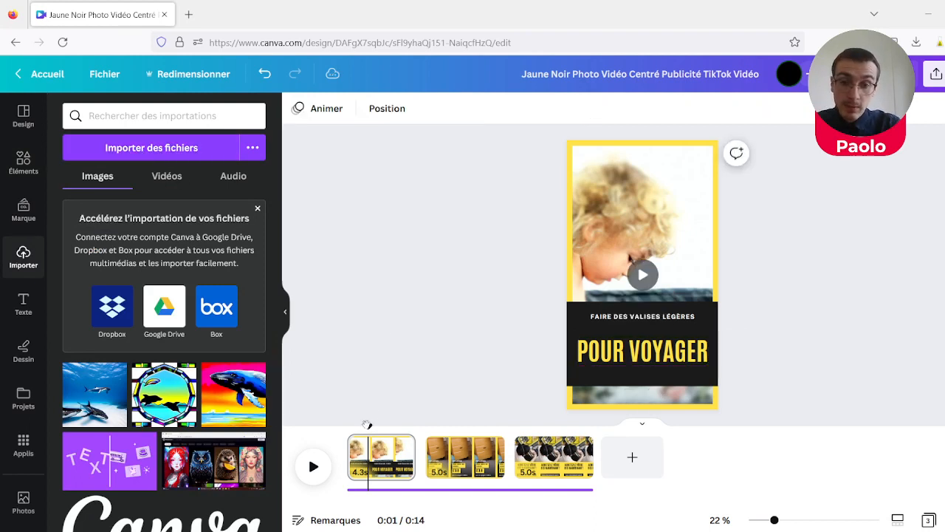
{"action": "left_click_drag", "start_coordinate": [368, 426], "coordinate": [329, 430]}
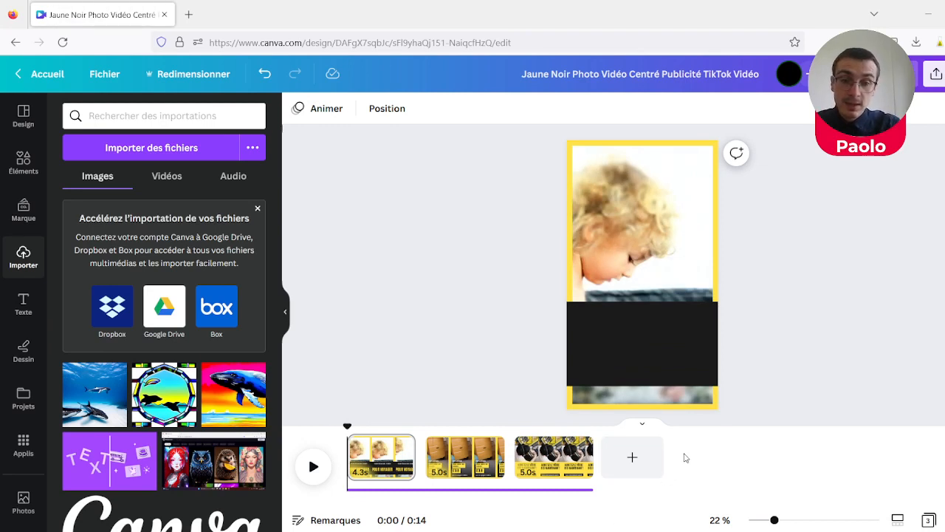
Delete all three template pages and the remaining audio track to leave a blank page
{"action": "left_click", "coordinate": [562, 456]}
{"action": "key", "text": "Delete"}
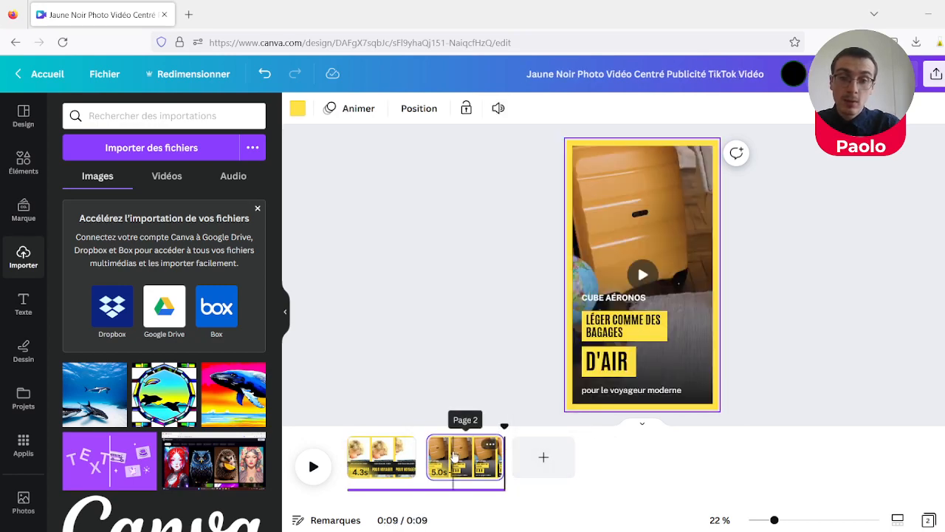
{"action": "key", "text": "Delete"}
{"action": "key", "text": "Delete"}
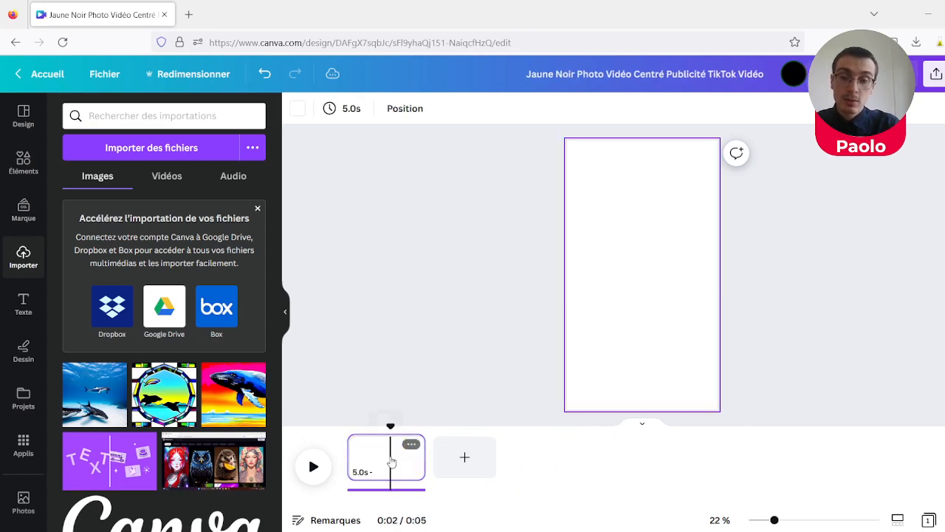
{"action": "left_click", "coordinate": [389, 491]}
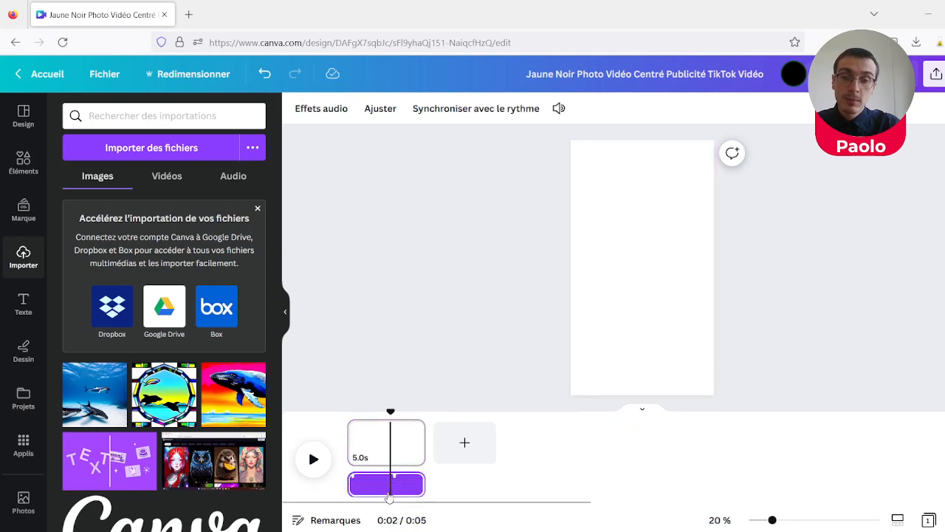
{"action": "key", "text": "Delete"}
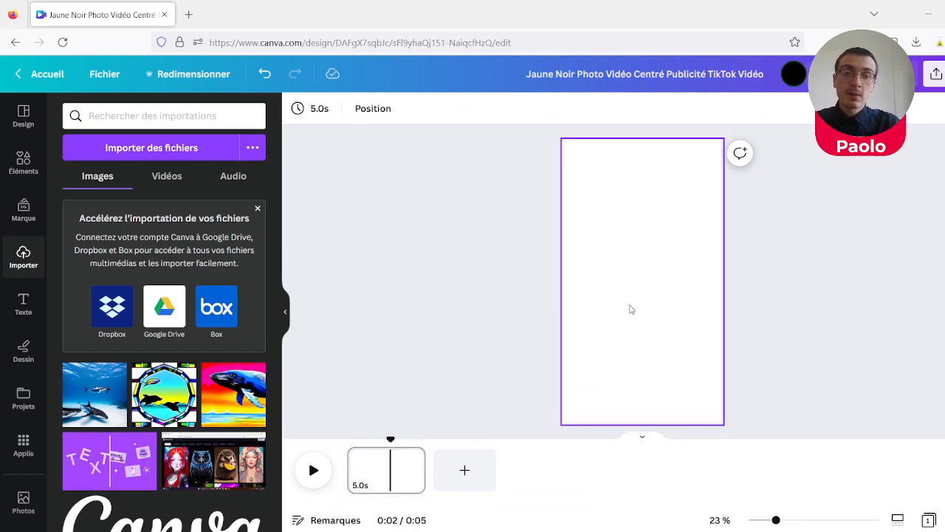
Fill the blank page with the 20-second toddler-in-suitcase video from the elements, then delete it
{"action": "left_click", "coordinate": [23, 162]}
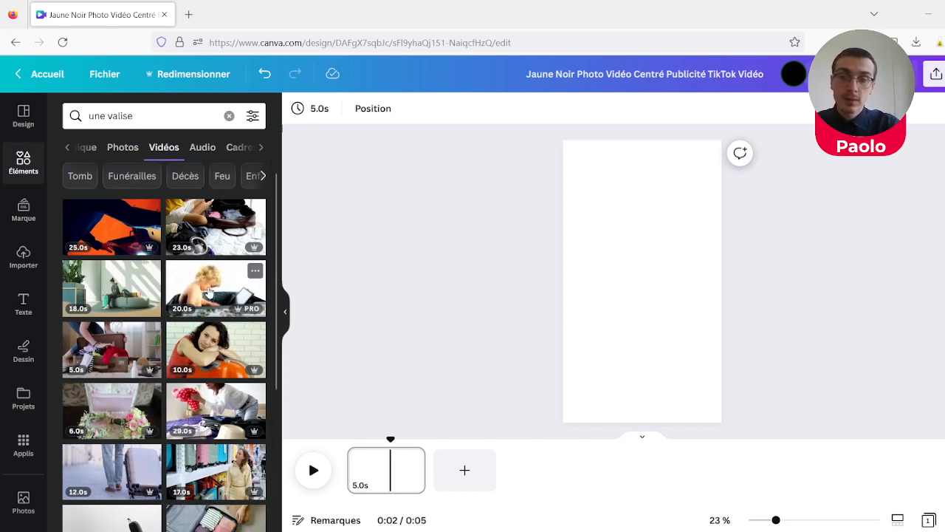
{"action": "left_click_drag", "start_coordinate": [209, 292], "coordinate": [577, 240]}
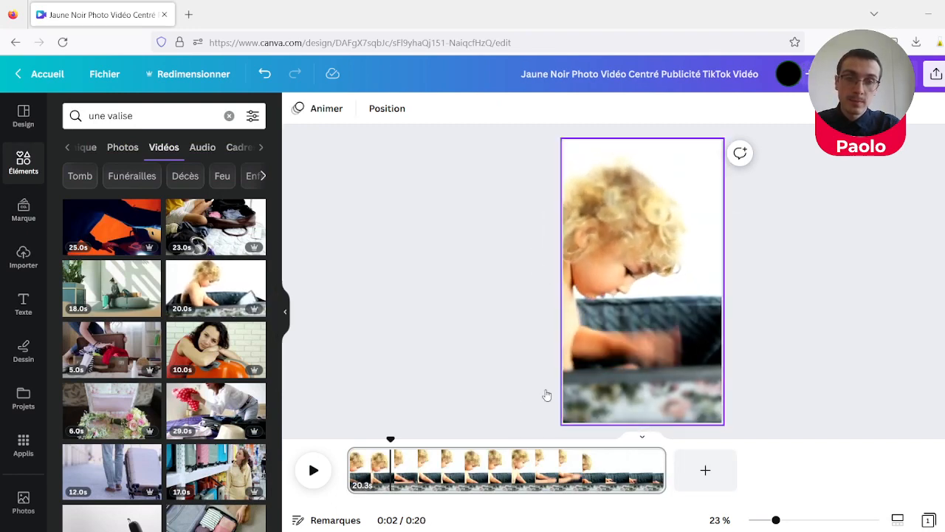
{"action": "key", "text": "Delete"}
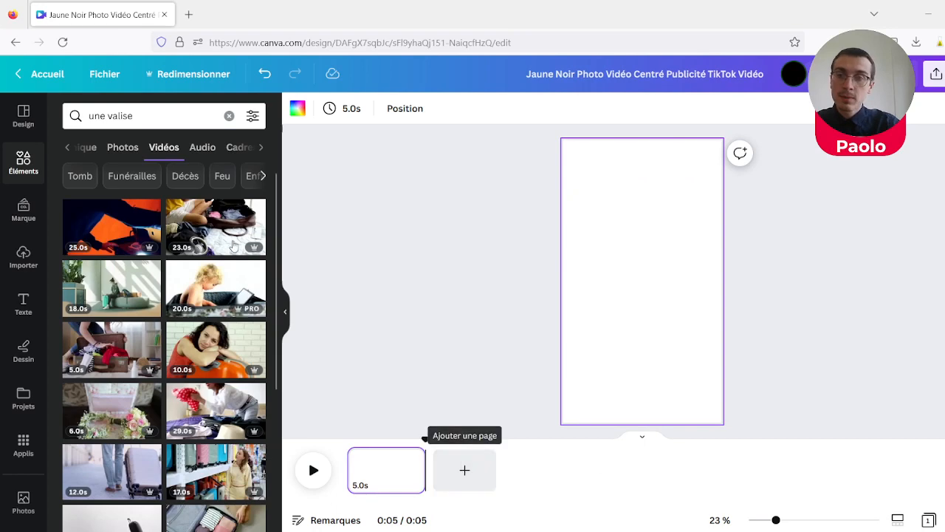
Fill the blank page with the photo of a person packing clothes into a suitcase, then delete it
{"action": "left_click", "coordinate": [127, 150]}
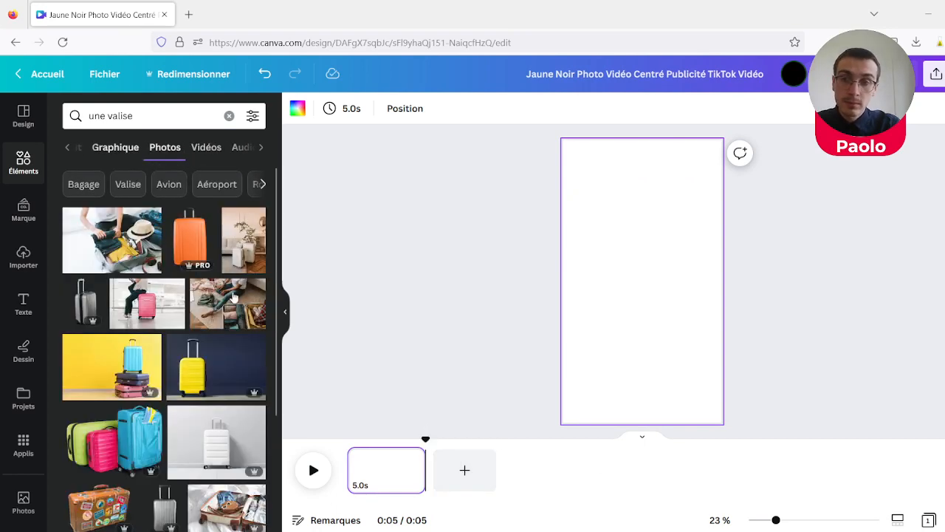
{"action": "left_click_drag", "start_coordinate": [118, 243], "coordinate": [567, 267]}
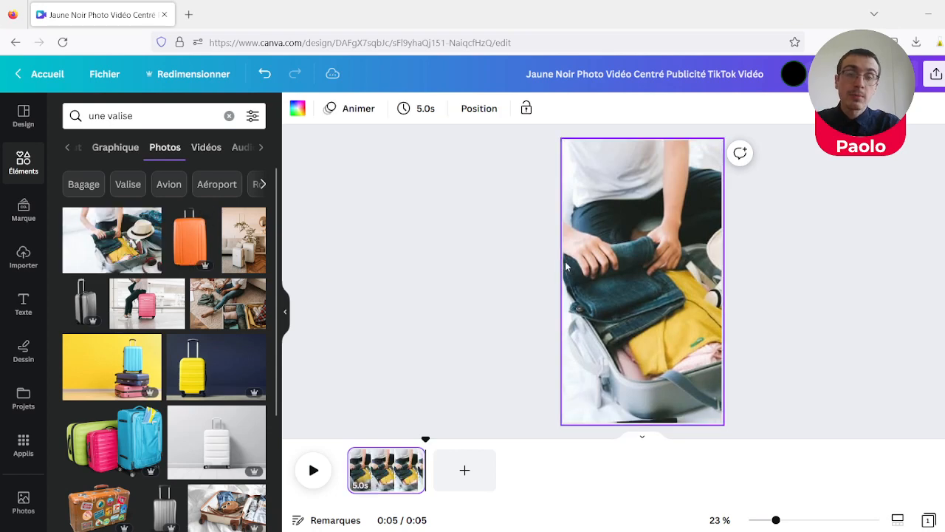
{"action": "left_click", "coordinate": [804, 267]}
{"action": "left_click", "coordinate": [665, 266]}
{"action": "key", "text": "Delete"}
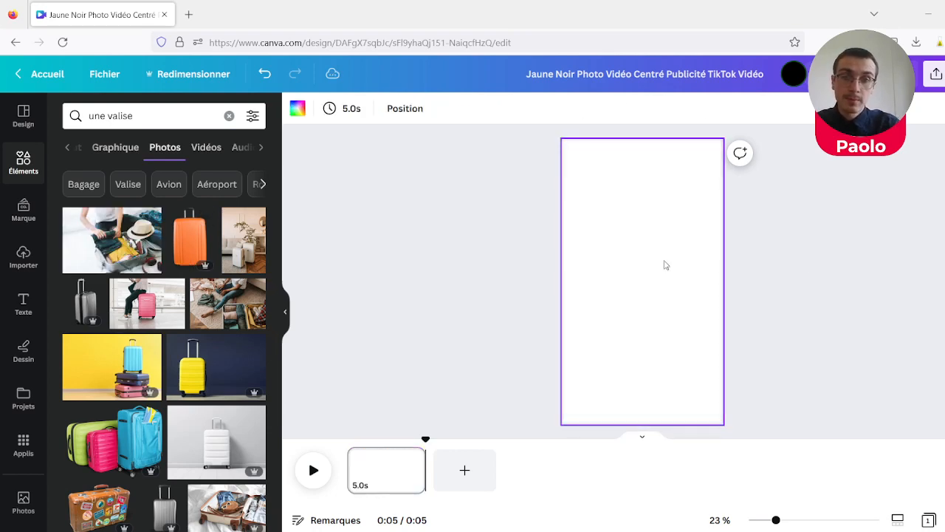
Place the teal suitcase graphic near the middle of the blank page, then delete it
{"action": "left_click", "coordinate": [116, 148]}
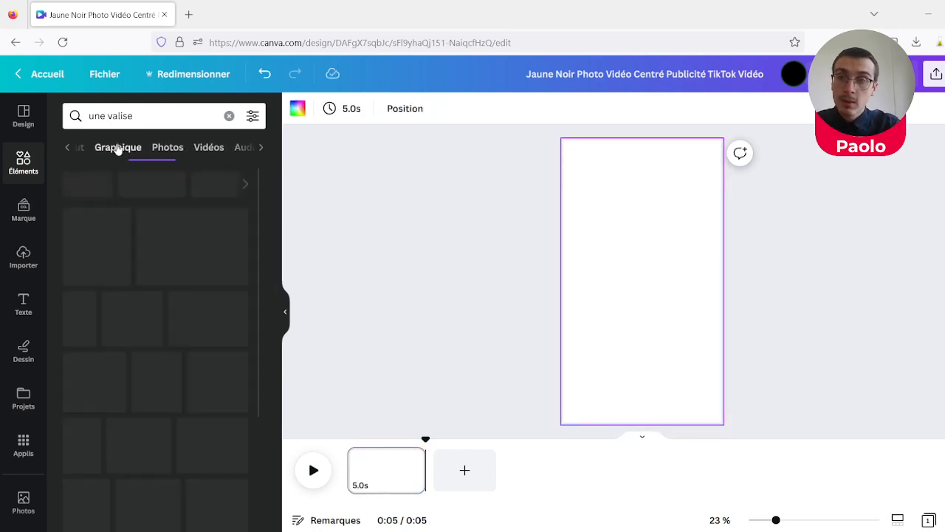
{"action": "left_click_drag", "start_coordinate": [159, 242], "coordinate": [640, 287]}
{"action": "left_click", "coordinate": [700, 300]}
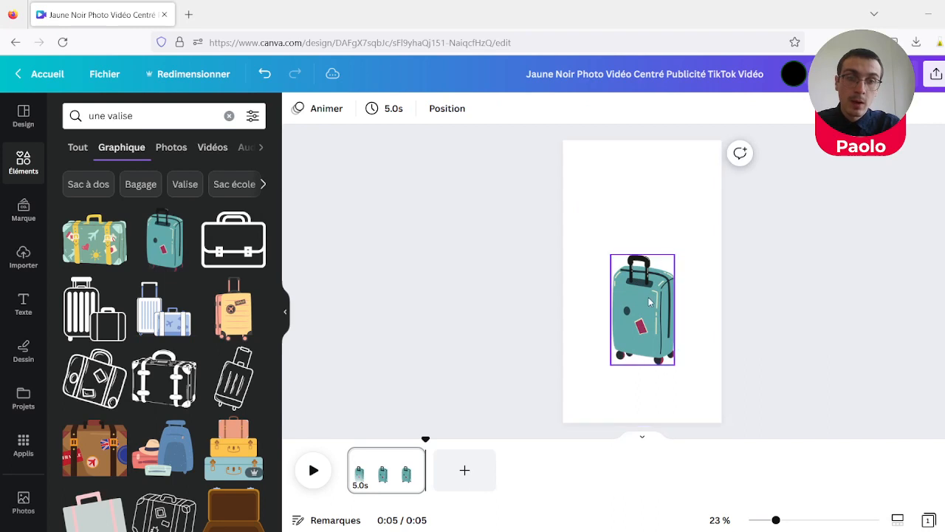
{"action": "left_click", "coordinate": [650, 302]}
{"action": "key", "text": "Delete"}
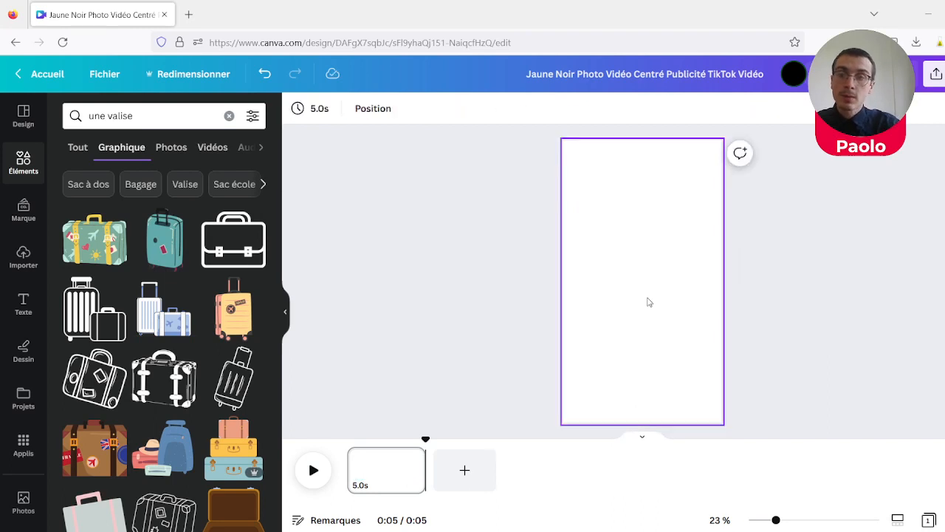
Restrict the suitcase graphics to animated ones, place the running character with the red bag on the page, then delete it
{"action": "left_click", "coordinate": [79, 154]}
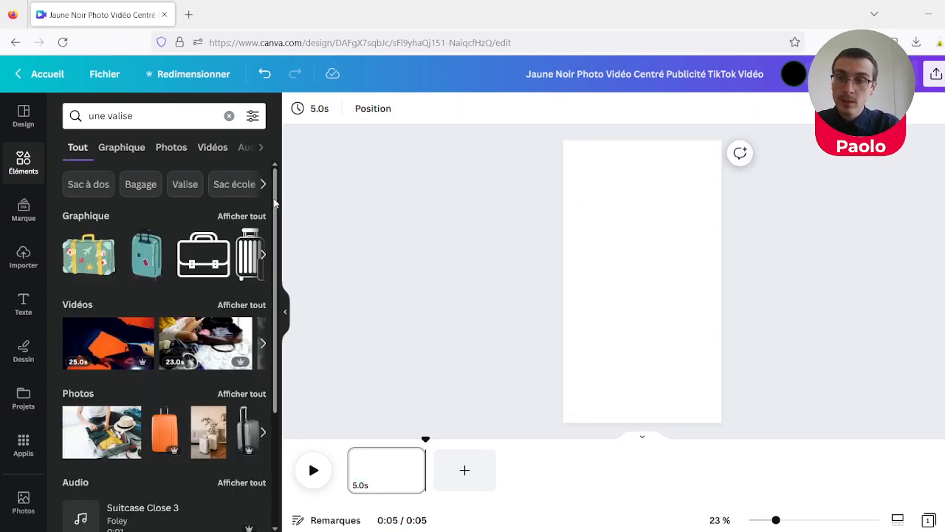
{"action": "left_click", "coordinate": [248, 216]}
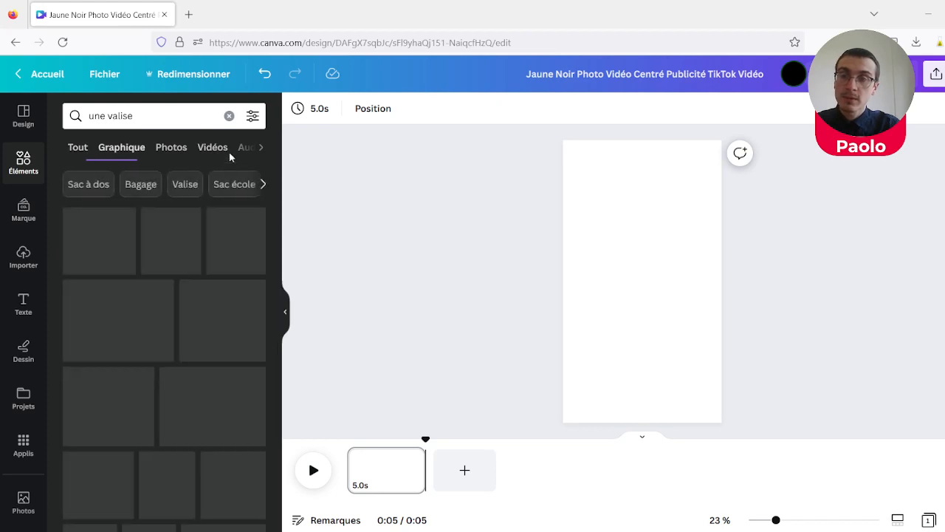
{"action": "left_click", "coordinate": [252, 117]}
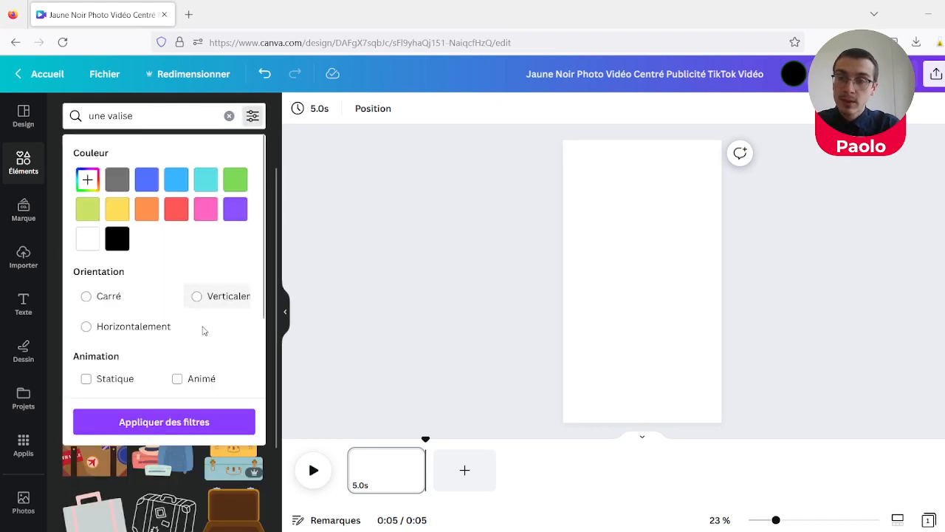
{"action": "left_click", "coordinate": [178, 378]}
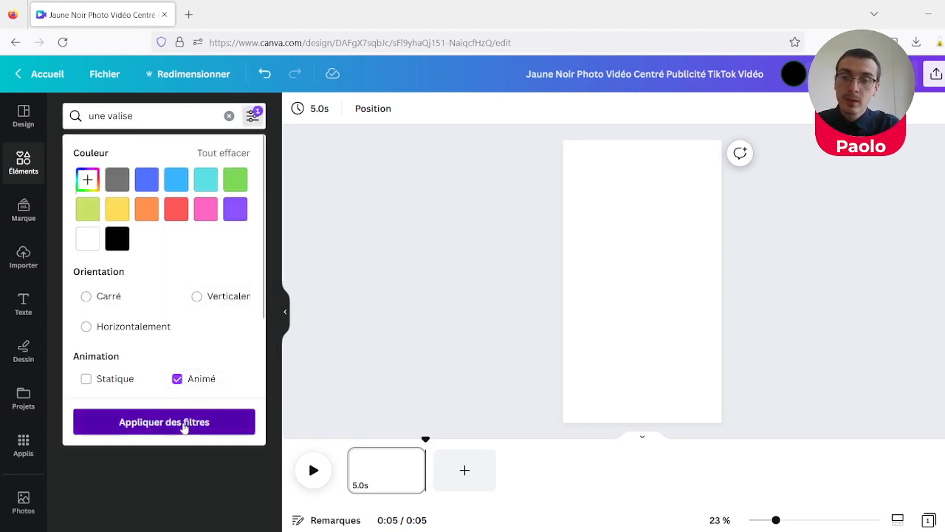
{"action": "left_click", "coordinate": [182, 422]}
{"action": "left_click", "coordinate": [163, 242]}
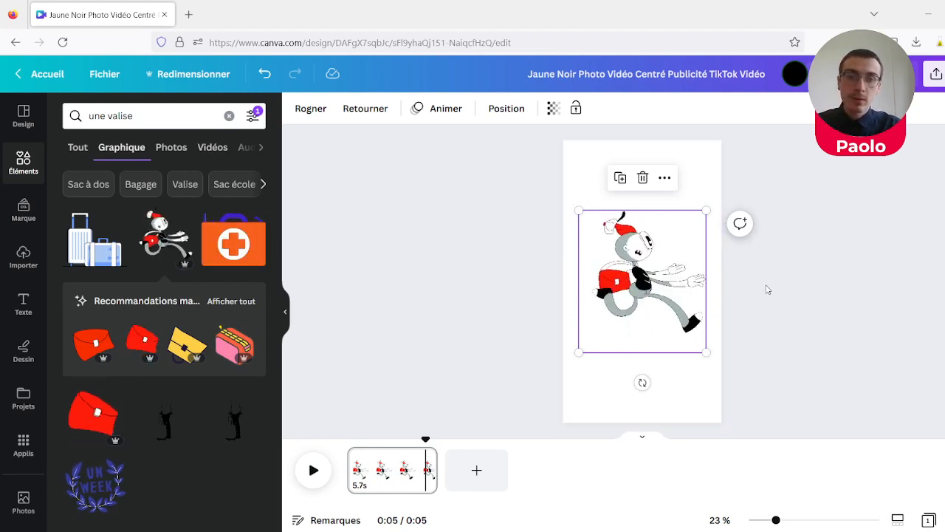
{"action": "key", "text": "Delete"}
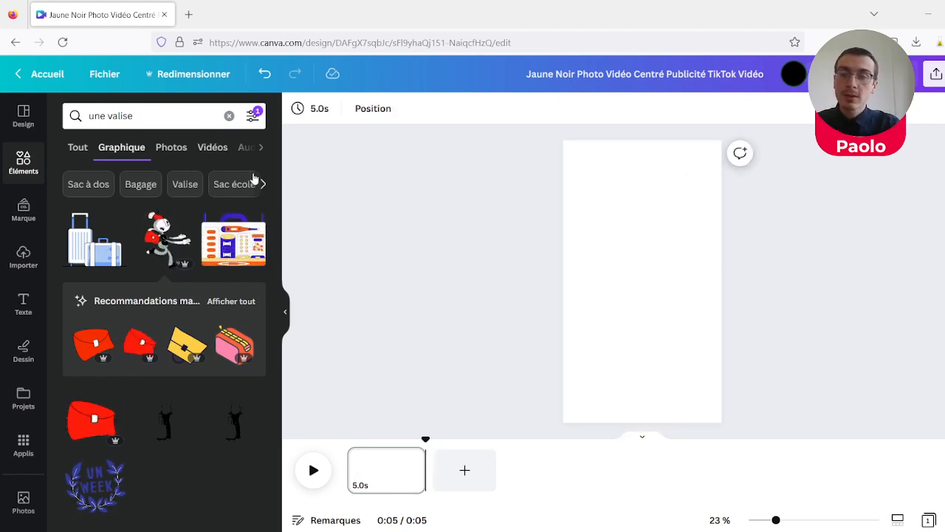
Clear the suitcase search and add the Advertising audio track to the timeline, then delete it
{"action": "left_click", "coordinate": [78, 151]}
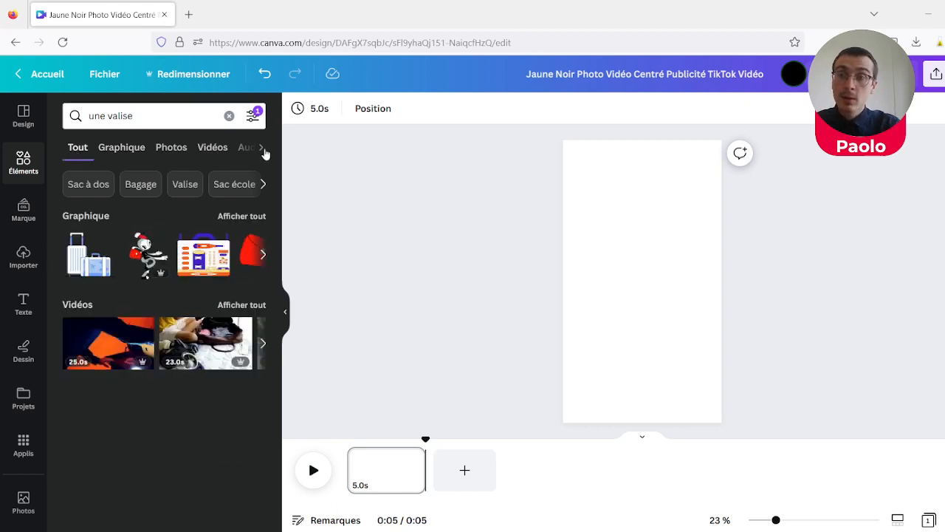
{"action": "left_click", "coordinate": [263, 149]}
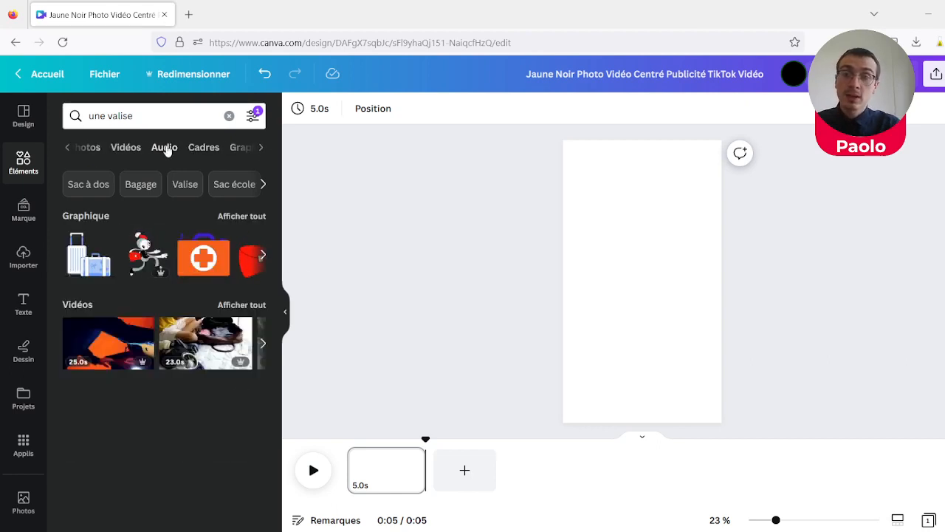
{"action": "left_click", "coordinate": [166, 149]}
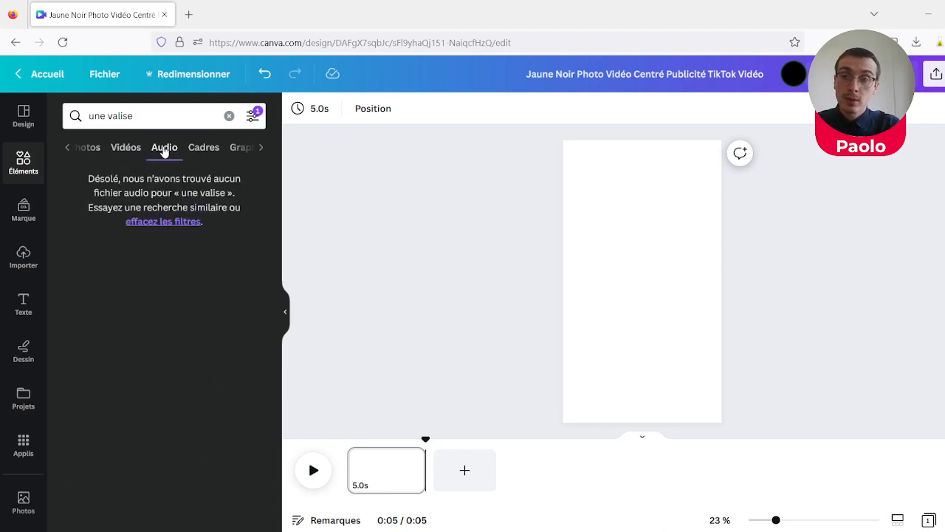
{"action": "left_click", "coordinate": [230, 116]}
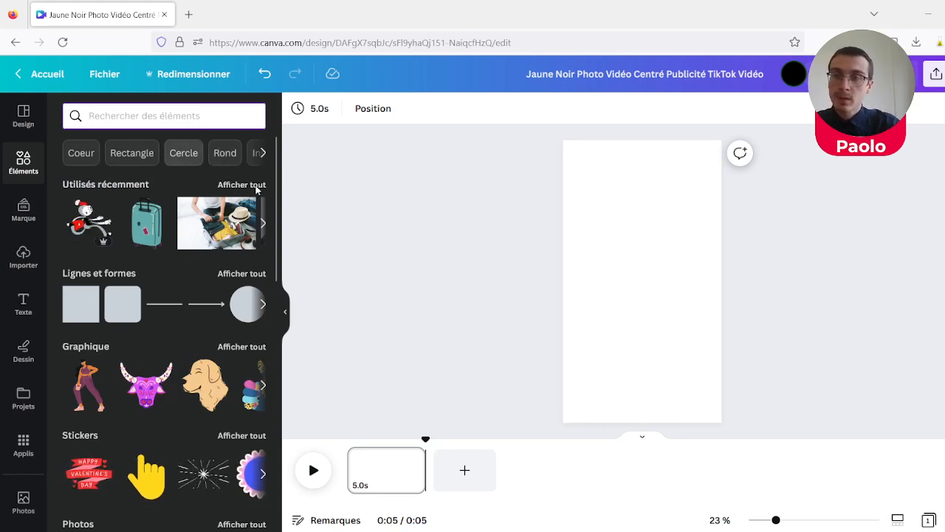
{"action": "left_click_drag", "start_coordinate": [275, 201], "coordinate": [279, 370]}
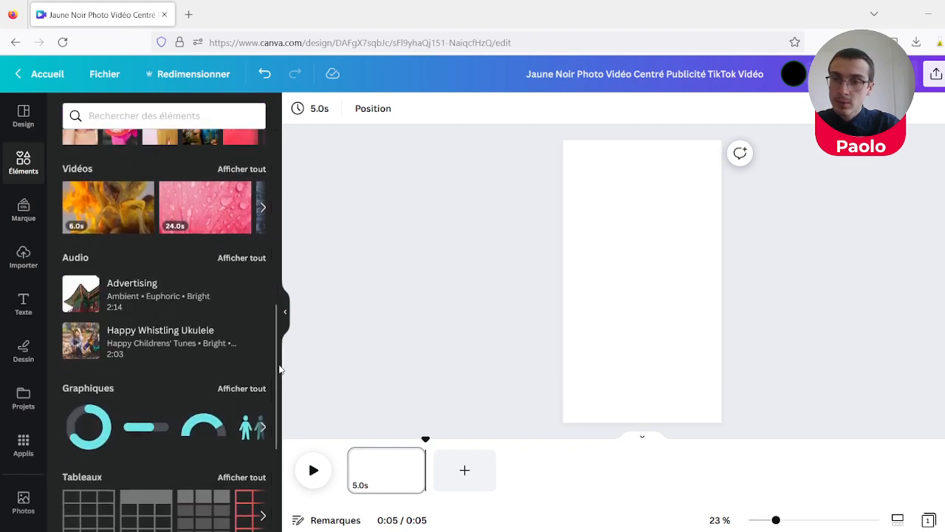
{"action": "left_click", "coordinate": [196, 292]}
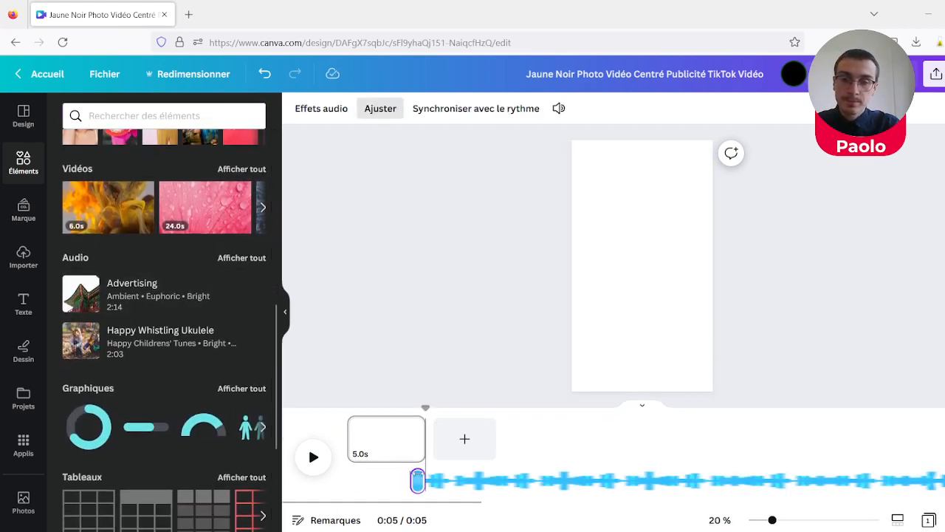
{"action": "left_click", "coordinate": [626, 425]}
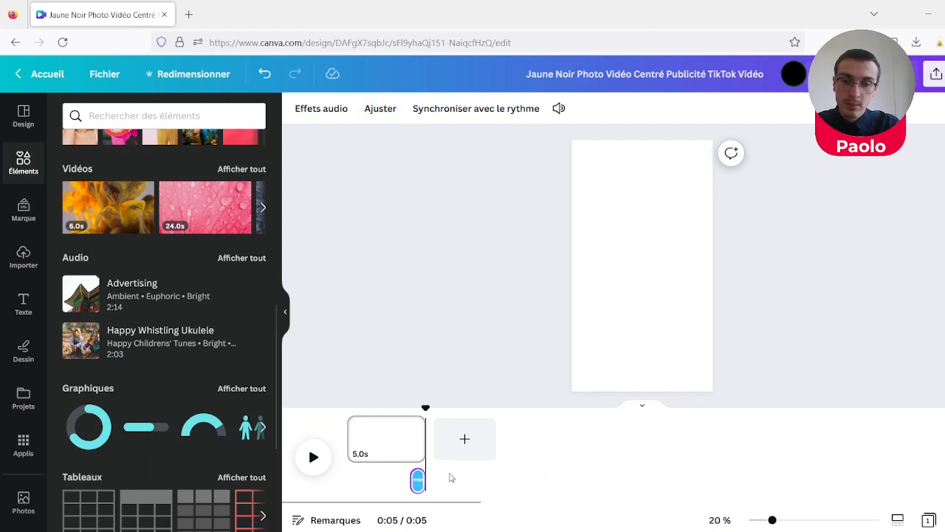
{"action": "key", "text": "Delete"}
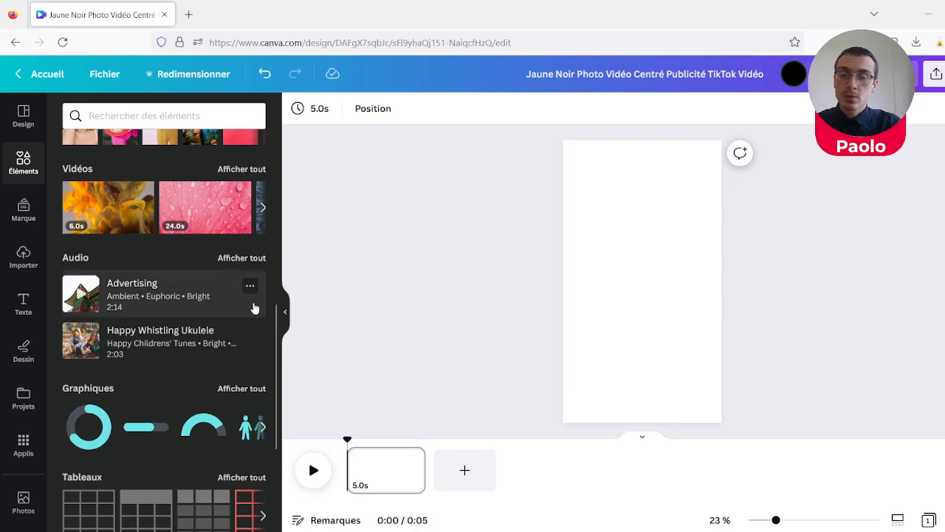
Place the circular frame from the elements in the upper middle of the blank page
{"action": "scroll", "coordinate": [271, 360], "scroll_direction": "down", "scroll_amount": 1}
{"action": "left_click_drag", "start_coordinate": [271, 361], "coordinate": [287, 313]}
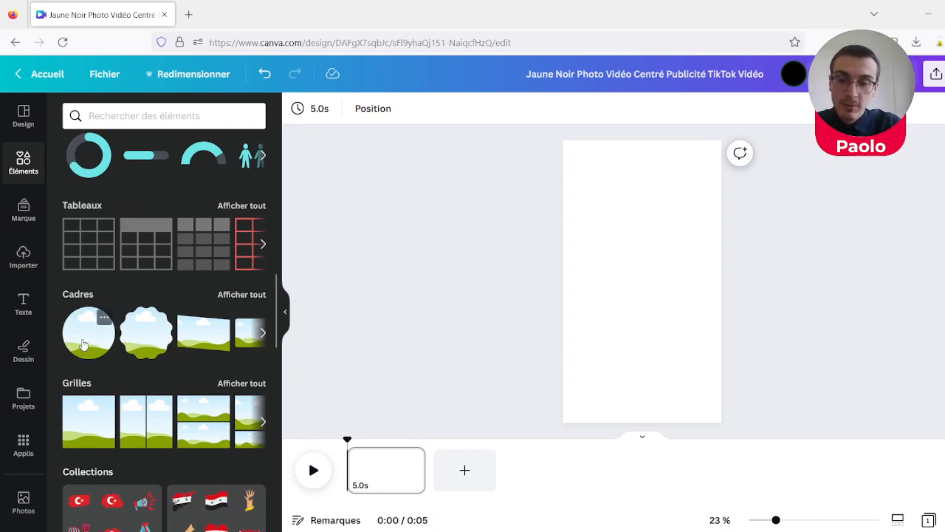
{"action": "left_click_drag", "start_coordinate": [86, 339], "coordinate": [618, 246]}
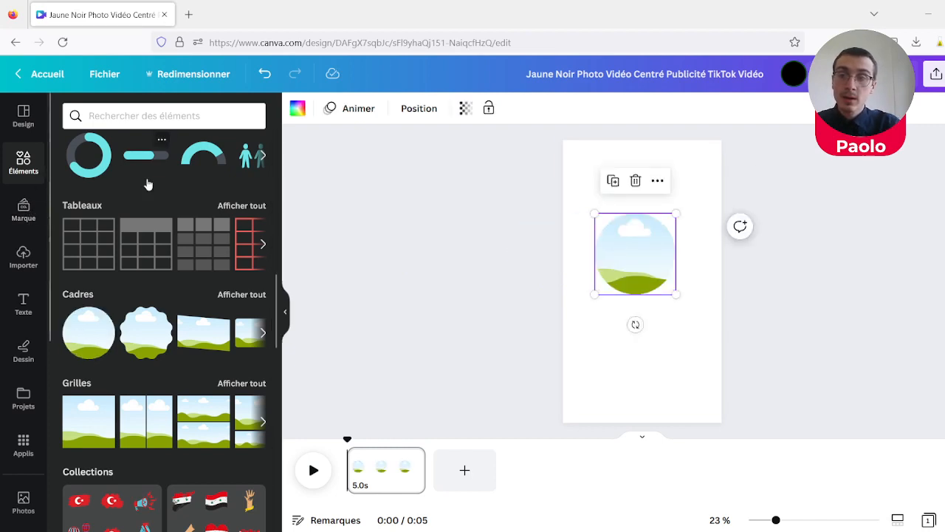
Search photos for "chien" and fill the circular frame with the fluffy white dog photo, then remove the photo from the frame
{"action": "scroll", "coordinate": [221, 281], "scroll_direction": "up", "scroll_amount": 10}
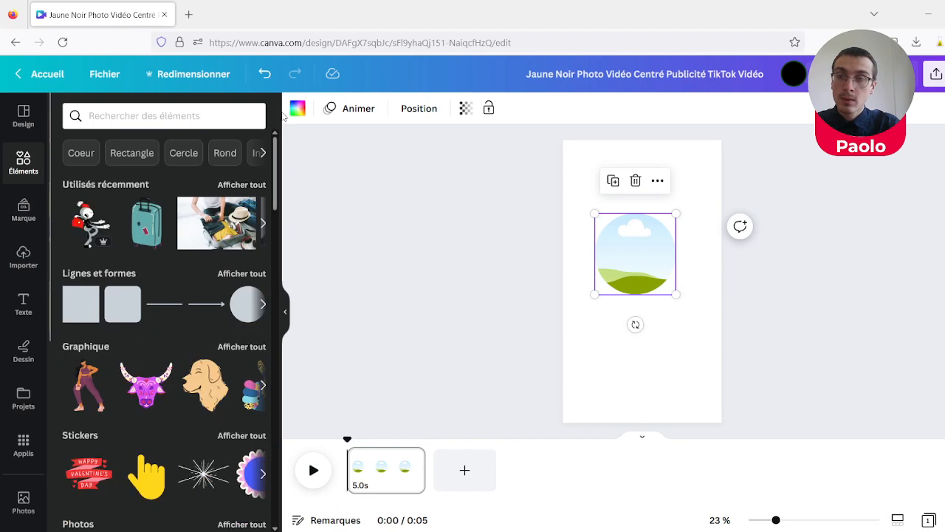
{"action": "left_click", "coordinate": [158, 118]}
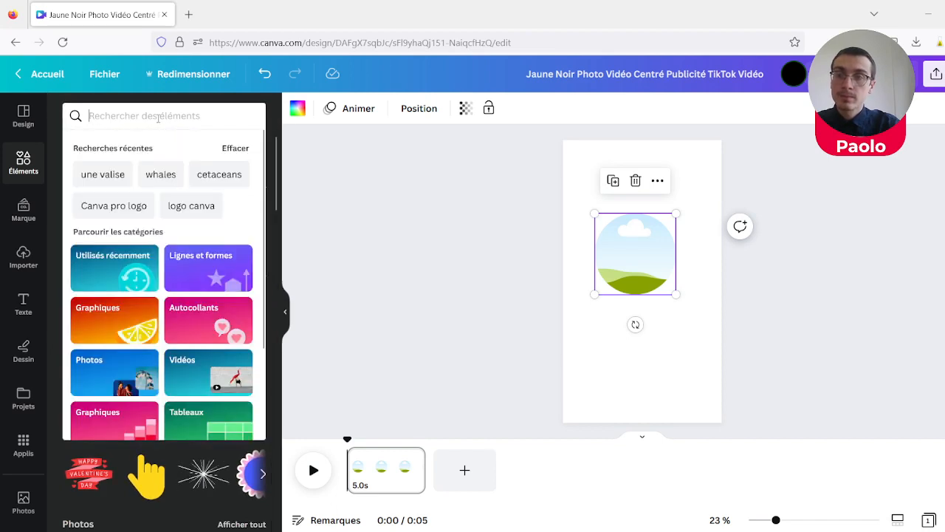
{"action": "type", "text": "chien"}
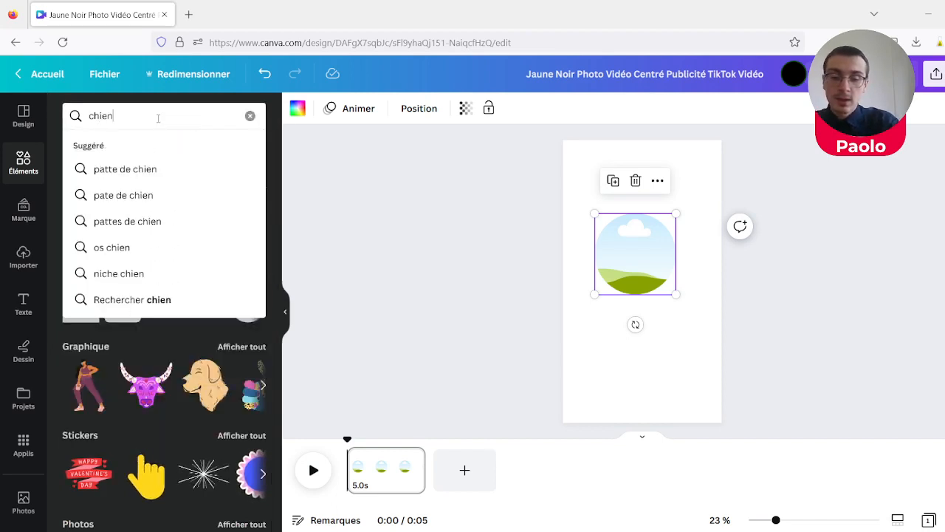
{"action": "key", "text": "Return"}
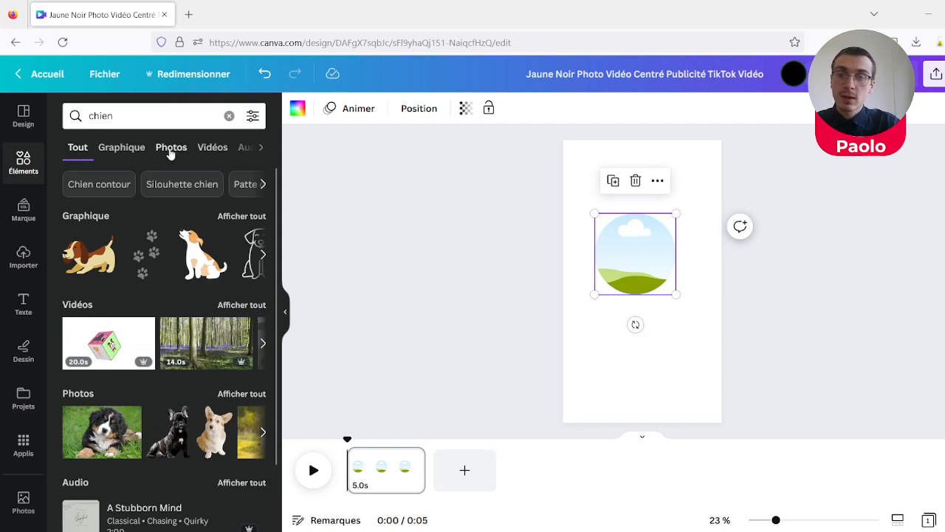
{"action": "left_click", "coordinate": [171, 150]}
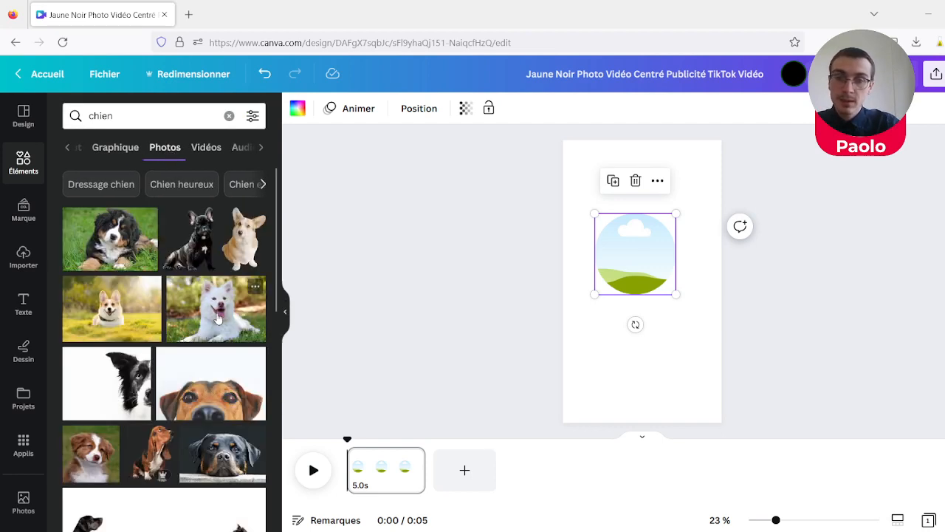
{"action": "left_click_drag", "start_coordinate": [218, 318], "coordinate": [632, 255]}
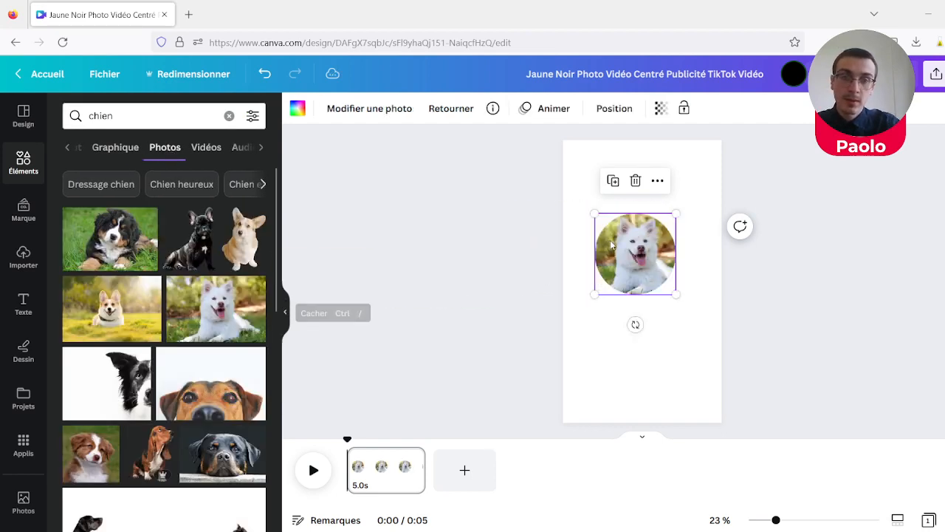
{"action": "left_click", "coordinate": [844, 317]}
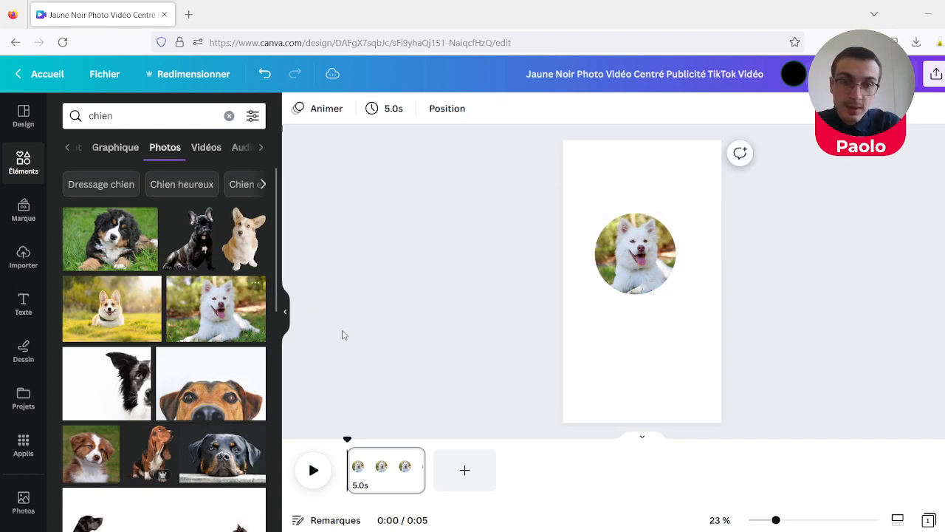
{"action": "left_click", "coordinate": [655, 272]}
{"action": "key", "text": "Delete"}
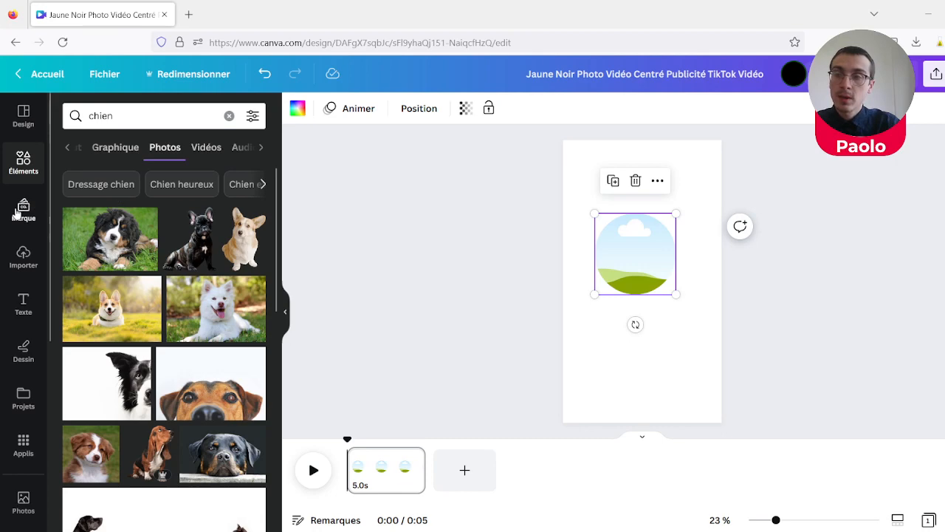
Clear the "chien" search and browse the full collection of frames
{"action": "left_click", "coordinate": [69, 150]}
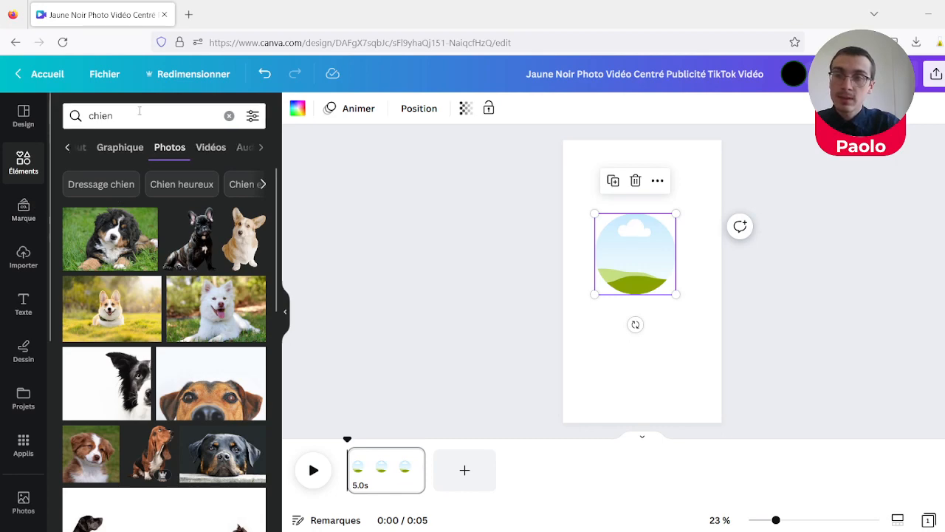
{"action": "left_click", "coordinate": [79, 151]}
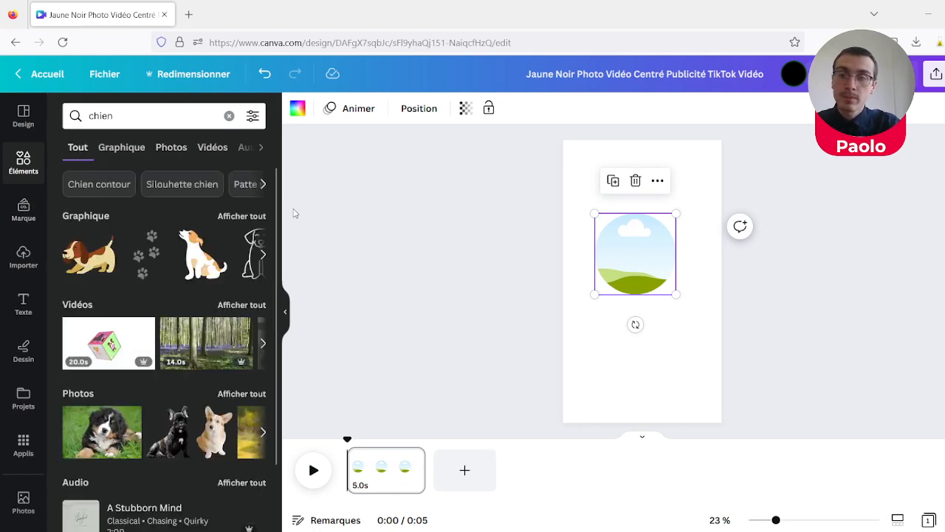
{"action": "scroll", "coordinate": [281, 289], "scroll_direction": "down", "scroll_amount": 1}
{"action": "scroll", "coordinate": [281, 288], "scroll_direction": "up", "scroll_amount": 1}
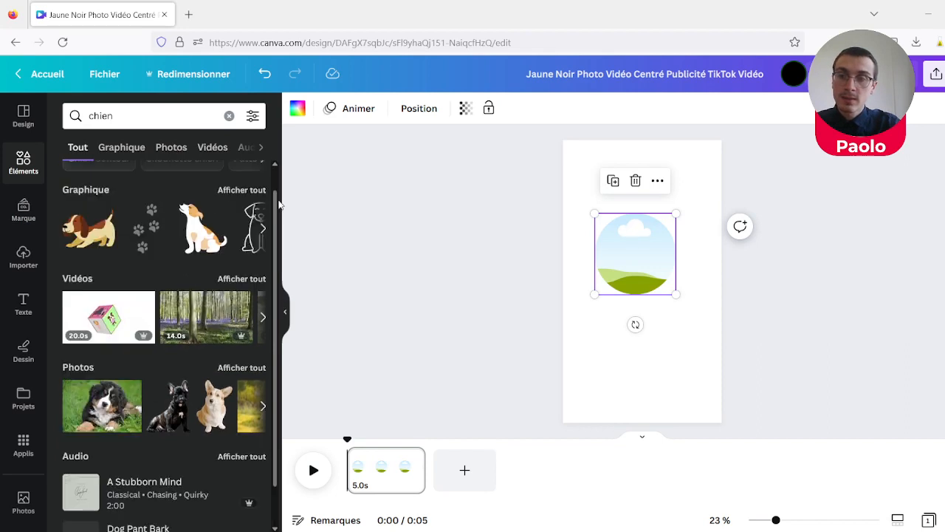
{"action": "left_click", "coordinate": [231, 119]}
{"action": "left_click_drag", "start_coordinate": [275, 154], "coordinate": [274, 334]}
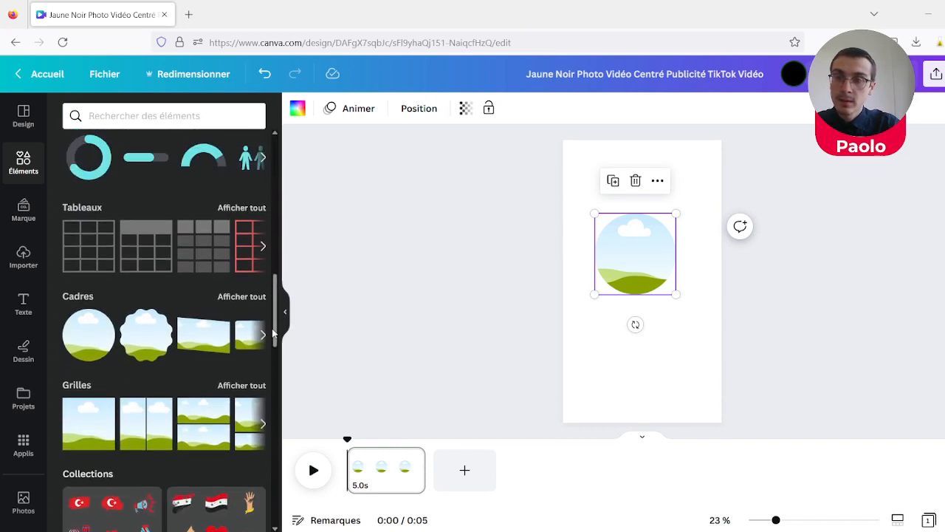
{"action": "left_click", "coordinate": [250, 297]}
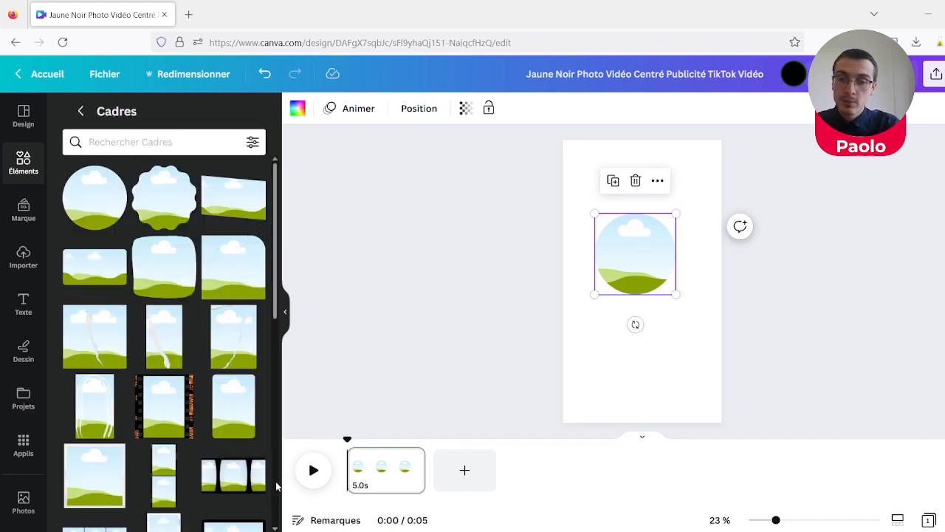
{"action": "scroll", "coordinate": [276, 486], "scroll_direction": "down", "scroll_amount": 8}
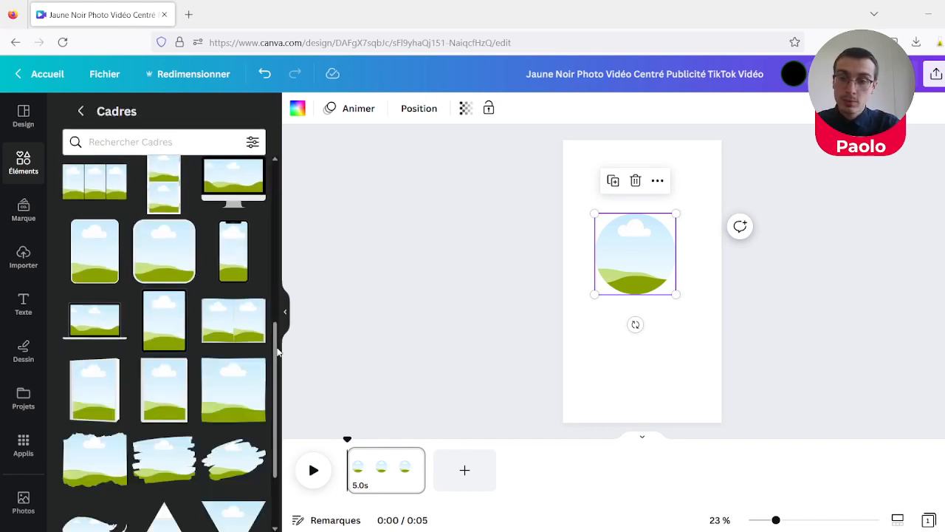
Search the frames for "valise" and place the suitcase-shaped frame in the lower part of the page
{"action": "left_click", "coordinate": [173, 148]}
{"action": "type", "text": "valise"}
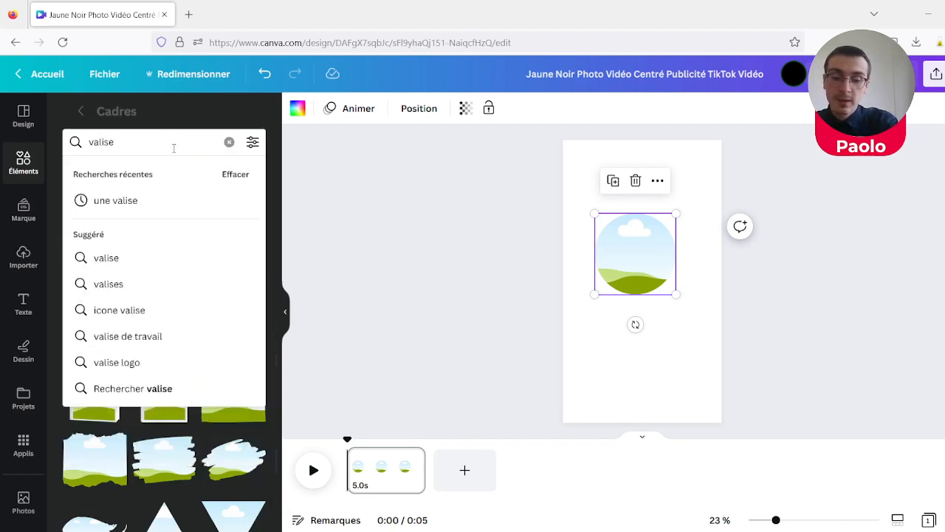
{"action": "key", "text": "Return"}
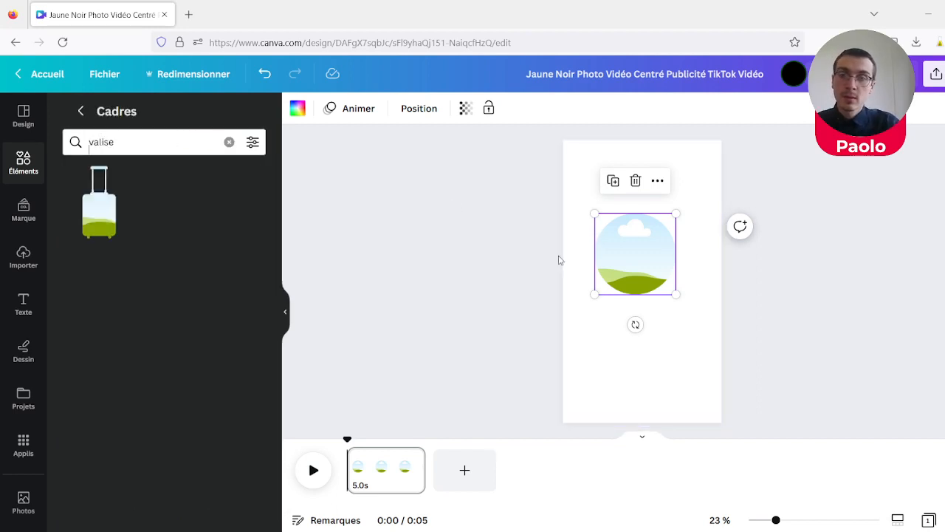
{"action": "left_click_drag", "start_coordinate": [101, 220], "coordinate": [620, 302]}
Remove the circular frame and enlarge the suitcase frame to cover most of the page, centred
{"action": "left_click_drag", "start_coordinate": [667, 244], "coordinate": [841, 249]}
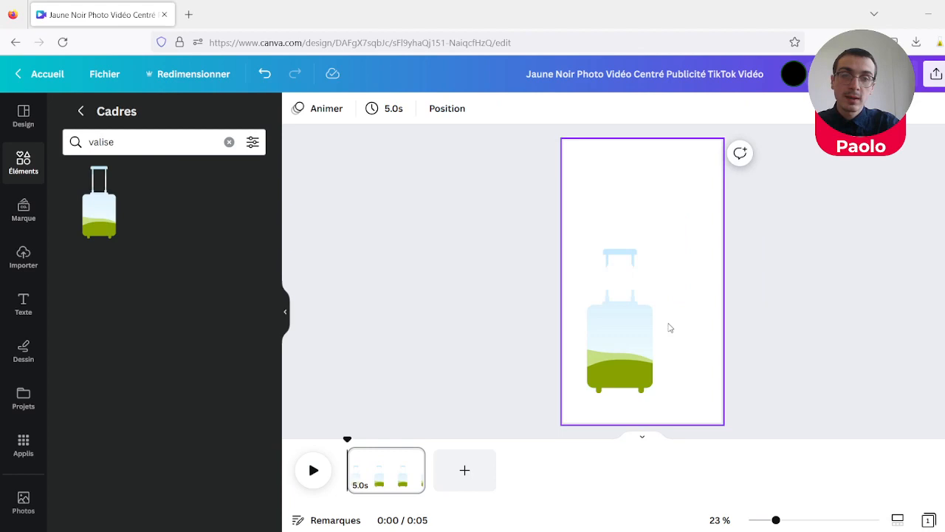
{"action": "left_click", "coordinate": [625, 338]}
{"action": "left_click_drag", "start_coordinate": [653, 248], "coordinate": [730, 170]}
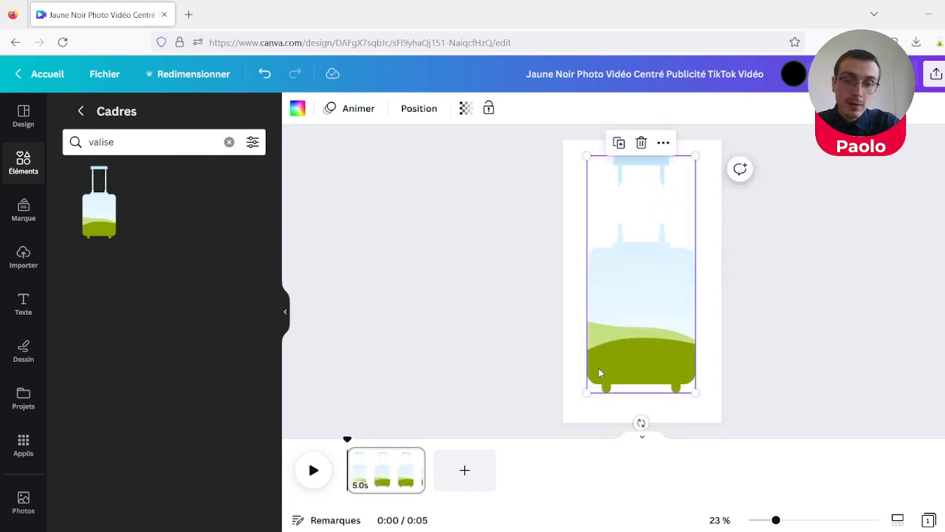
{"action": "left_click_drag", "start_coordinate": [586, 392], "coordinate": [579, 404]}
{"action": "left_click_drag", "start_coordinate": [633, 324], "coordinate": [635, 319]}
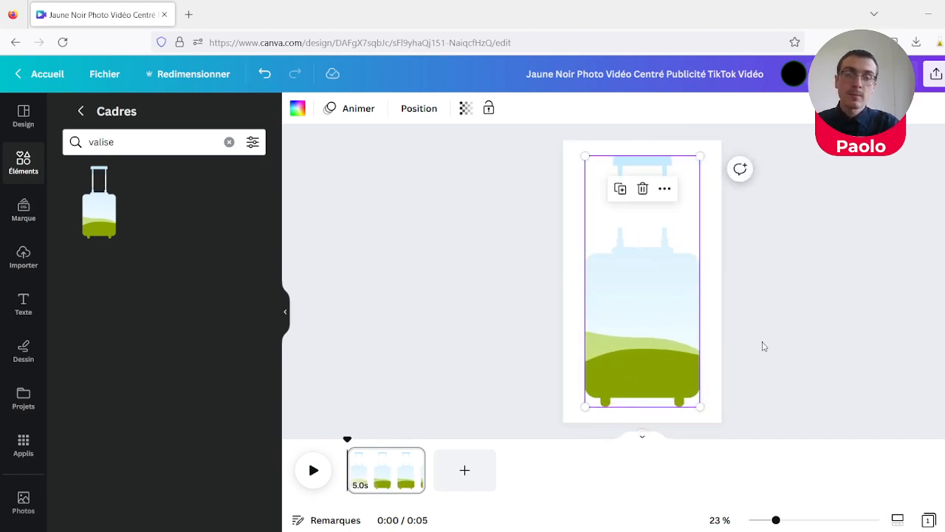
Search the elements for "avion" and fill the suitcase frame with the video of white clouds in a blue sky
{"action": "left_click", "coordinate": [764, 346]}
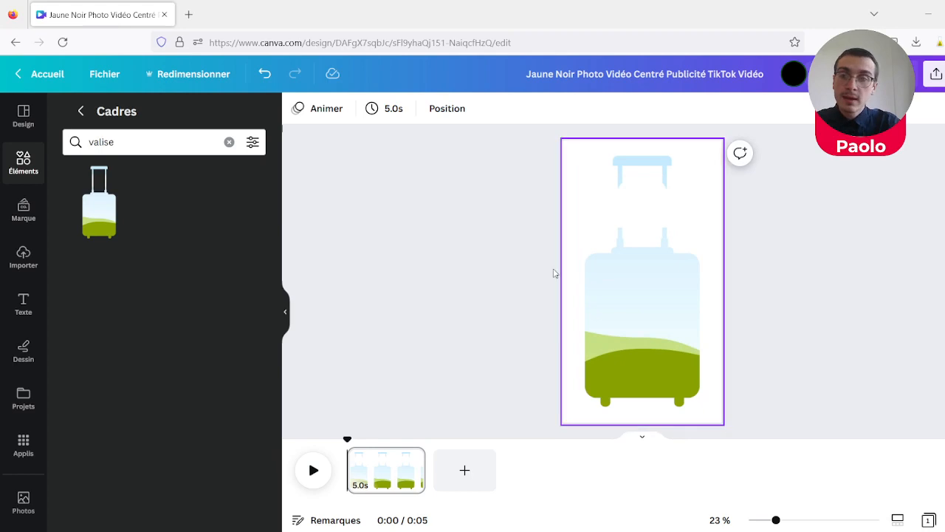
{"action": "left_click", "coordinate": [82, 111]}
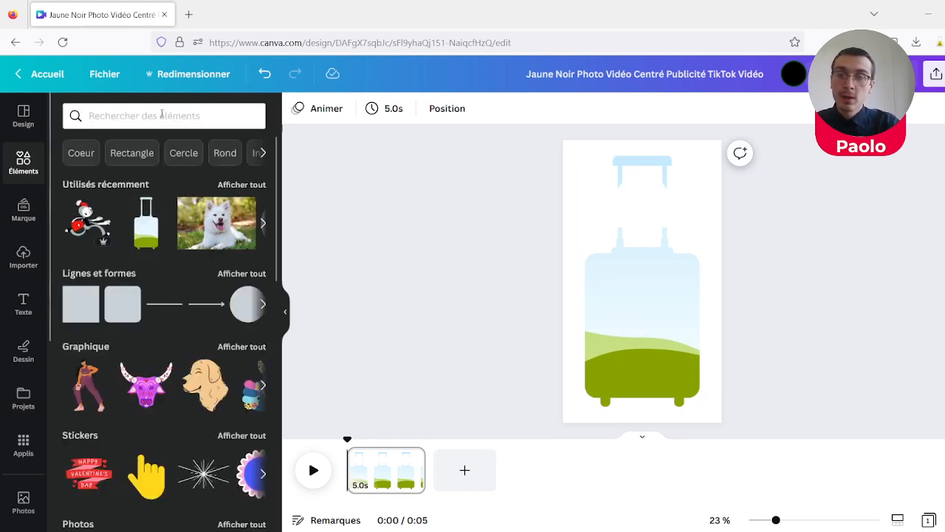
{"action": "left_click", "coordinate": [162, 115]}
{"action": "type", "text": "avion"}
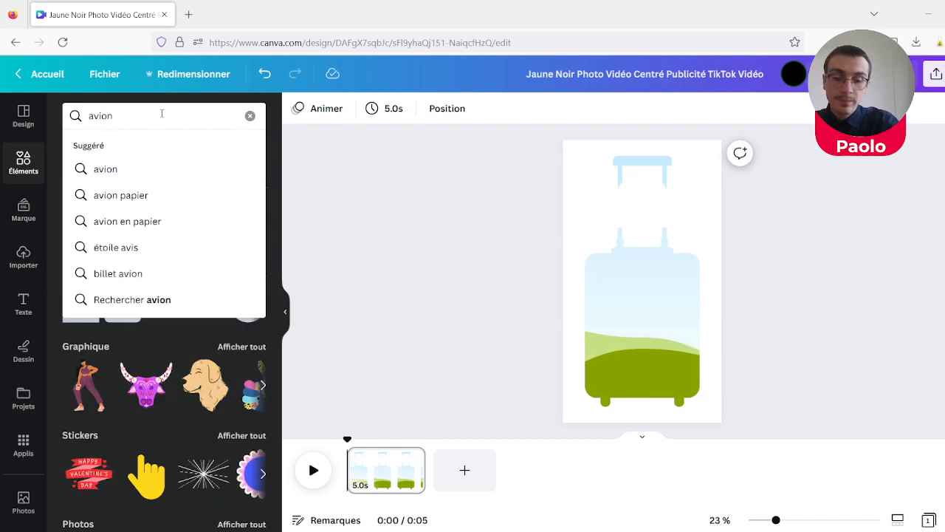
{"action": "key", "text": "Return"}
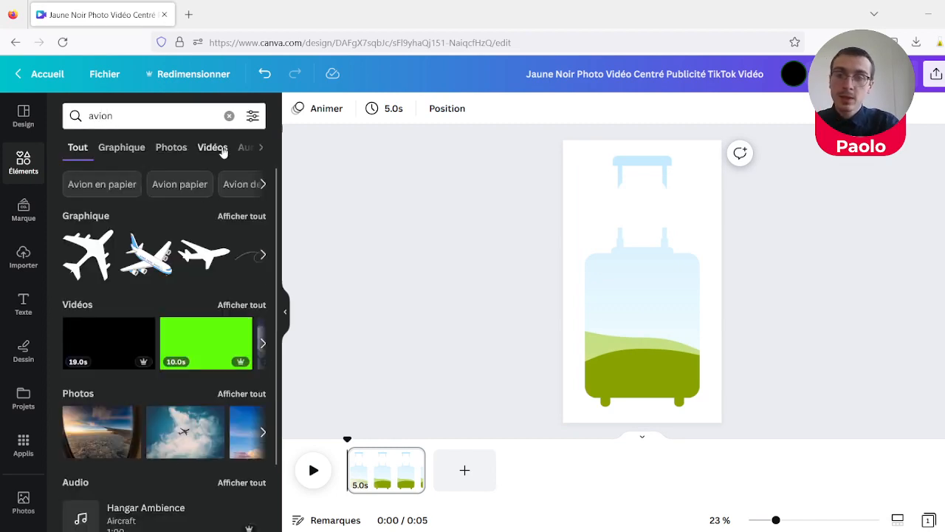
{"action": "left_click", "coordinate": [214, 148]}
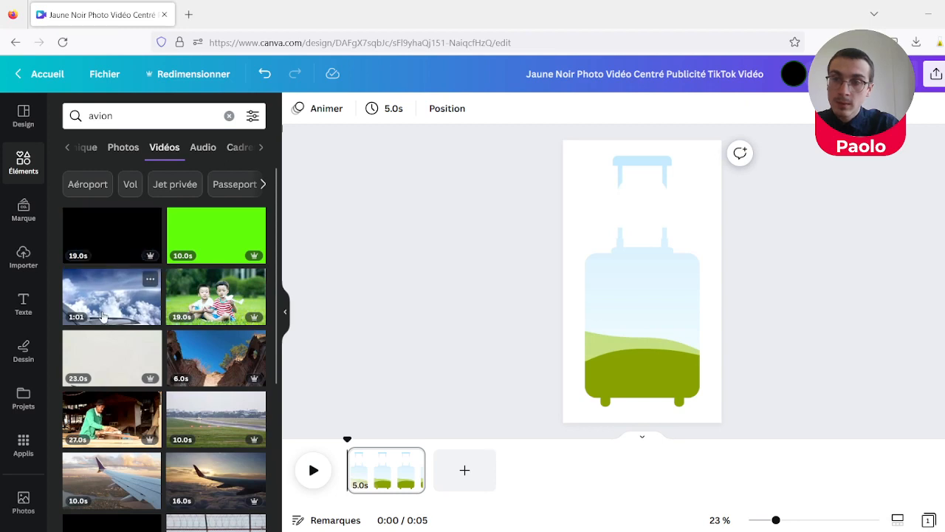
{"action": "left_click_drag", "start_coordinate": [193, 286], "coordinate": [642, 299]}
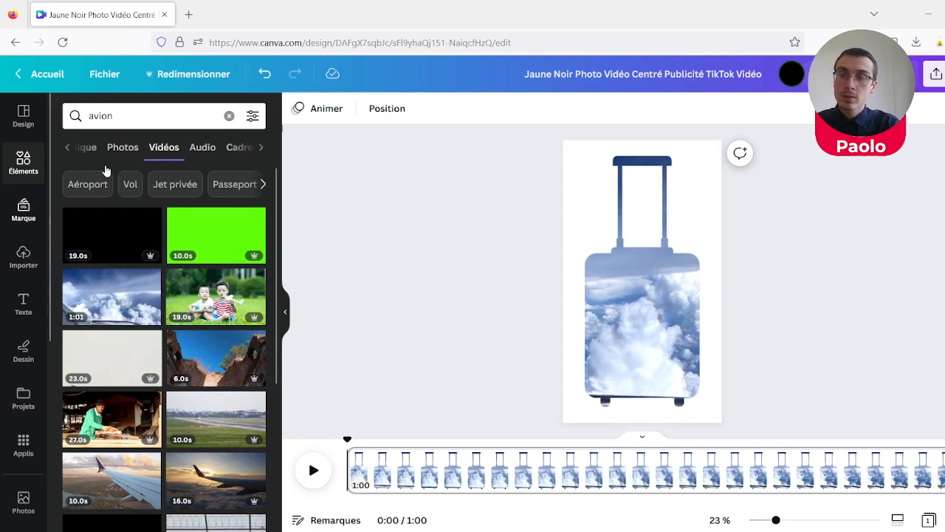
Set the sunset airplane-window photo from the "avion" photo results as the page background
{"action": "left_click", "coordinate": [123, 148]}
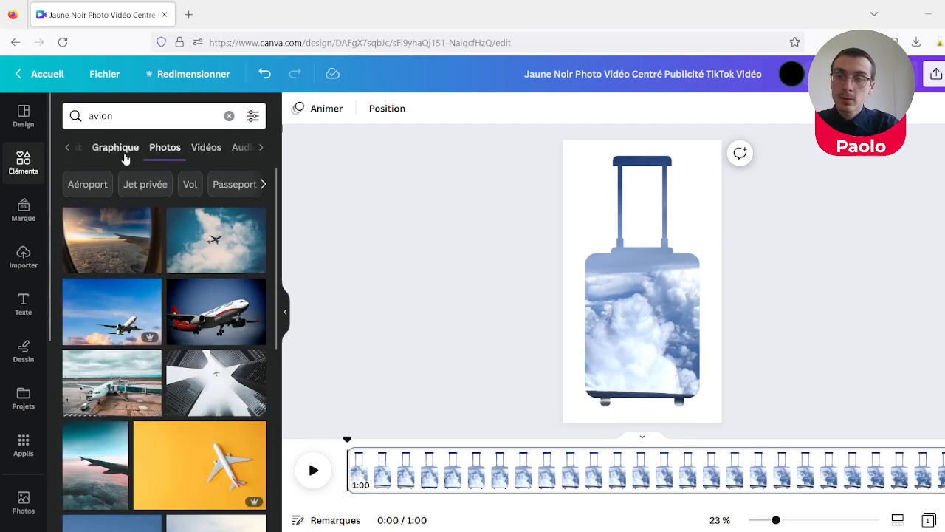
{"action": "left_click_drag", "start_coordinate": [147, 220], "coordinate": [580, 148]}
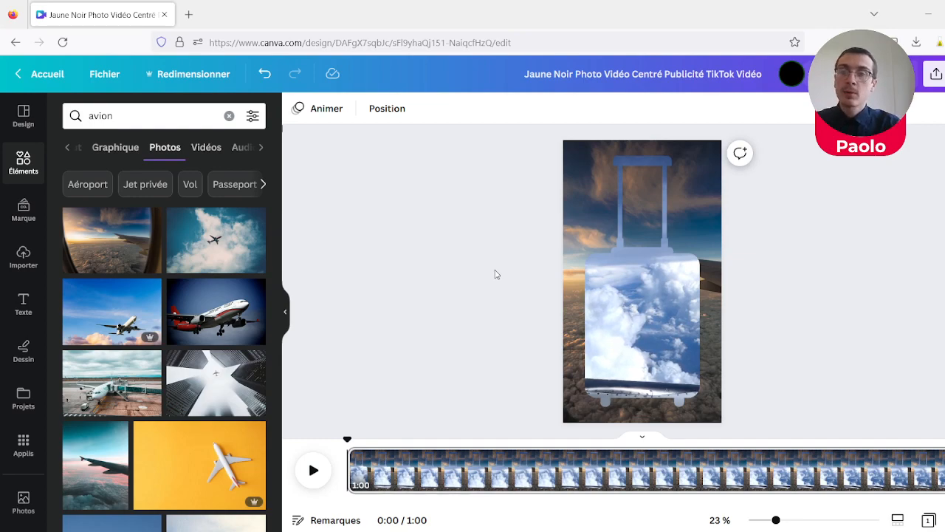
Delete the suitcase page from the timeline to start over with a blank page
{"action": "left_click", "coordinate": [23, 118]}
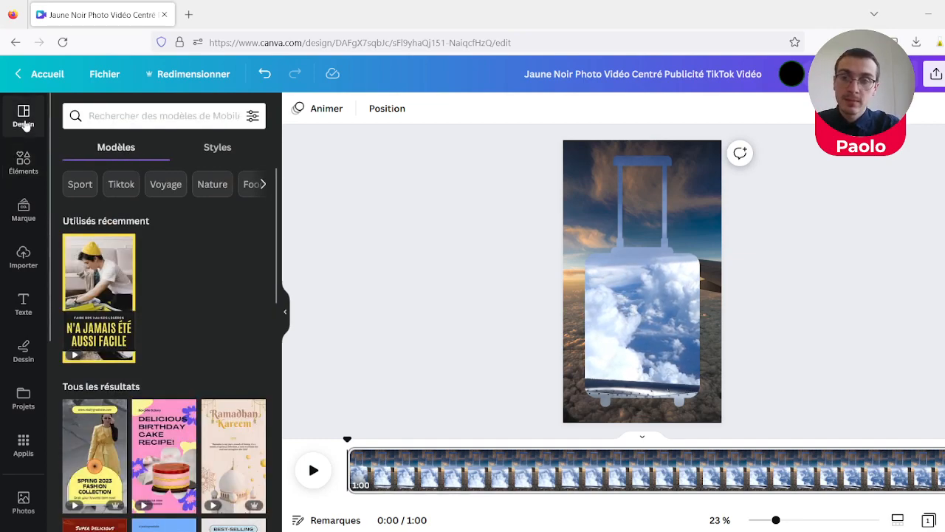
{"action": "left_click", "coordinate": [24, 161]}
{"action": "left_click", "coordinate": [380, 484]}
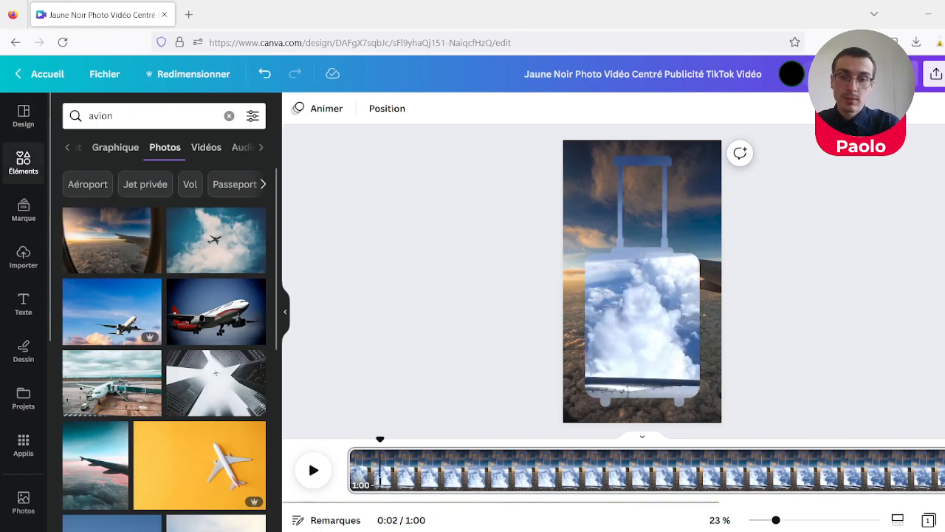
{"action": "left_click", "coordinate": [404, 481]}
{"action": "key", "text": "Delete"}
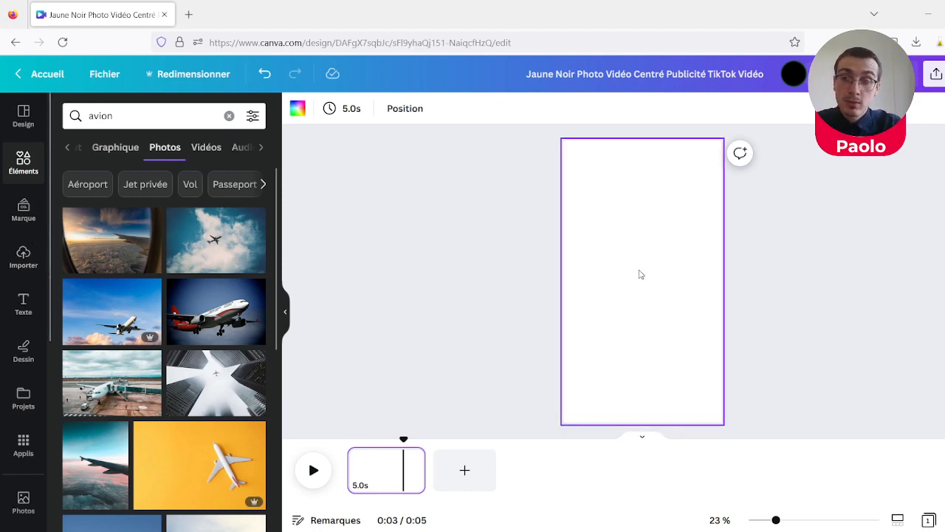
{"action": "left_click", "coordinate": [24, 254]}
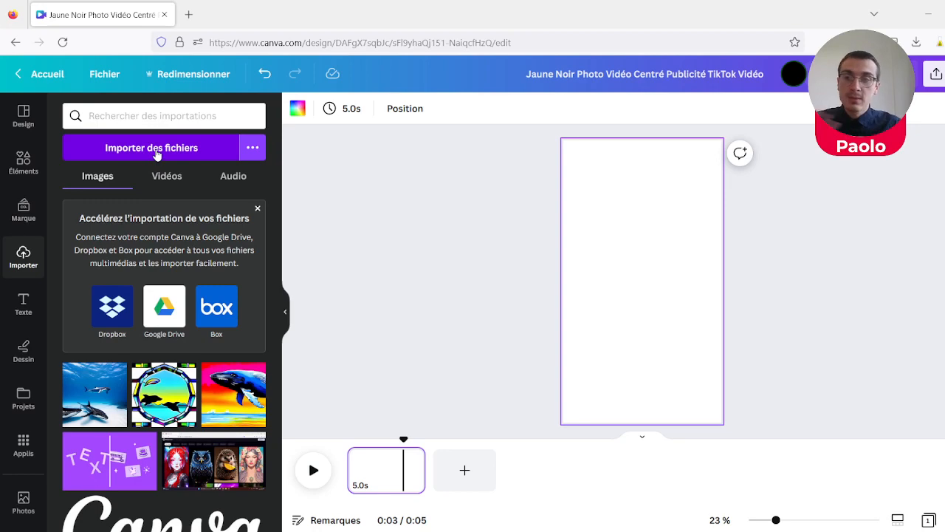
Search the design templates for "famille" and apply the "HOLIDAY" page of the Blue White Minimalist Holiday With Family Mobile Video template
{"action": "left_click", "coordinate": [24, 116]}
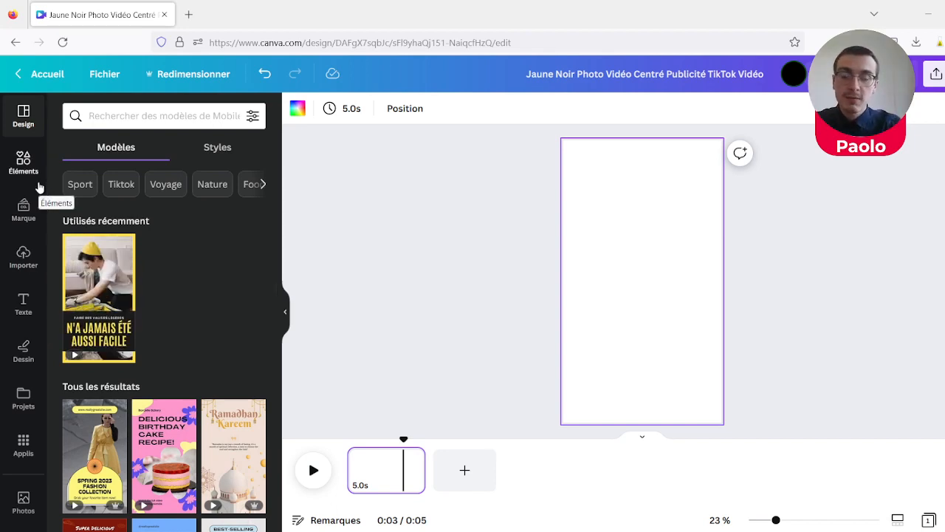
{"action": "left_click", "coordinate": [335, 279]}
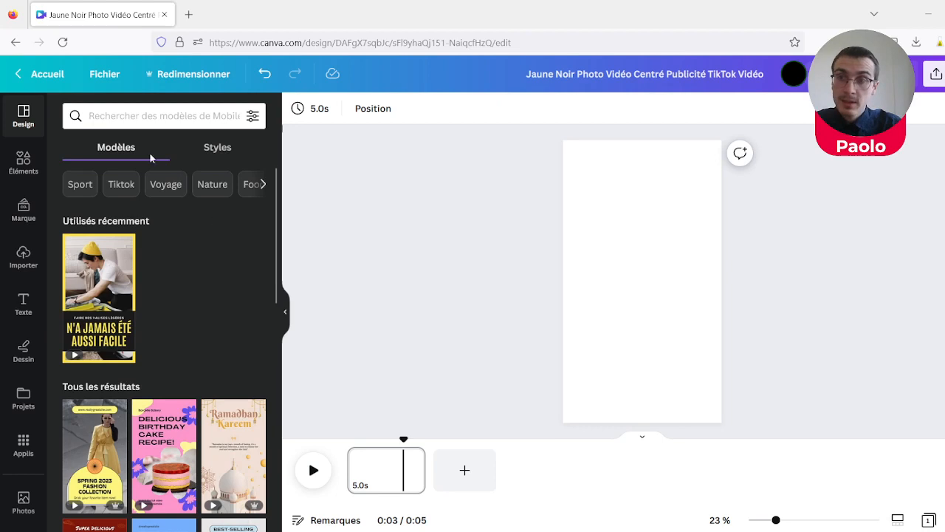
{"action": "left_click", "coordinate": [115, 120]}
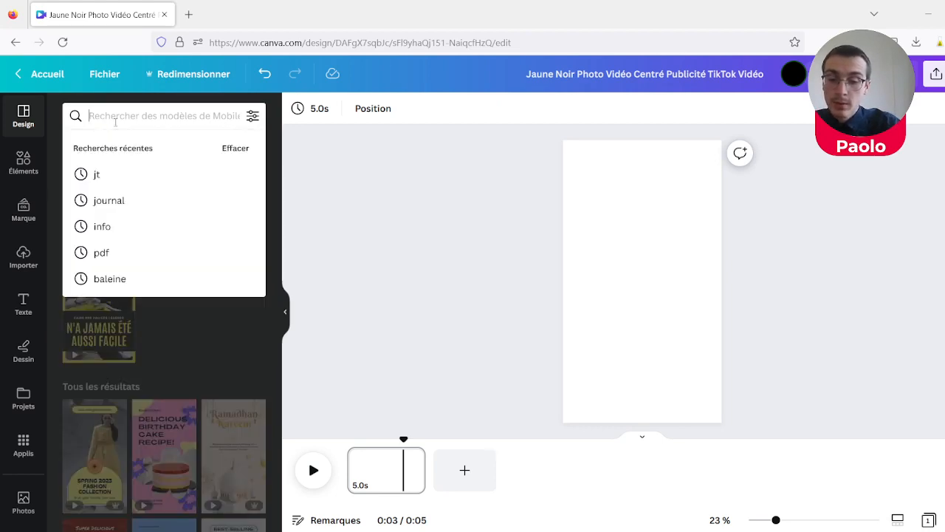
{"action": "type", "text": "famill"}
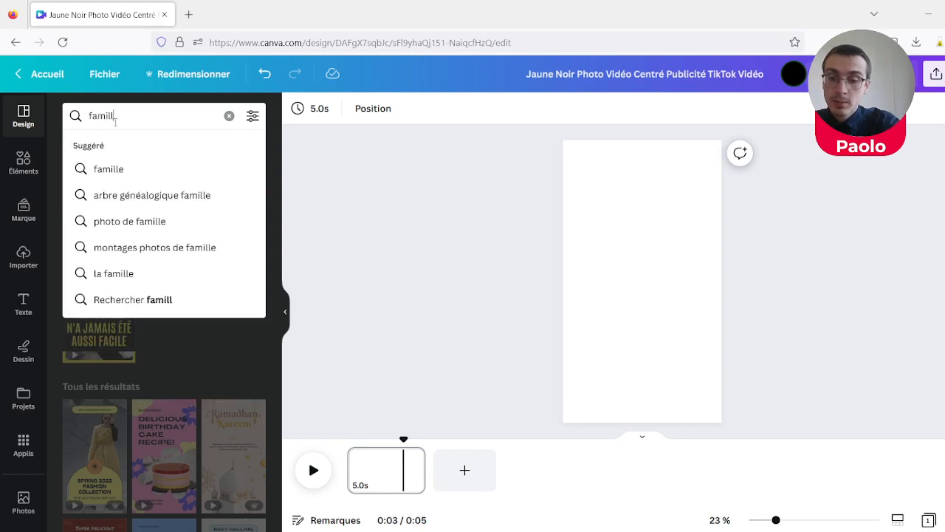
{"action": "type", "text": "e"}
{"action": "key", "text": "Return"}
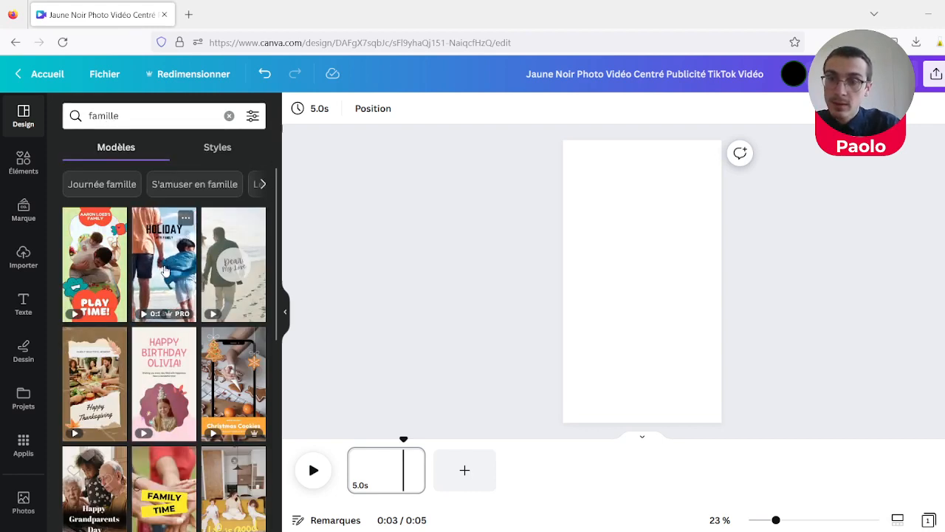
{"action": "left_click", "coordinate": [165, 271]}
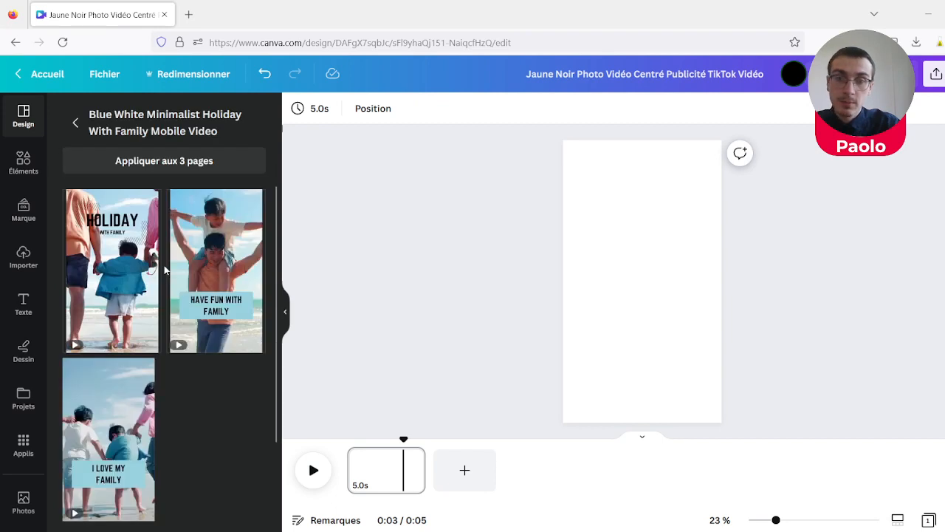
{"action": "left_click", "coordinate": [116, 268]}
{"action": "left_click", "coordinate": [699, 290]}
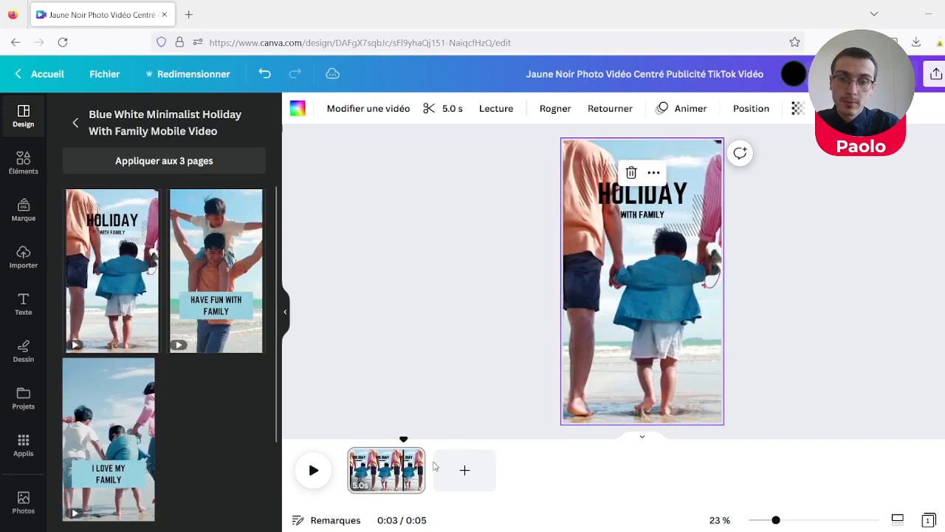
Add a second page with the template's "HAVE FUN WITH FAMILY" design and return the playhead to the video's start
{"action": "left_click", "coordinate": [465, 470]}
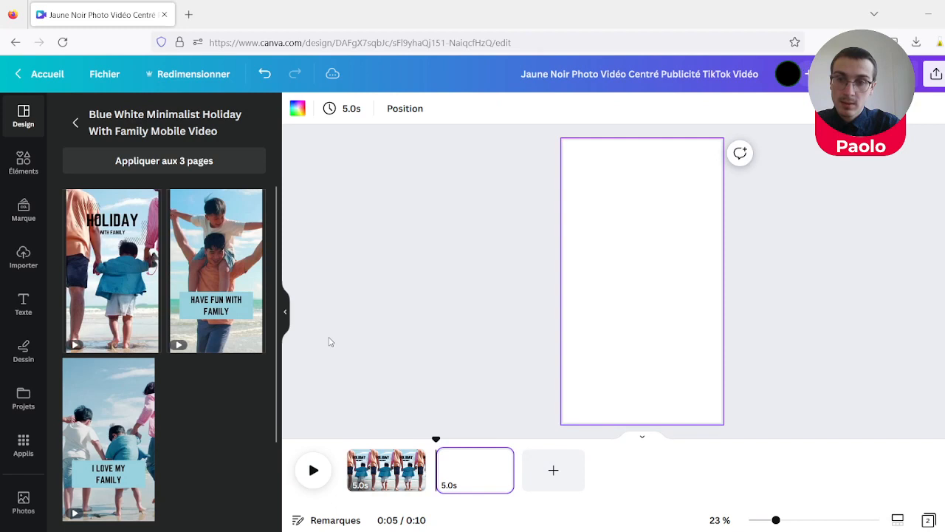
{"action": "left_click", "coordinate": [214, 268]}
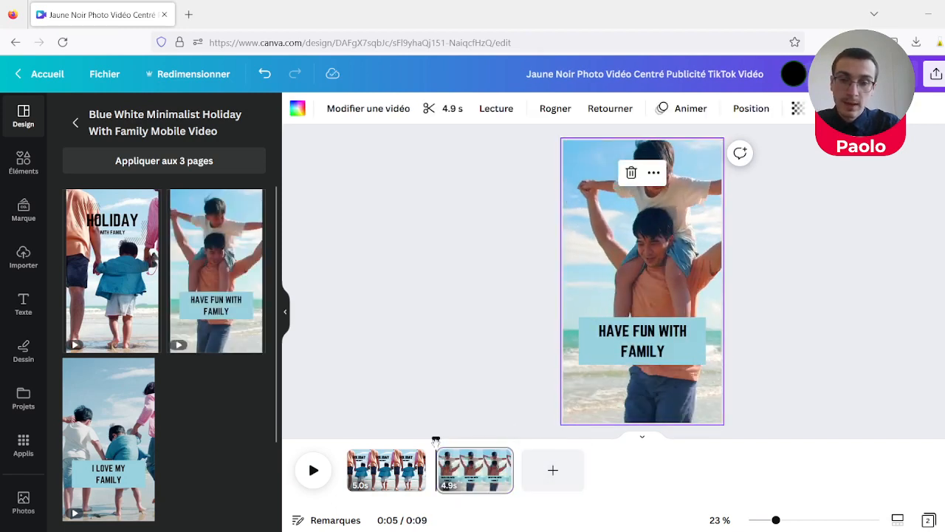
{"action": "left_click_drag", "start_coordinate": [435, 441], "coordinate": [346, 438]}
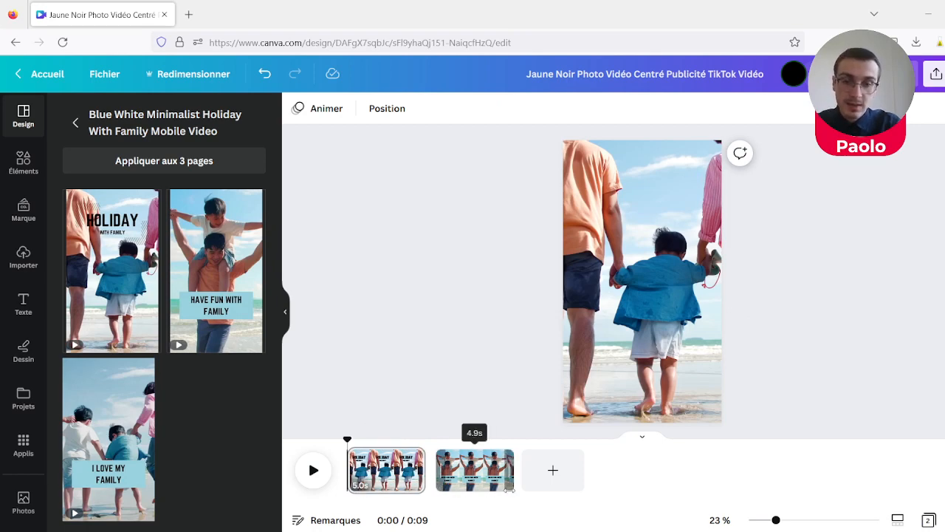
Add a blank third page and shorten the first page's duration to 3.5 s on the timeline
{"action": "left_click", "coordinate": [554, 476]}
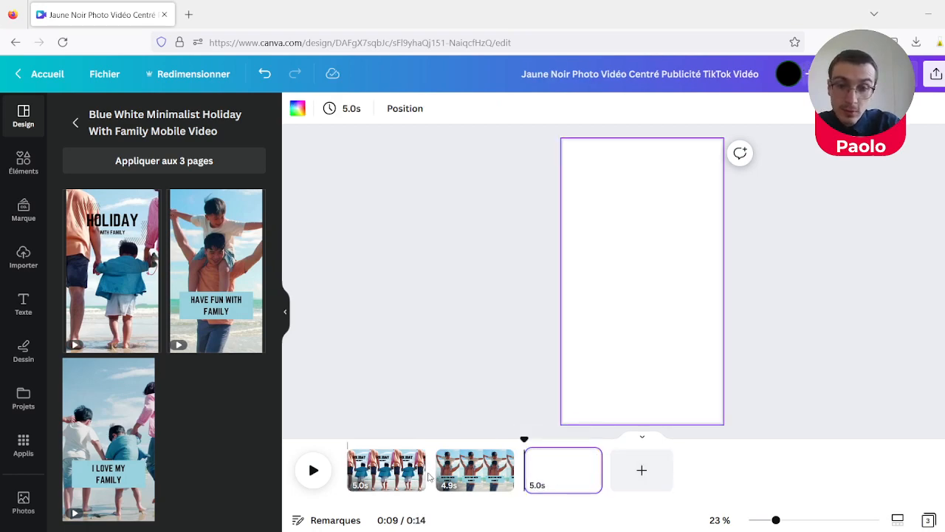
{"action": "mouse_move", "coordinate": [428, 476]}
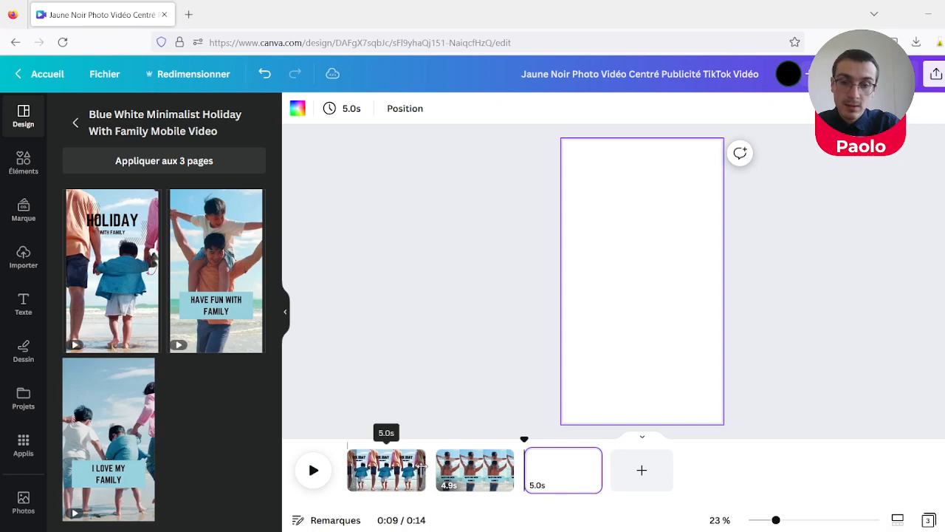
{"action": "left_click_drag", "start_coordinate": [426, 469], "coordinate": [402, 469]}
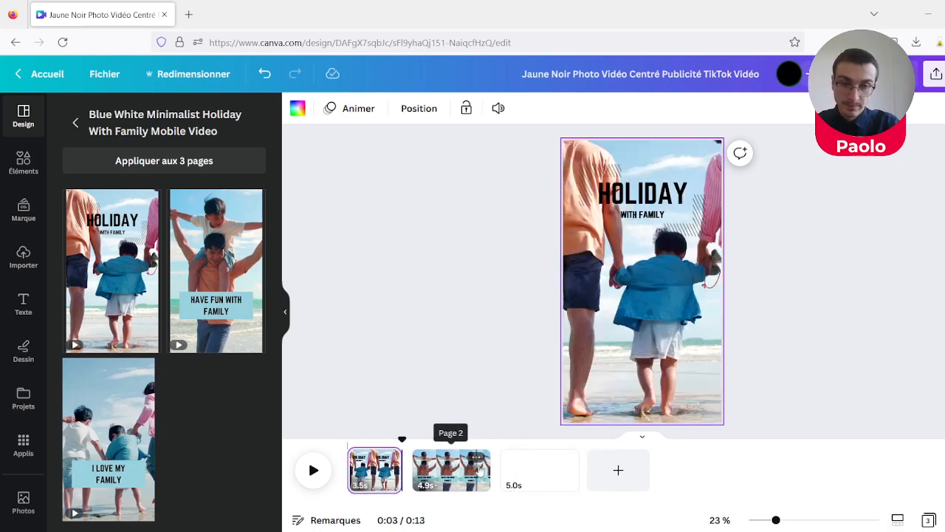
Extend the second page's duration to 7.1 s and shorten the blank third page to 2.6 s
{"action": "left_click_drag", "start_coordinate": [486, 473], "coordinate": [519, 469]}
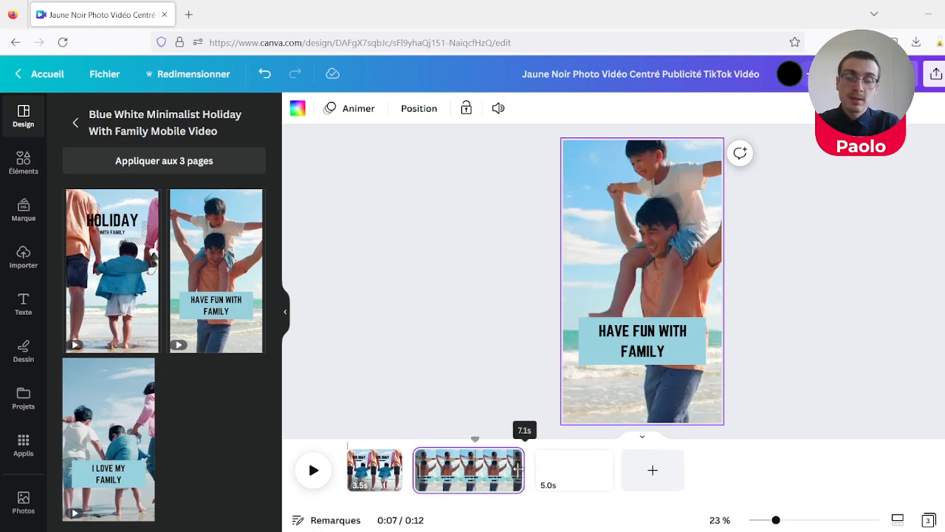
{"action": "left_click_drag", "start_coordinate": [520, 470], "coordinate": [519, 470]}
{"action": "left_click", "coordinate": [774, 386]}
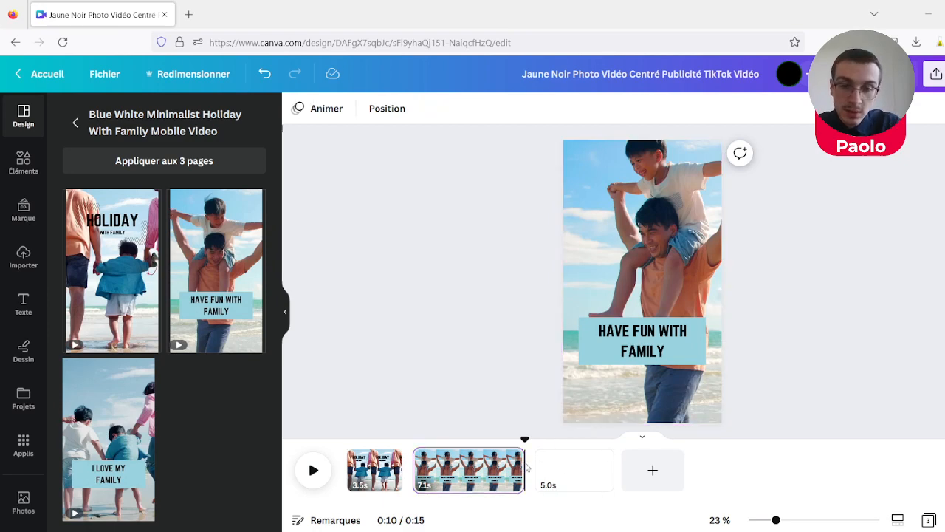
{"action": "left_click_drag", "start_coordinate": [610, 470], "coordinate": [581, 470]}
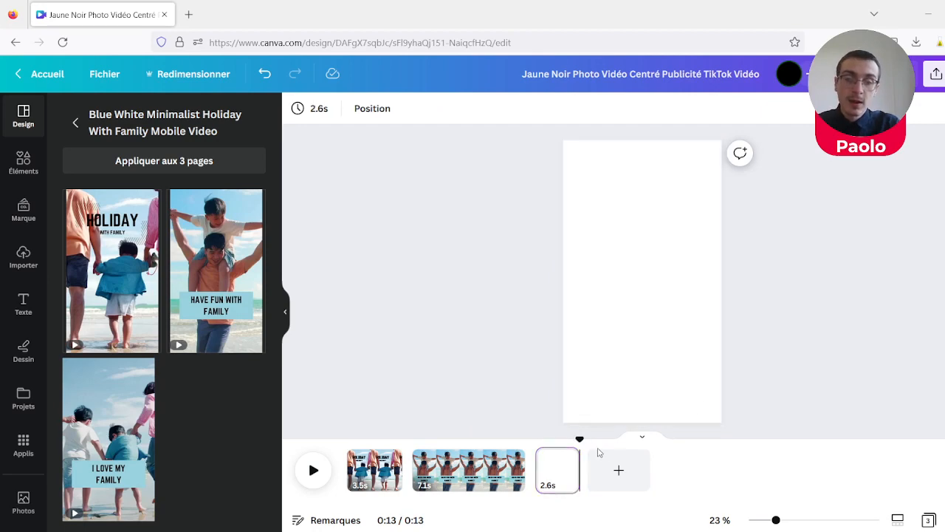
Duplicate the "HAVE FUN WITH FAMILY" page and check the first three pages on the timeline
{"action": "left_click", "coordinate": [511, 459]}
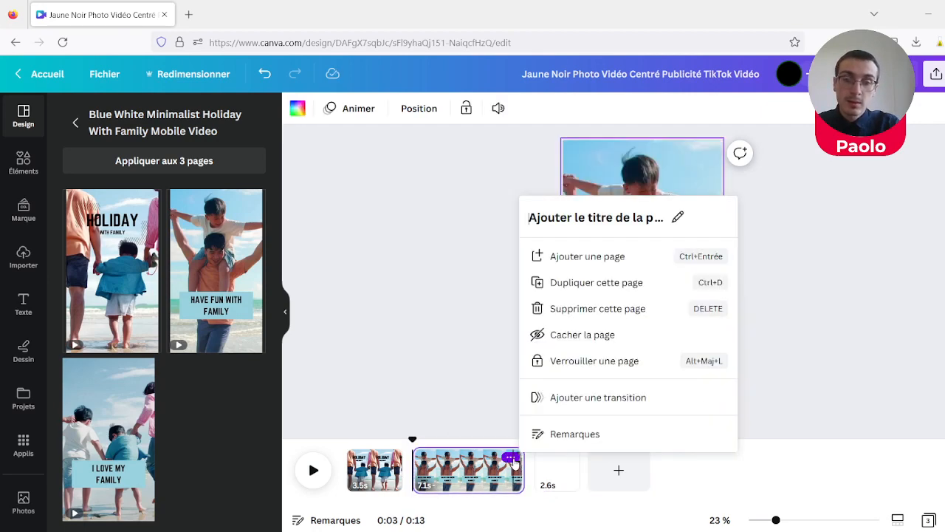
{"action": "left_click", "coordinate": [593, 282]}
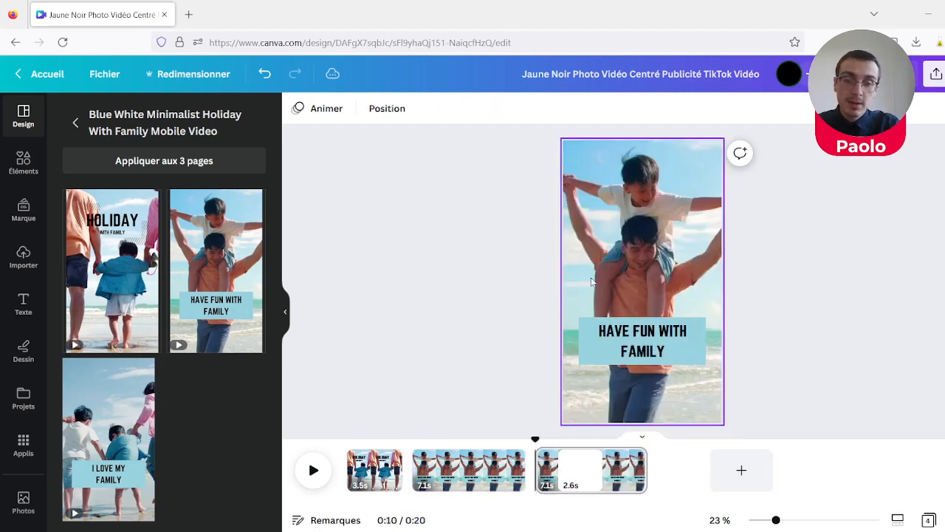
{"action": "left_click", "coordinate": [368, 473]}
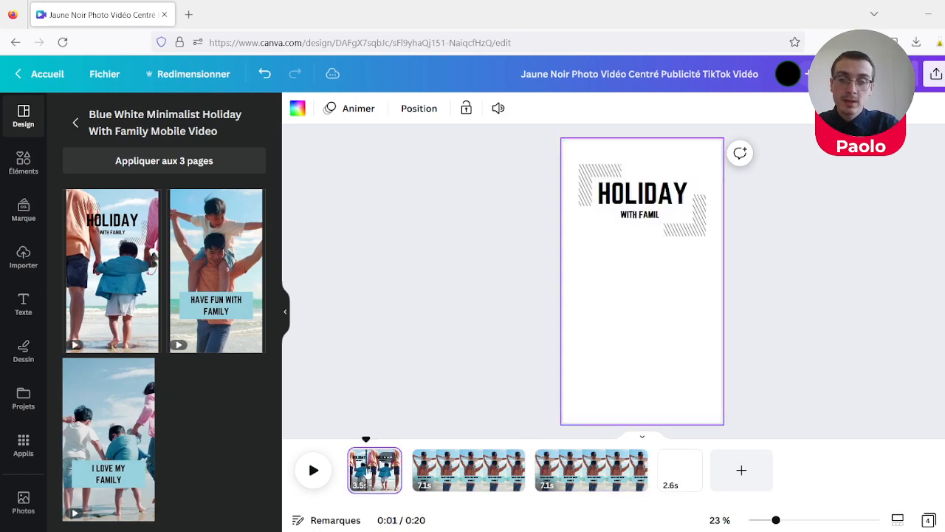
{"action": "left_click", "coordinate": [456, 479]}
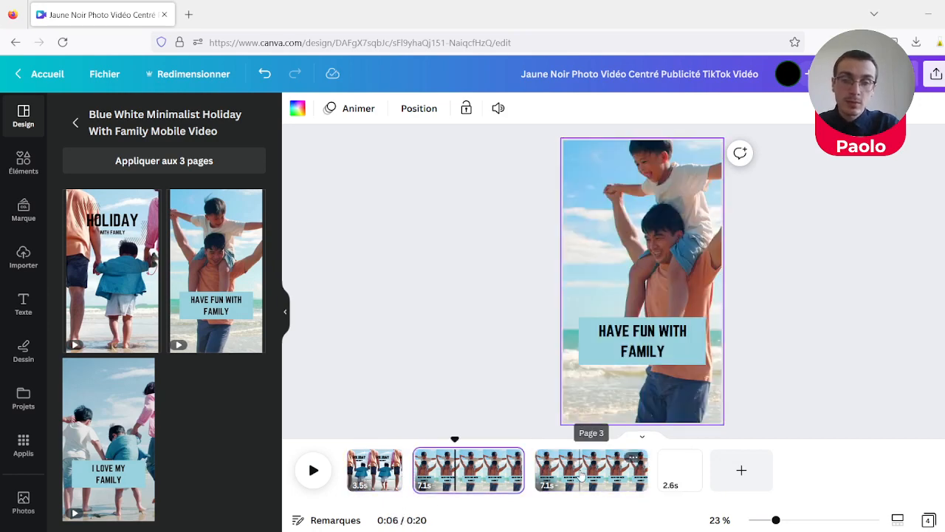
{"action": "left_click", "coordinate": [581, 479]}
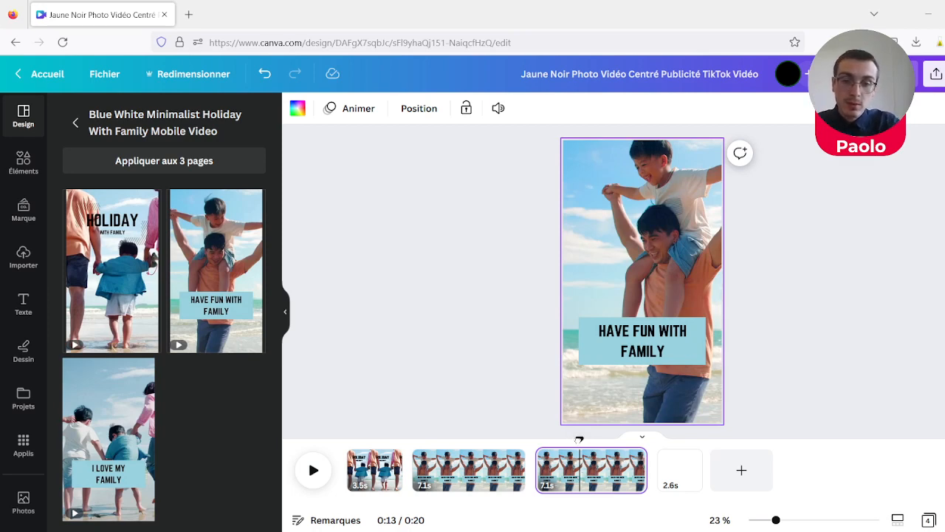
Preview an Effacement wipe transition between the first two pages, and replace it with a 0.5-second Effet de fondu
{"action": "left_click", "coordinate": [348, 439]}
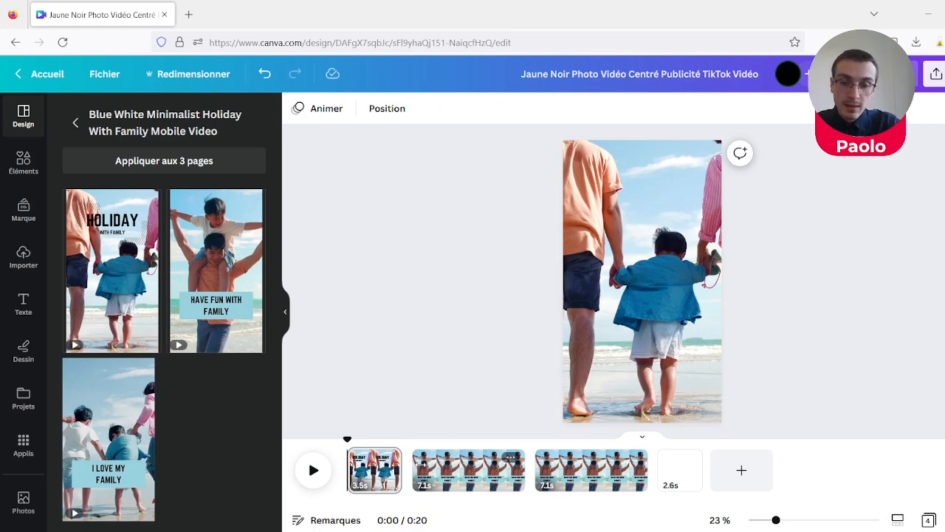
{"action": "mouse_move", "coordinate": [413, 481]}
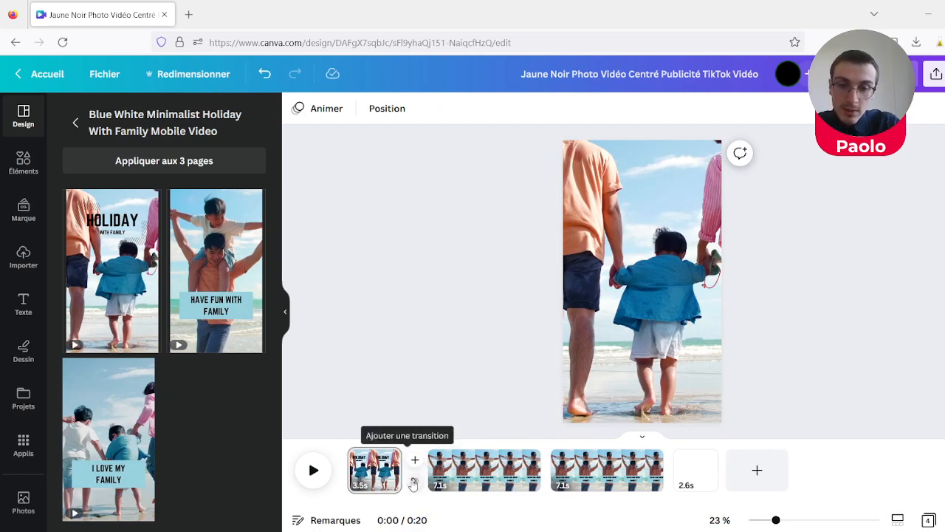
{"action": "left_click", "coordinate": [415, 482]}
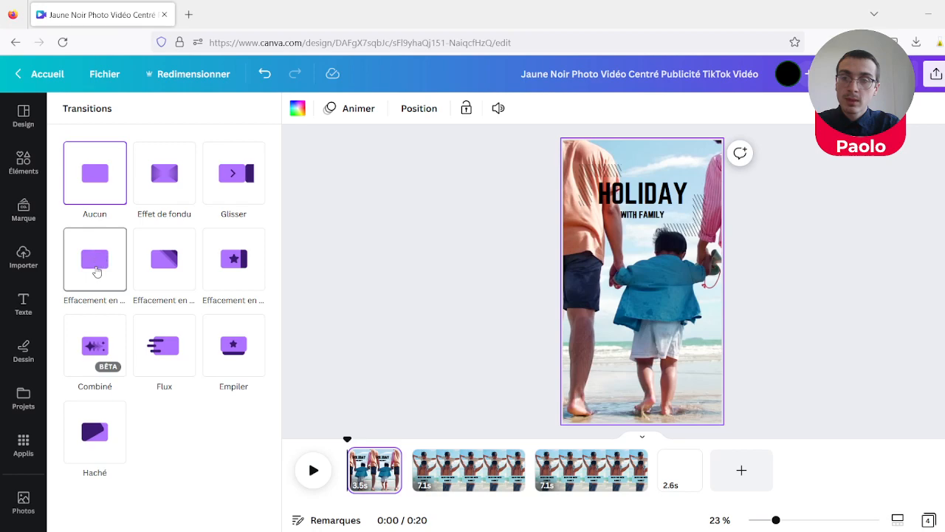
{"action": "left_click", "coordinate": [96, 272]}
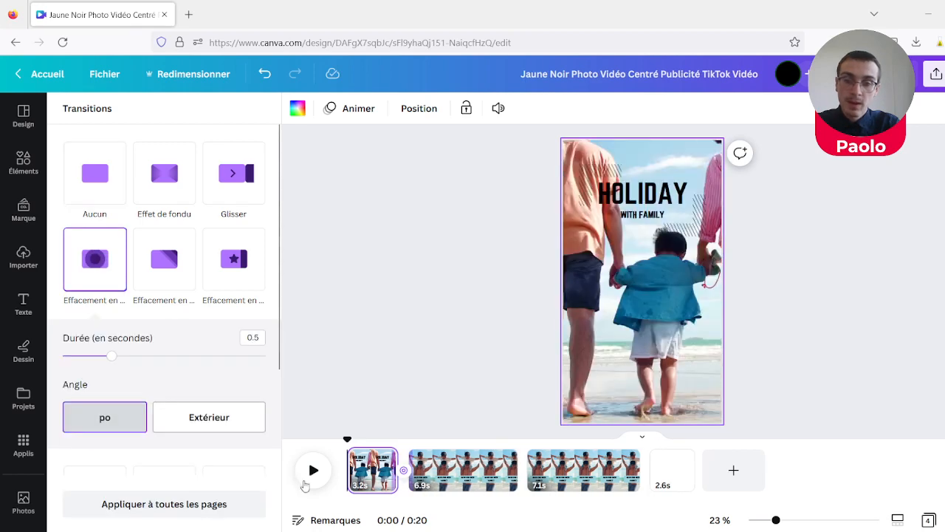
{"action": "left_click", "coordinate": [313, 472]}
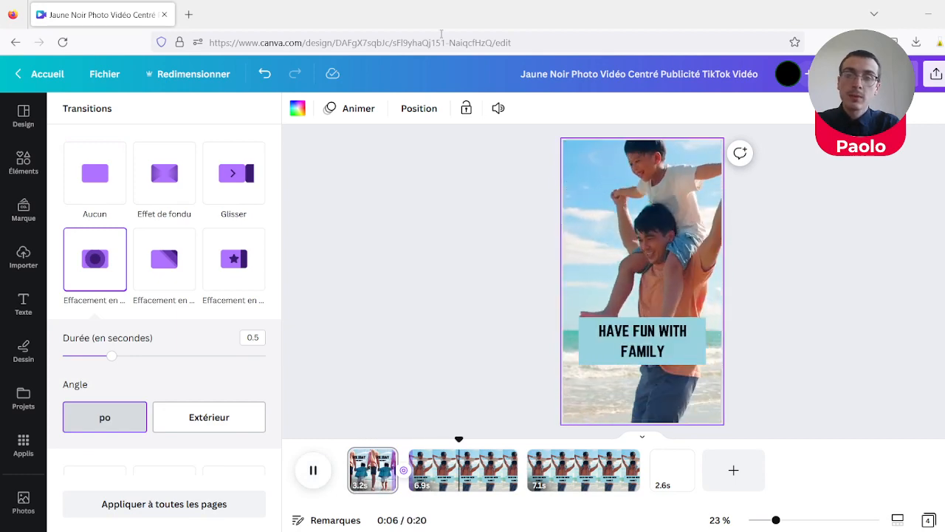
{"action": "left_click", "coordinate": [161, 181]}
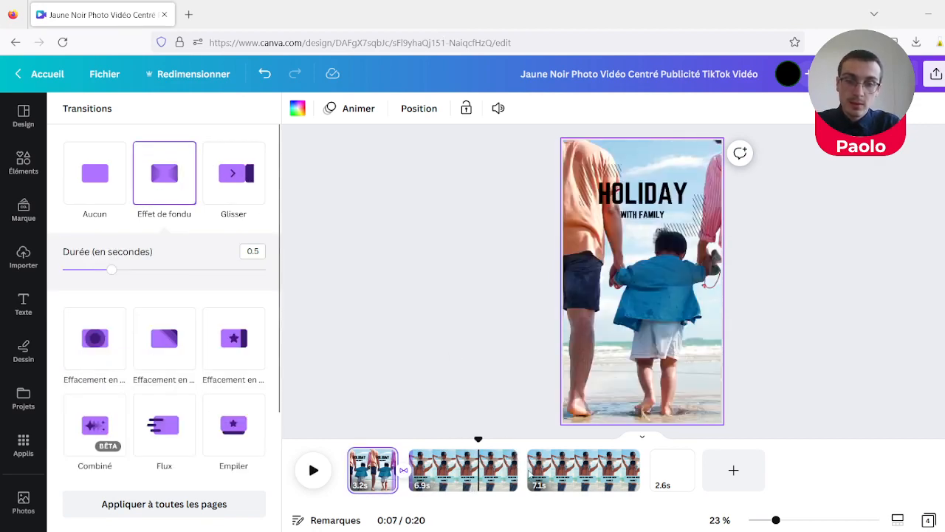
Delete the duplicated "HAVE FUN WITH FAMILY" page and the blank page after it
{"action": "left_click", "coordinate": [557, 476]}
{"action": "key", "text": "Delete"}
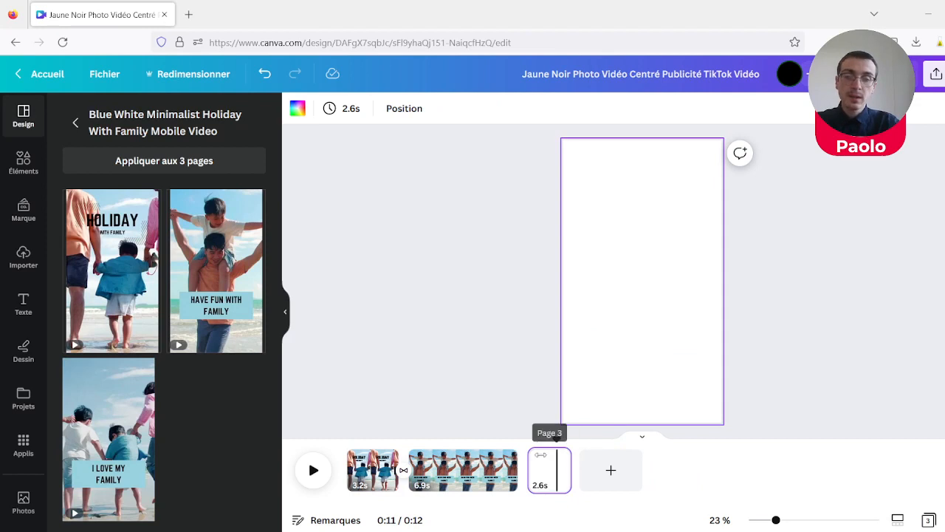
{"action": "key", "text": "Delete"}
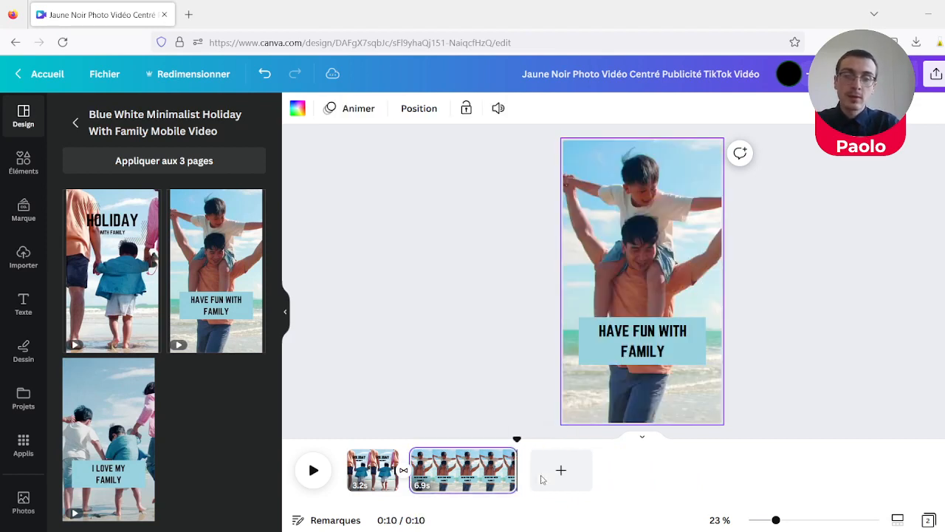
Play the two-page video from the start to check the fade transition, stopping on the second page
{"action": "left_click", "coordinate": [350, 433]}
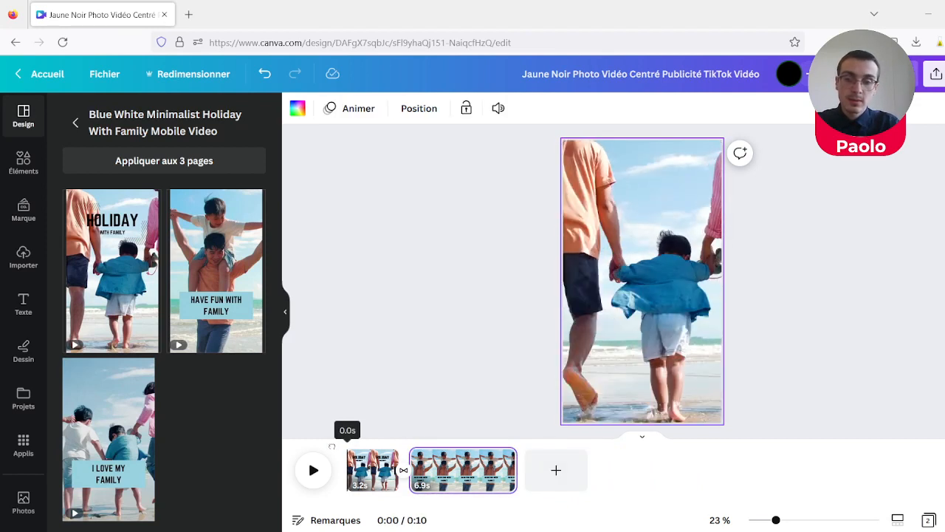
{"action": "left_click", "coordinate": [310, 473]}
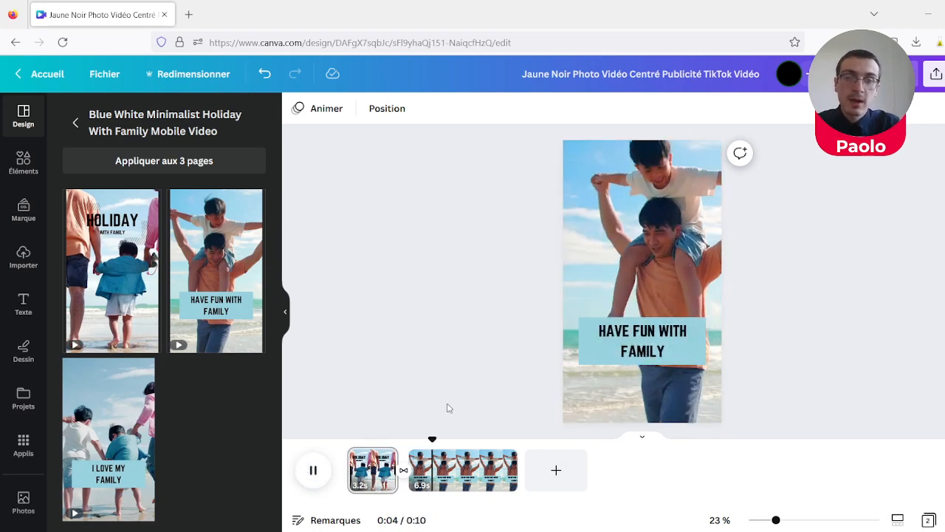
{"action": "left_click", "coordinate": [313, 470]}
Replace the "HAVE FUN WITH FAMILY" text on the second page with "VACANCES 06-06-2030"
{"action": "left_click", "coordinate": [643, 342]}
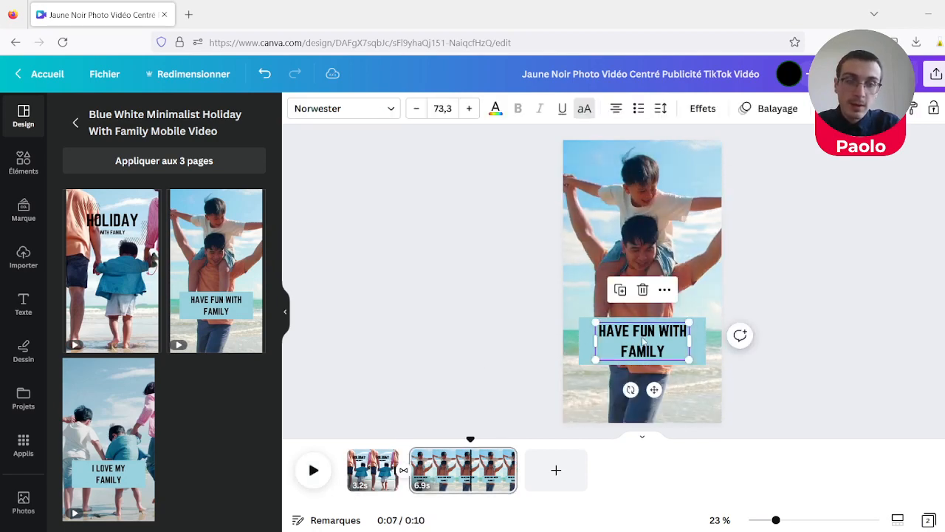
{"action": "left_click", "coordinate": [644, 343]}
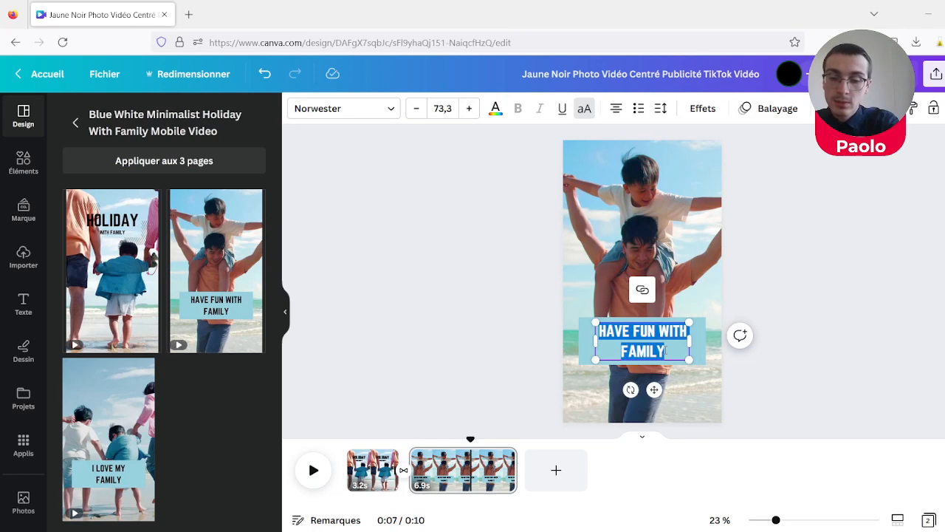
{"action": "type", "text": "SÉJOUR"}
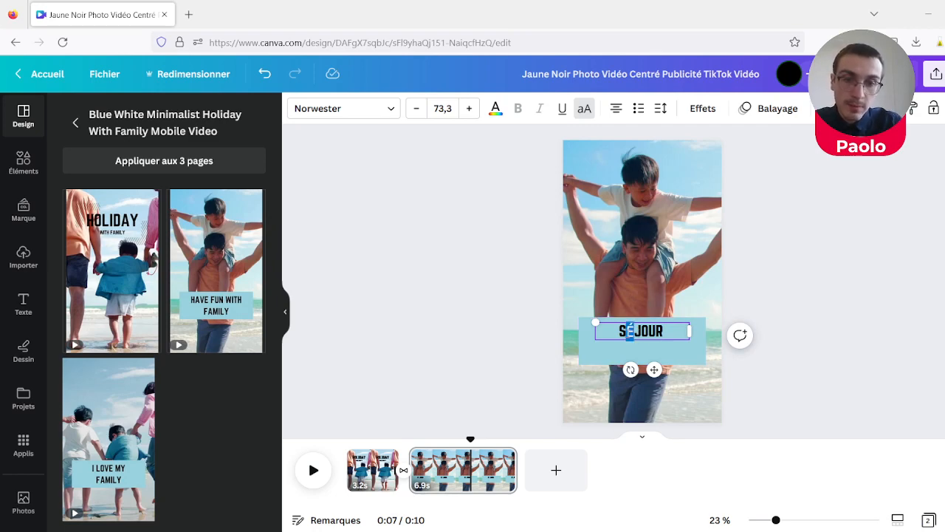
{"action": "key", "text": "BackSpace"}
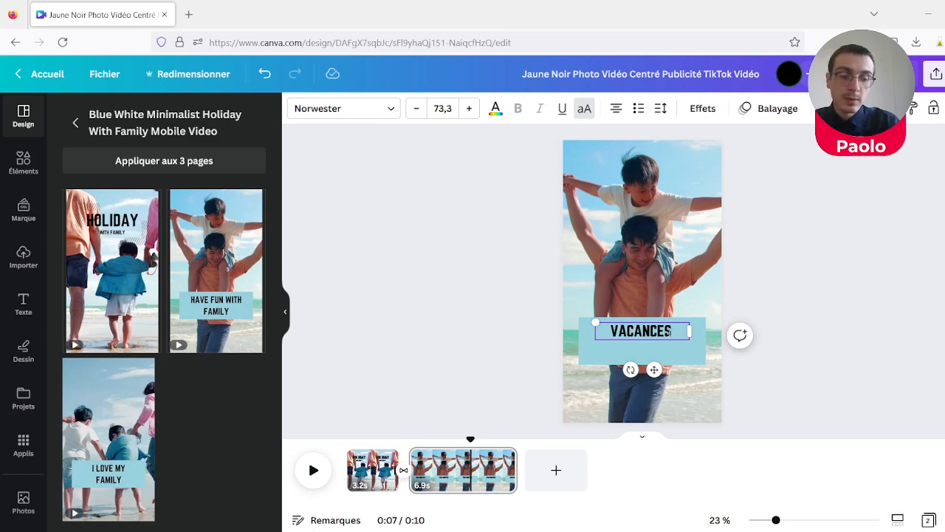
{"action": "type", "text": "06-"}
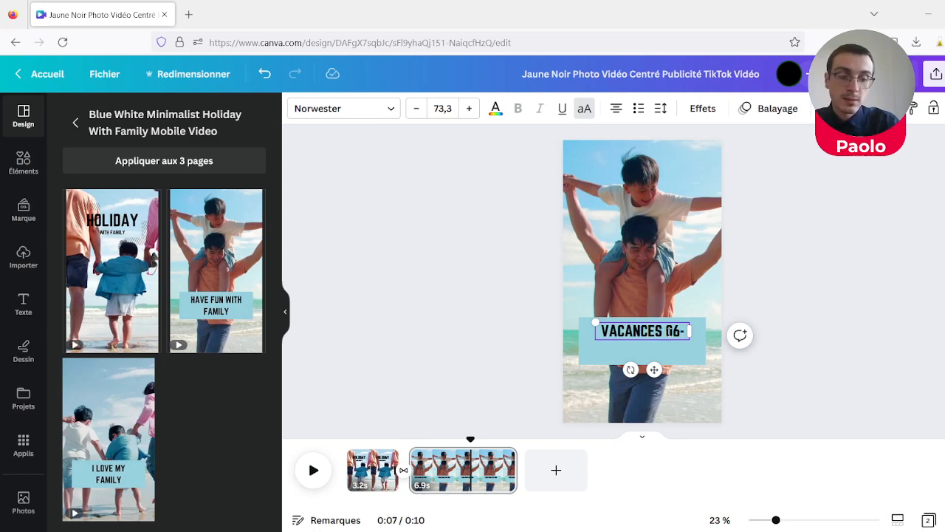
{"action": "type", "text": "06"}
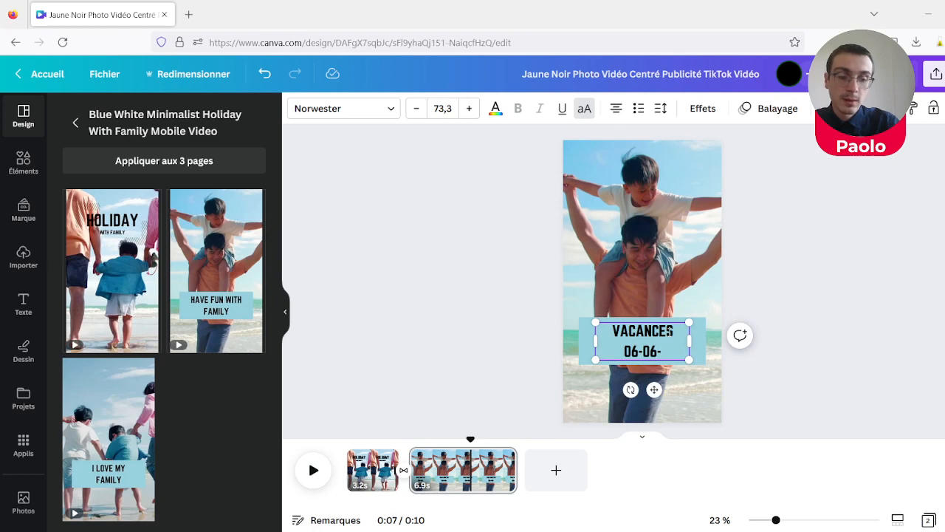
{"action": "type", "text": "-2030"}
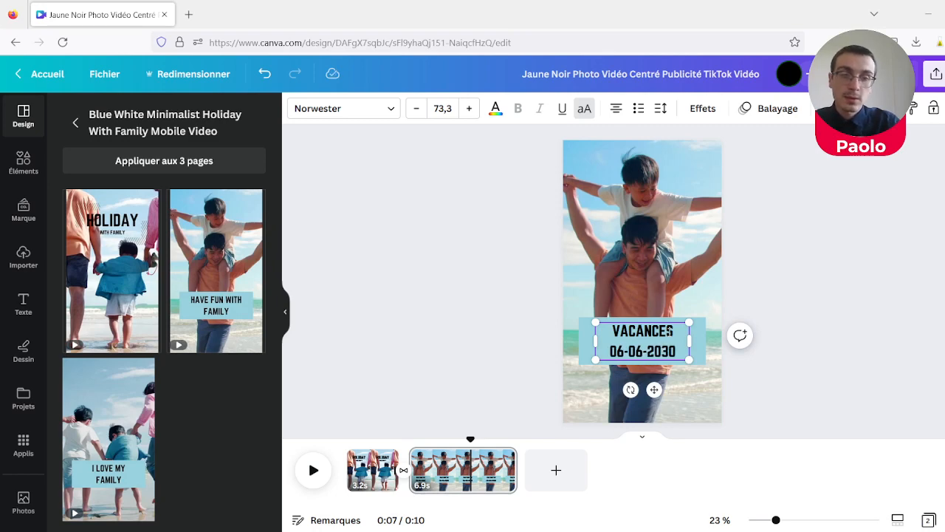
{"action": "left_click", "coordinate": [753, 285]}
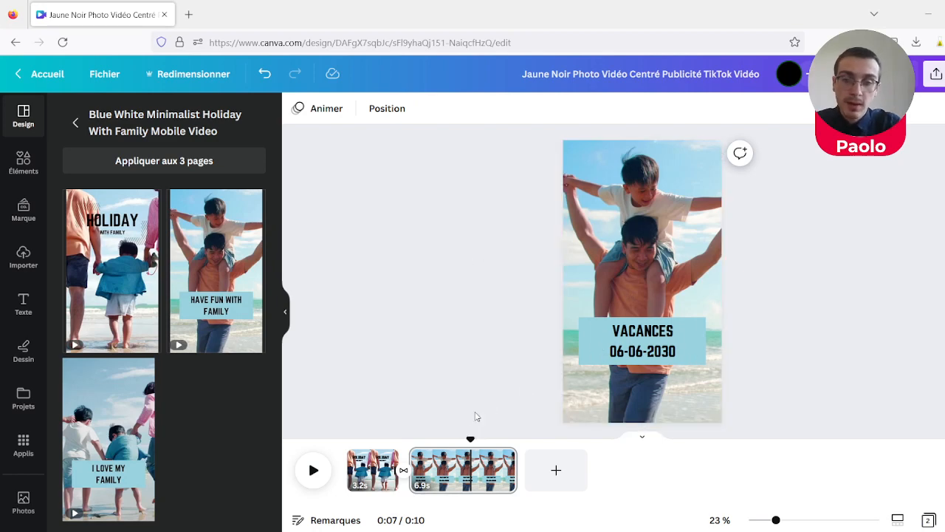
Play the video from the start to check the edited text on the second page, and pause it there
{"action": "left_click_drag", "start_coordinate": [471, 438], "coordinate": [312, 443]}
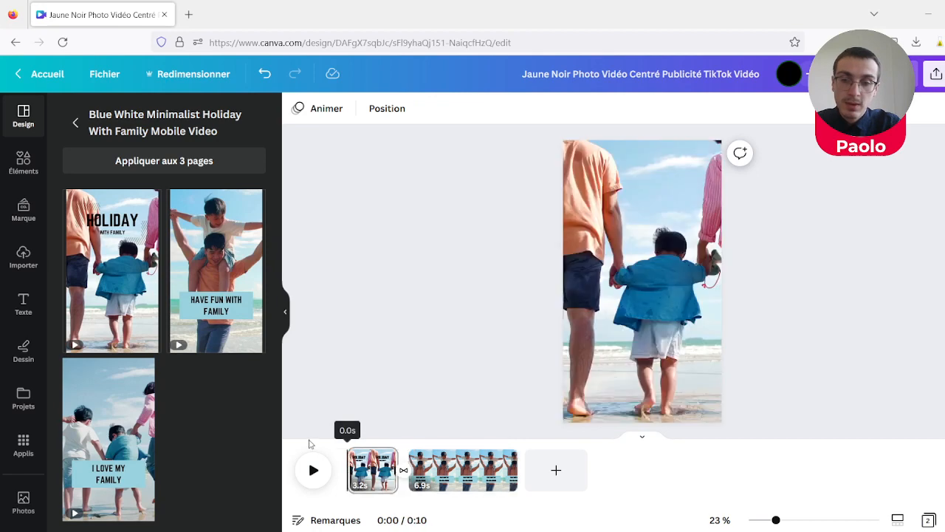
{"action": "left_click", "coordinate": [313, 470]}
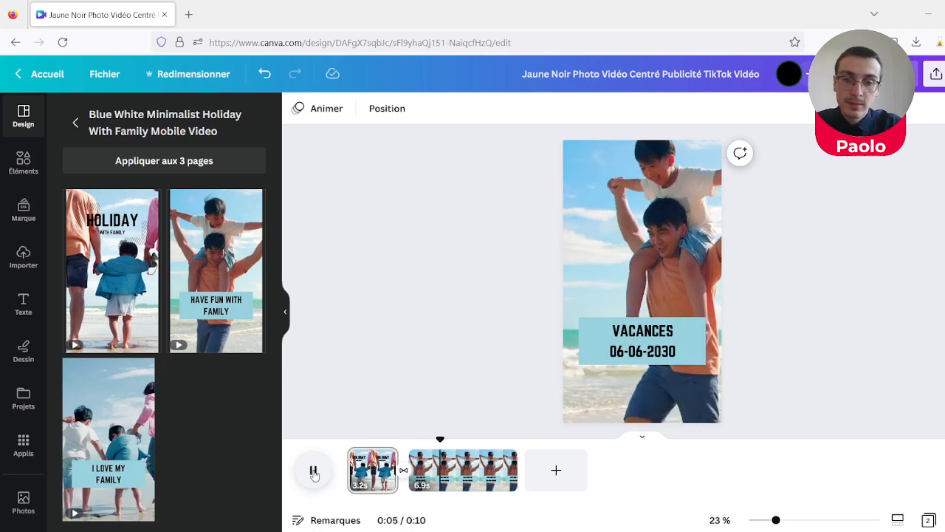
{"action": "left_click", "coordinate": [313, 469]}
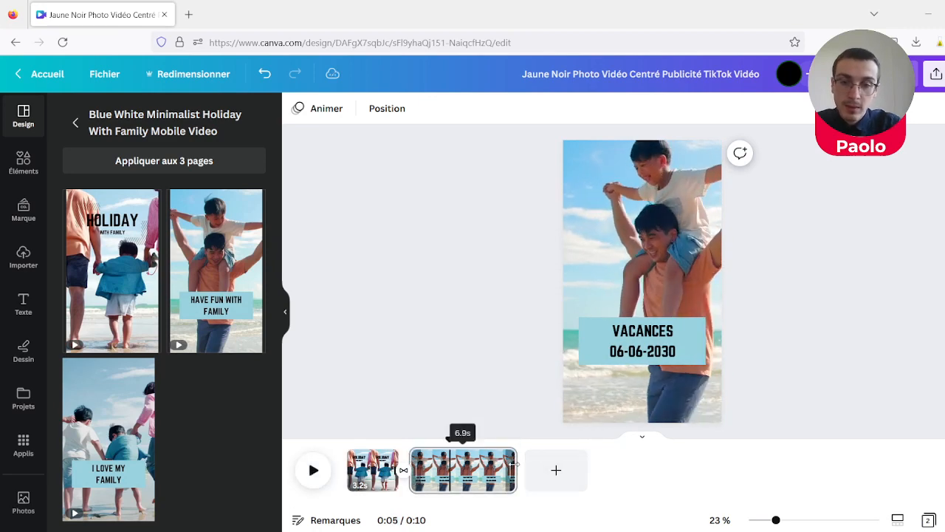
Shorten the second page's duration to 2.6 s and add a blank third page after it
{"action": "left_click_drag", "start_coordinate": [517, 469], "coordinate": [451, 465]}
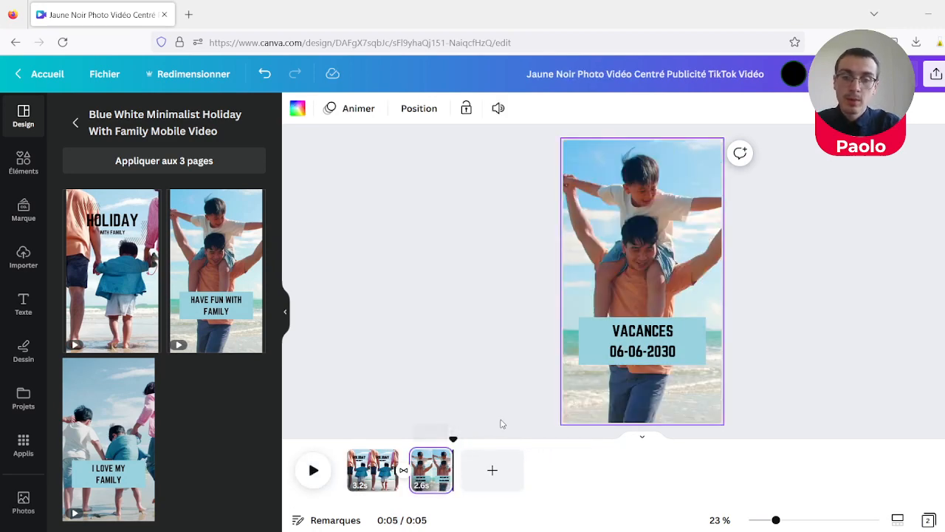
{"action": "left_click", "coordinate": [492, 470]}
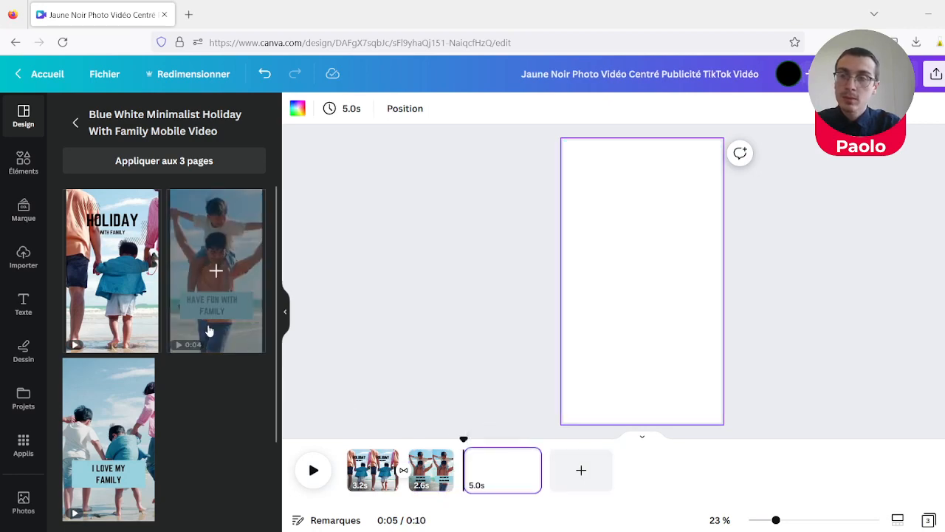
With the second page selected, search the elements for "etoiles" and show all graphic results
{"action": "left_click", "coordinate": [29, 170]}
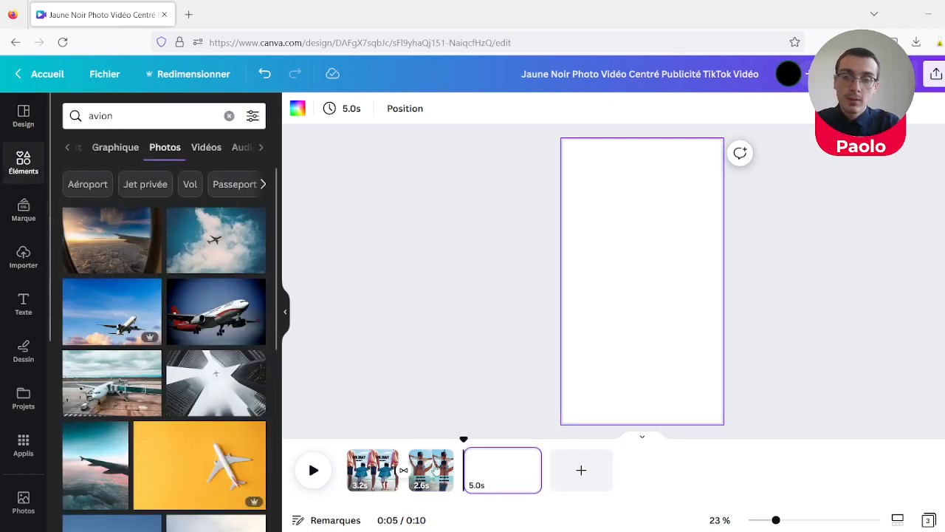
{"action": "left_click", "coordinate": [436, 468]}
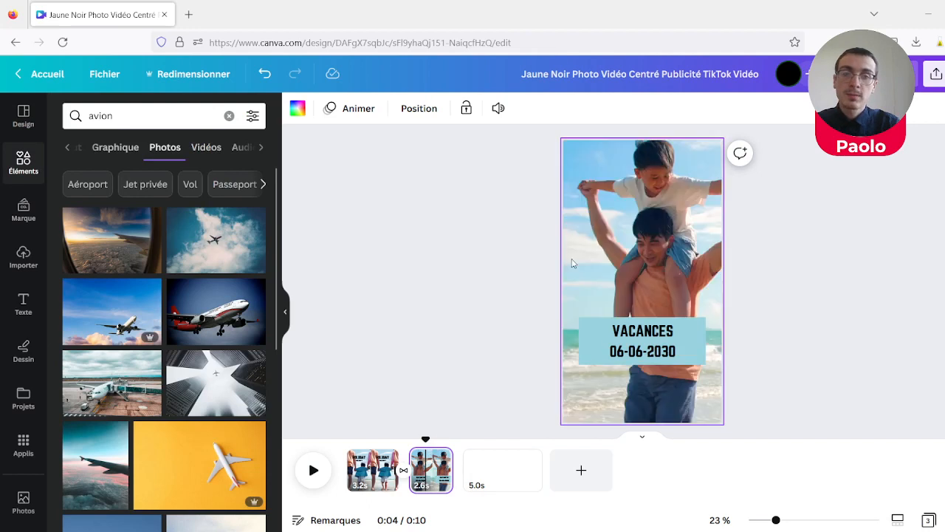
{"action": "left_click", "coordinate": [118, 147]}
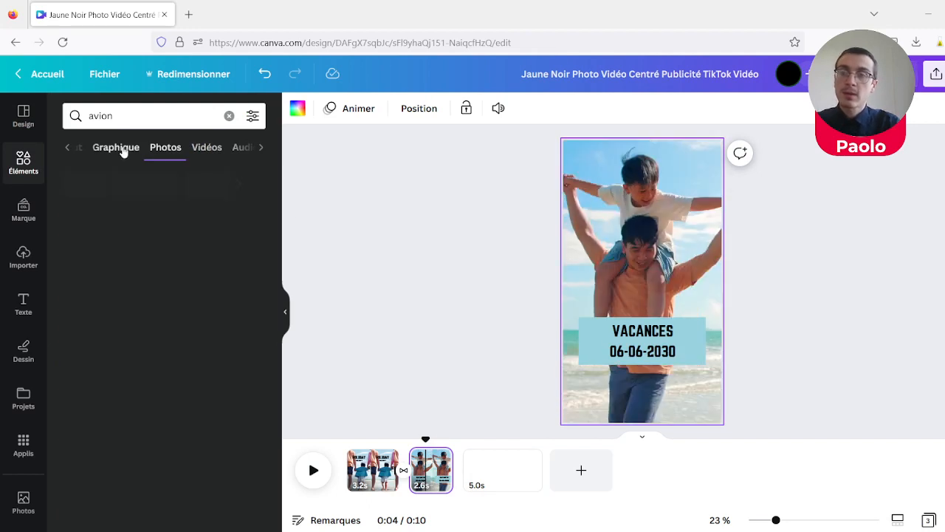
{"action": "left_click", "coordinate": [229, 116]}
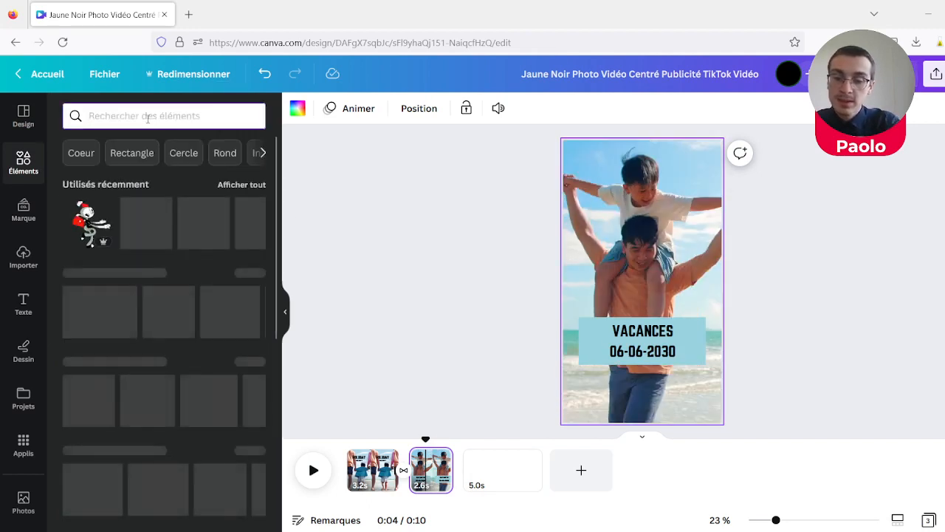
{"action": "type", "text": "etoiles"}
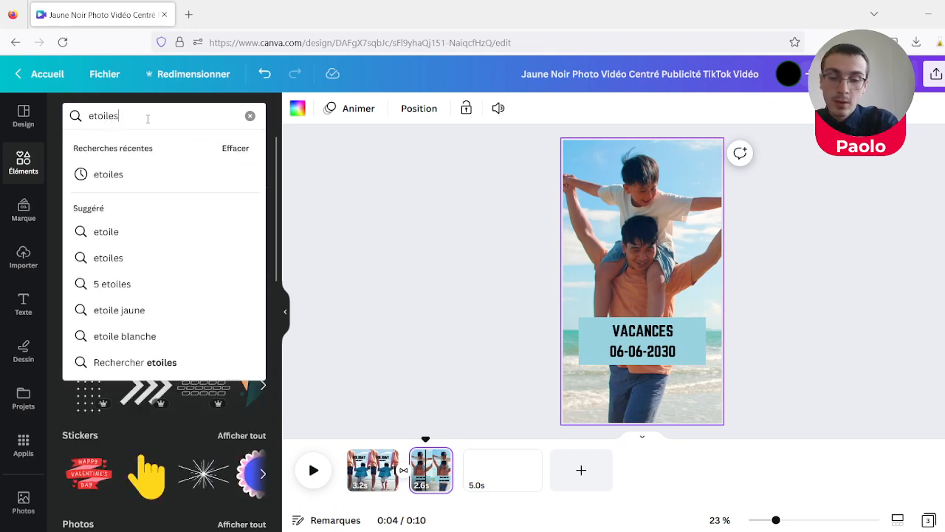
{"action": "key", "text": "Return"}
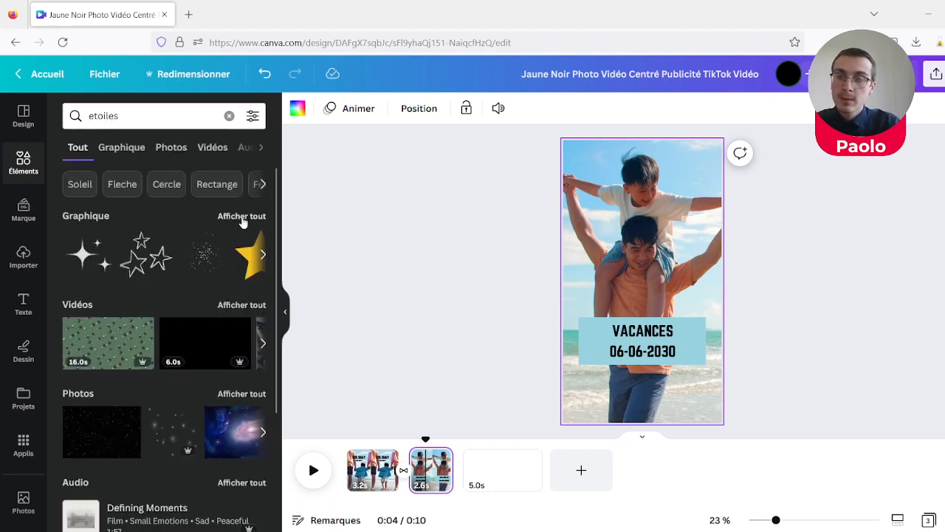
{"action": "left_click", "coordinate": [243, 218]}
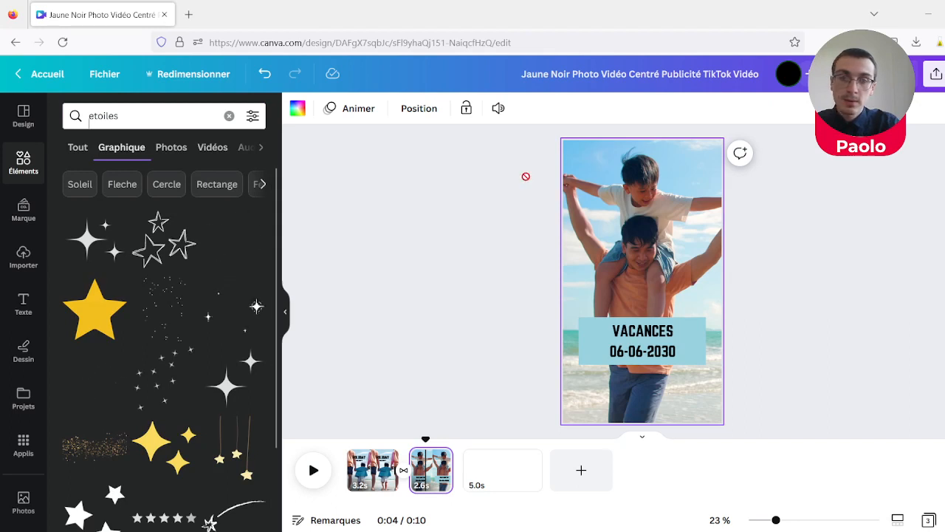
Place an animated golden star-sparkle graphic on the second page, enlarge it and position it over the father and child
{"action": "left_click_drag", "start_coordinate": [628, 190], "coordinate": [630, 190]}
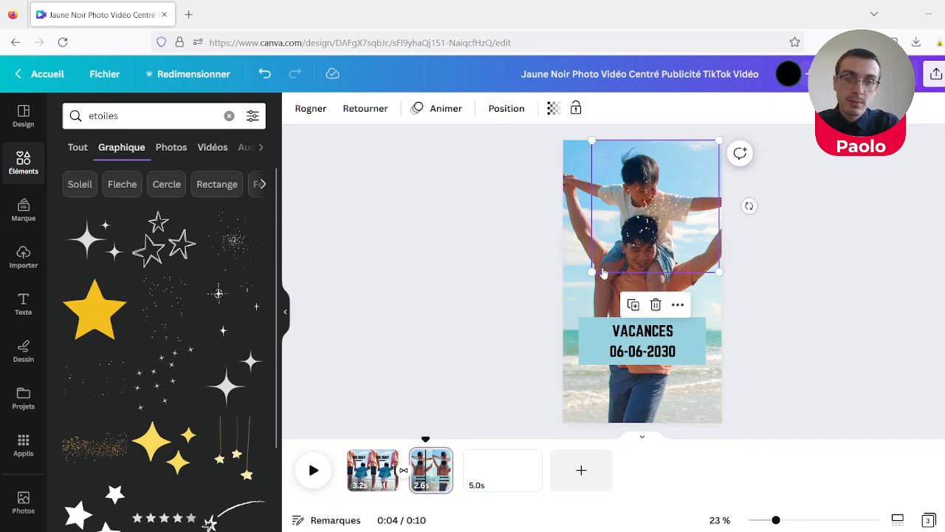
{"action": "left_click_drag", "start_coordinate": [595, 267], "coordinate": [521, 346]}
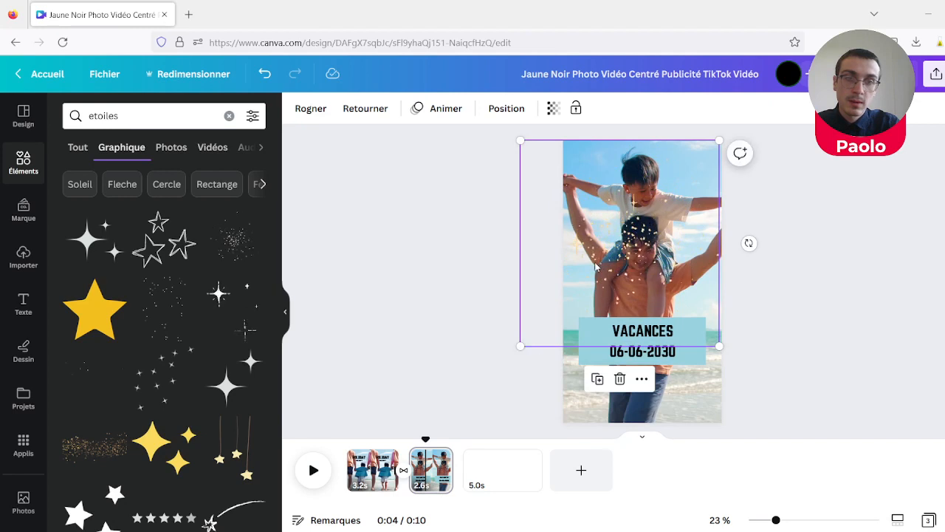
{"action": "left_click_drag", "start_coordinate": [599, 259], "coordinate": [624, 243]}
{"action": "left_click", "coordinate": [778, 217]}
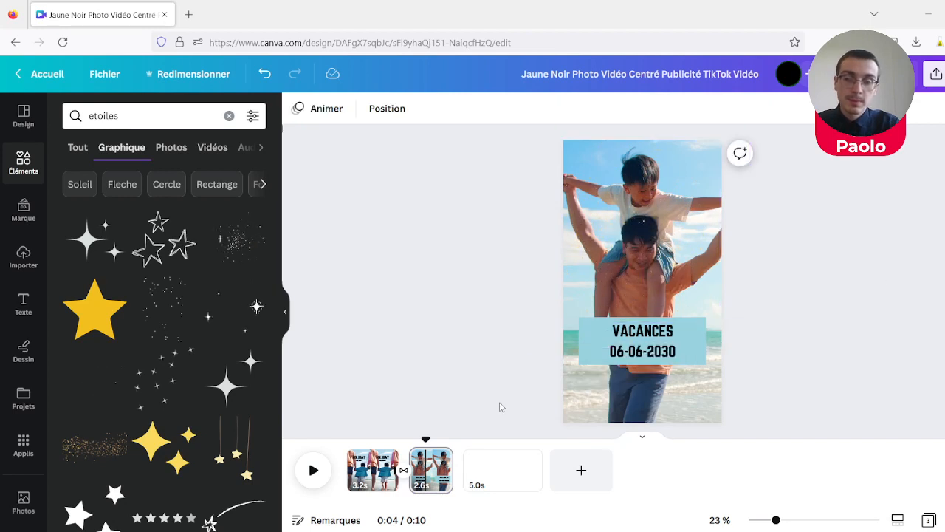
Play the video from the start to preview the star graphic on the second page
{"action": "left_click_drag", "start_coordinate": [425, 439], "coordinate": [347, 438]}
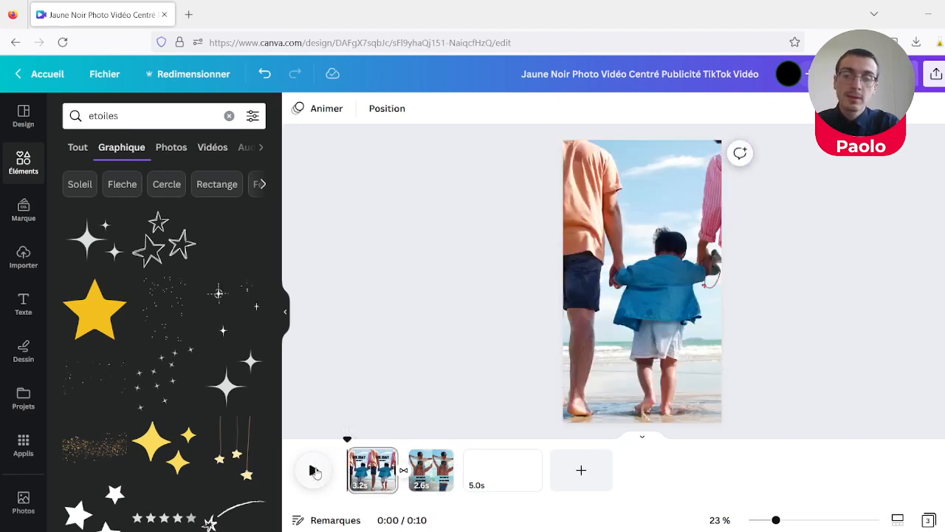
{"action": "left_click", "coordinate": [315, 471]}
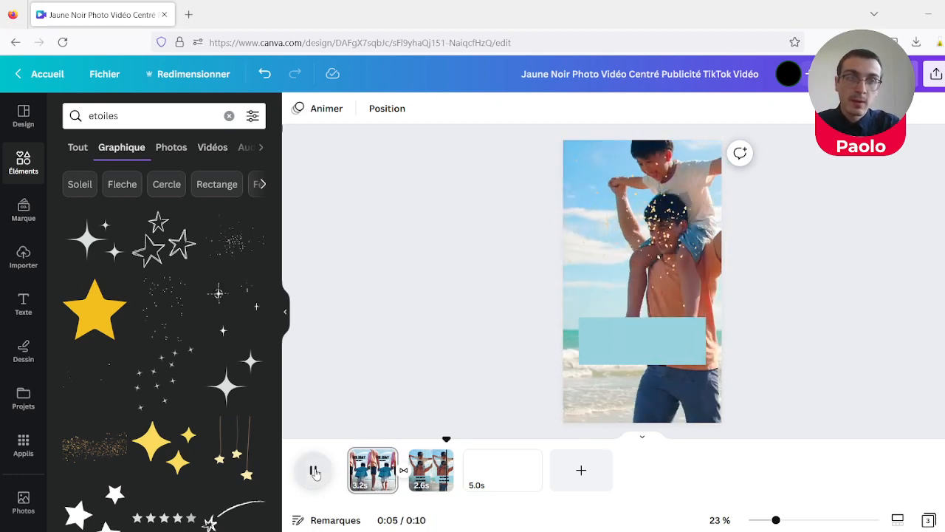
Stop the playback, watch the video in the full-size preview and return to the editor
{"action": "left_click", "coordinate": [313, 472]}
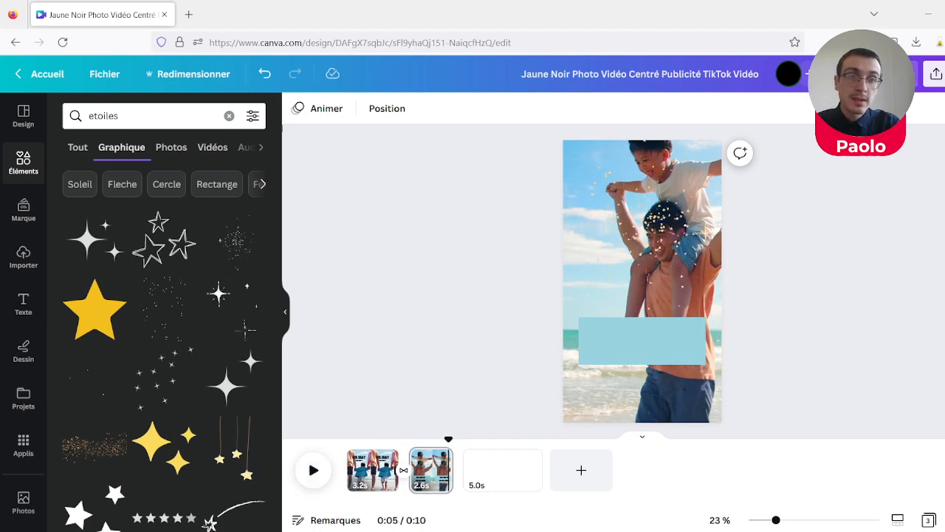
{"action": "left_click", "coordinate": [888, 74]}
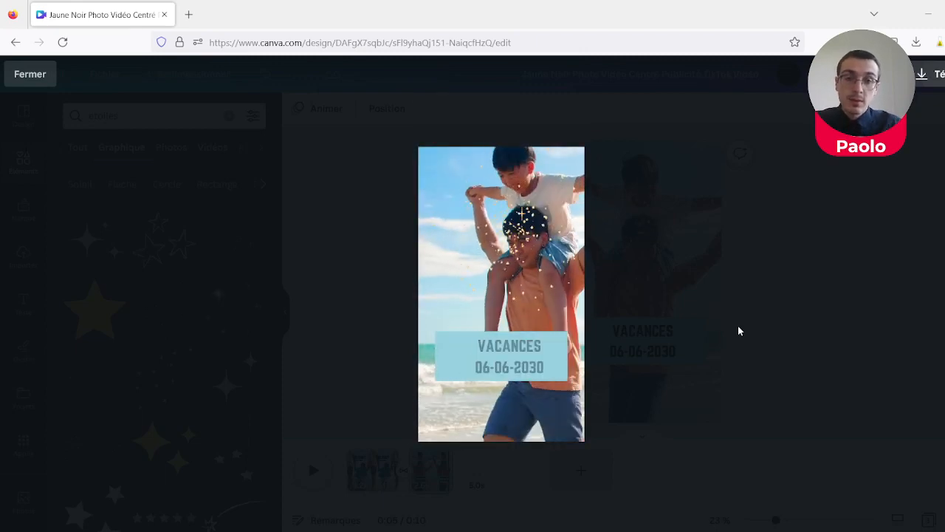
{"action": "left_click", "coordinate": [798, 339]}
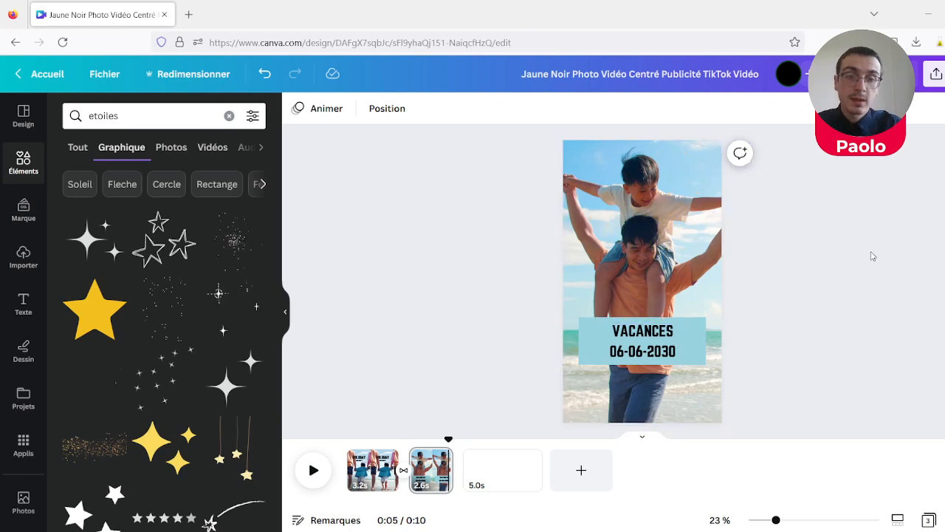
Delete the blank third page from the video
{"action": "left_click", "coordinate": [515, 470]}
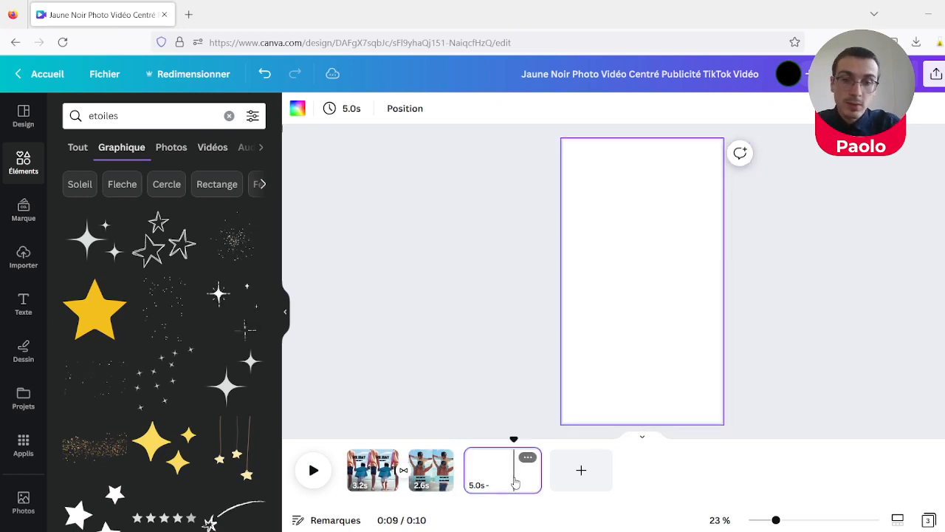
{"action": "key", "text": "Delete"}
{"action": "left_click", "coordinate": [903, 343]}
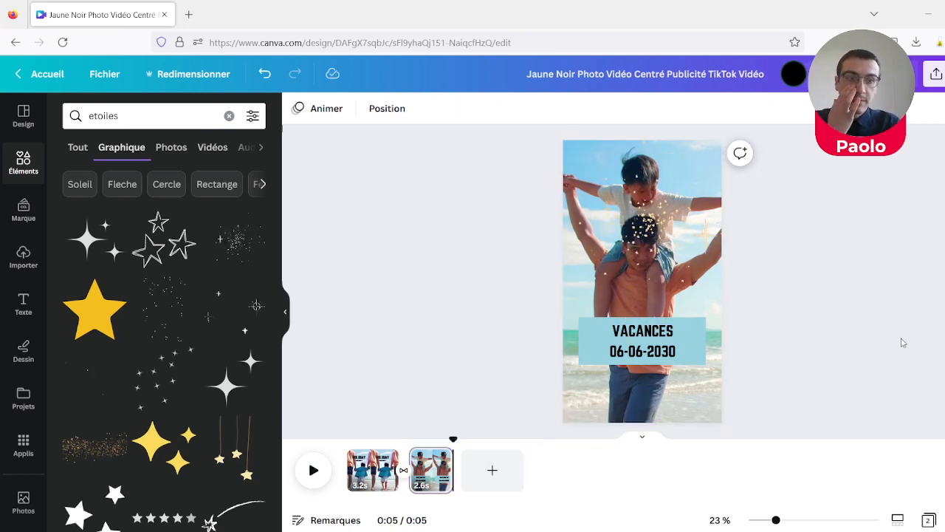
Open the design's download settings and select MP4 video as the file type
{"action": "left_click", "coordinate": [936, 73]}
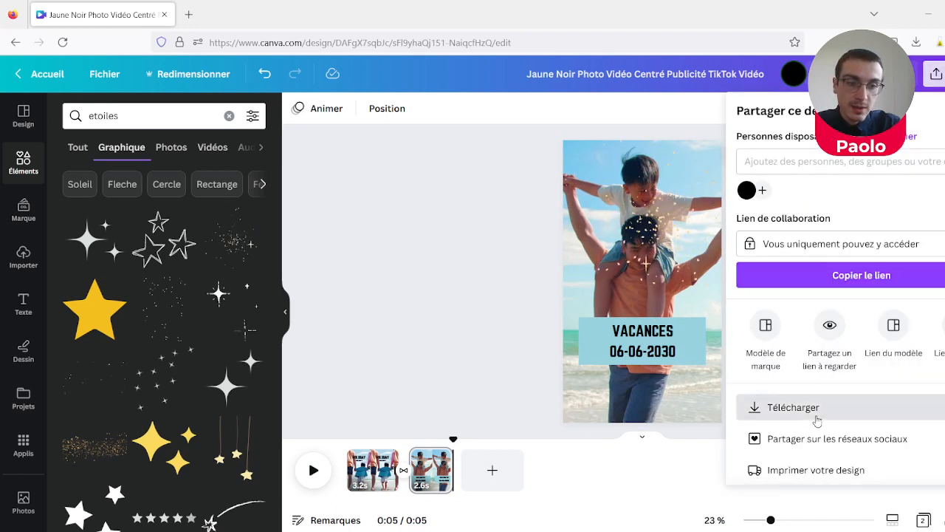
{"action": "left_click", "coordinate": [794, 408]}
{"action": "left_click", "coordinate": [926, 173]}
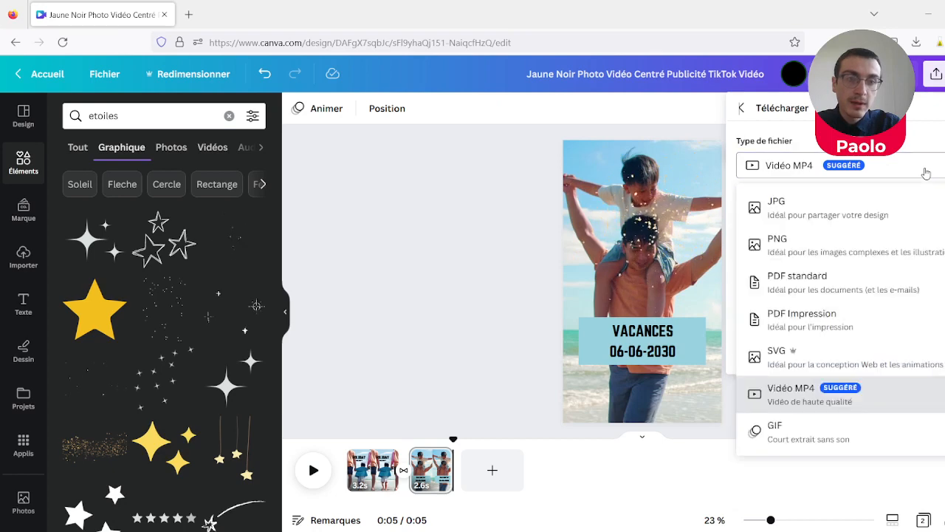
{"action": "left_click", "coordinate": [870, 395]}
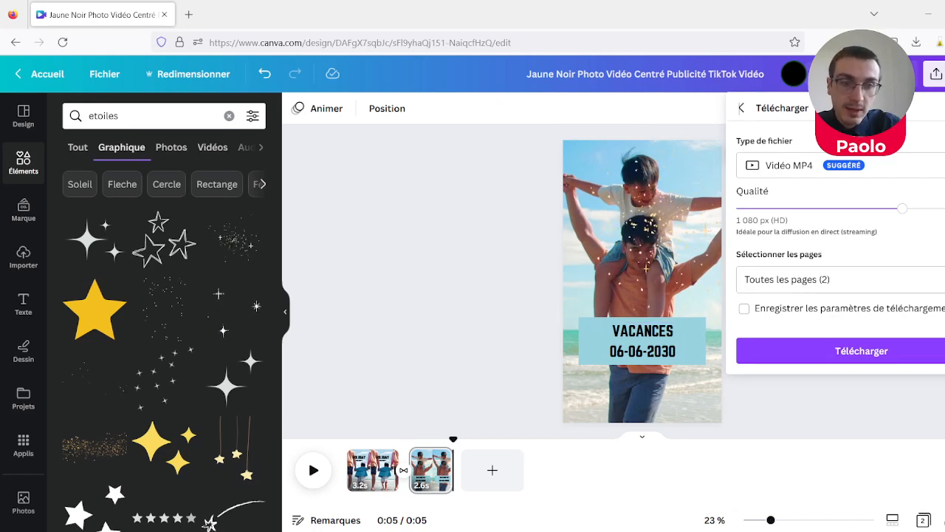
Look at the GIF download settings and set the file type back to MP4 video
{"action": "left_click", "coordinate": [842, 165]}
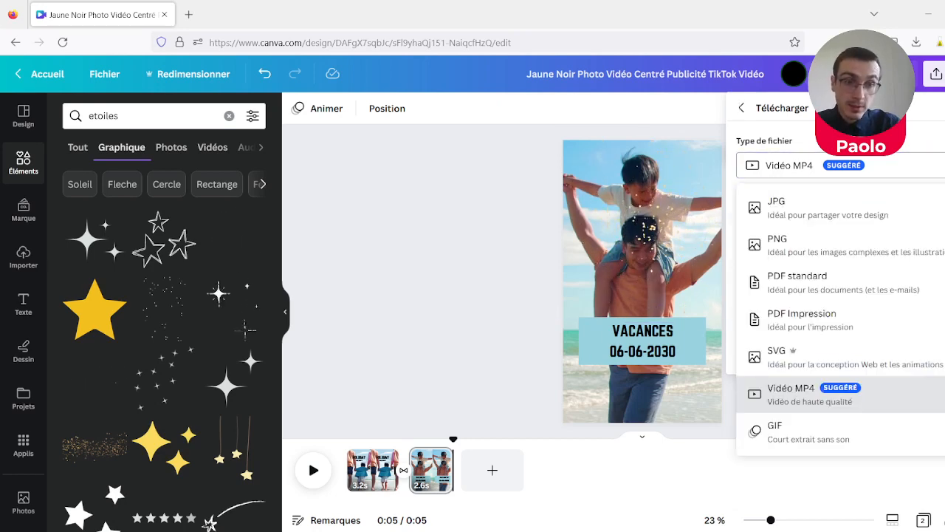
{"action": "left_click", "coordinate": [857, 432]}
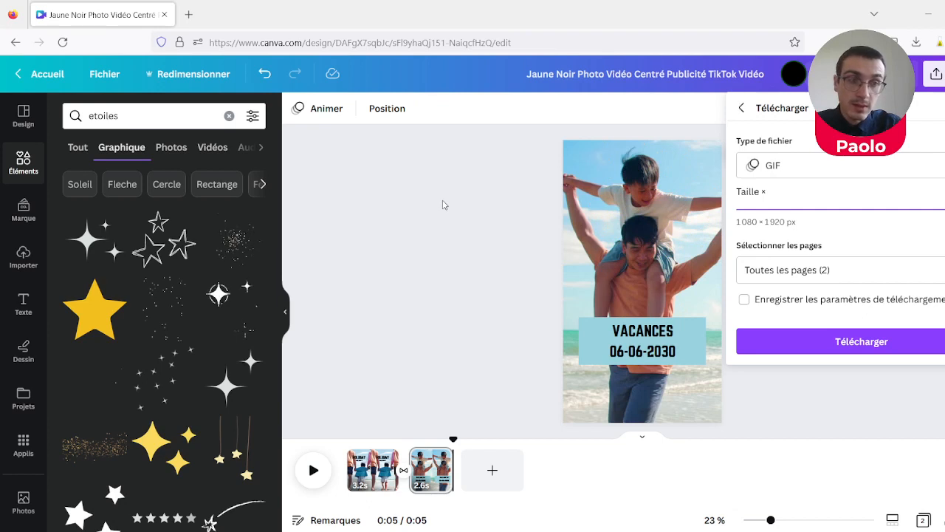
{"action": "left_click", "coordinate": [902, 165]}
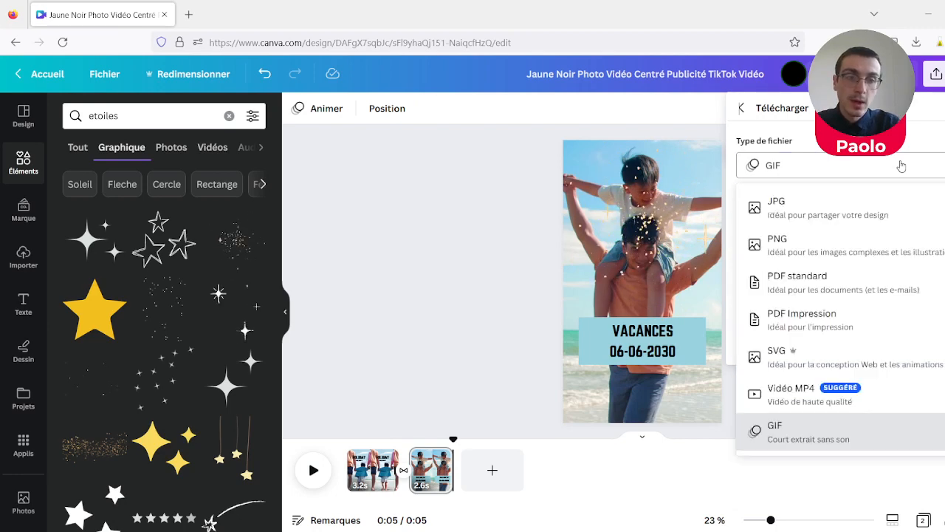
{"action": "left_click", "coordinate": [847, 402]}
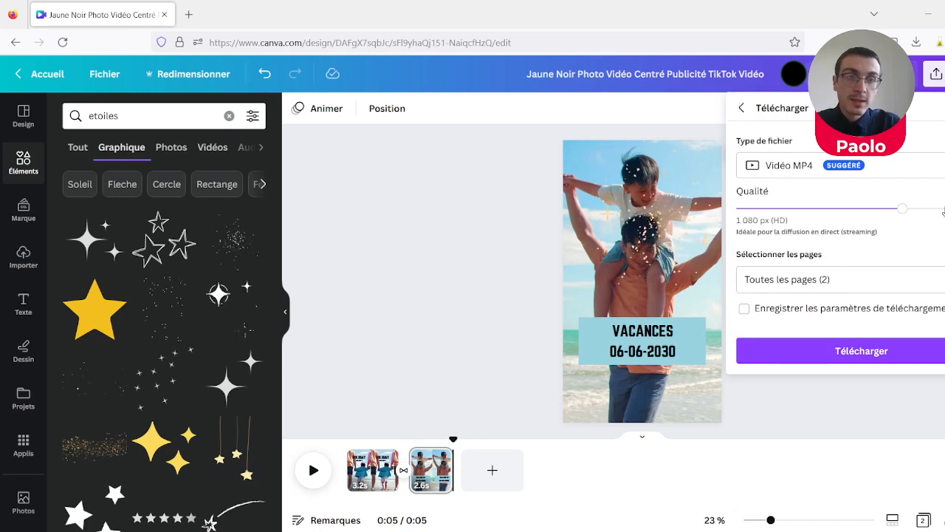
View the JPG download settings and close the download options without downloading
{"action": "left_click", "coordinate": [938, 173]}
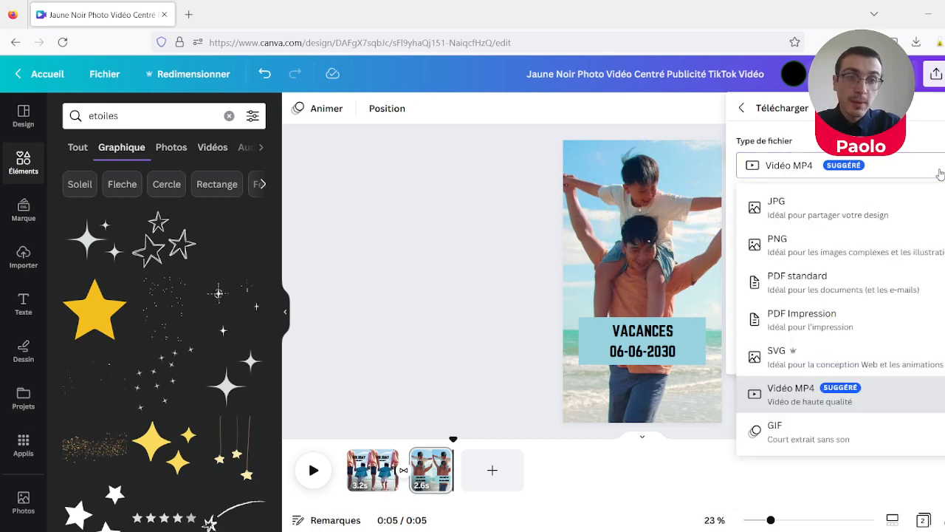
{"action": "left_click", "coordinate": [902, 213]}
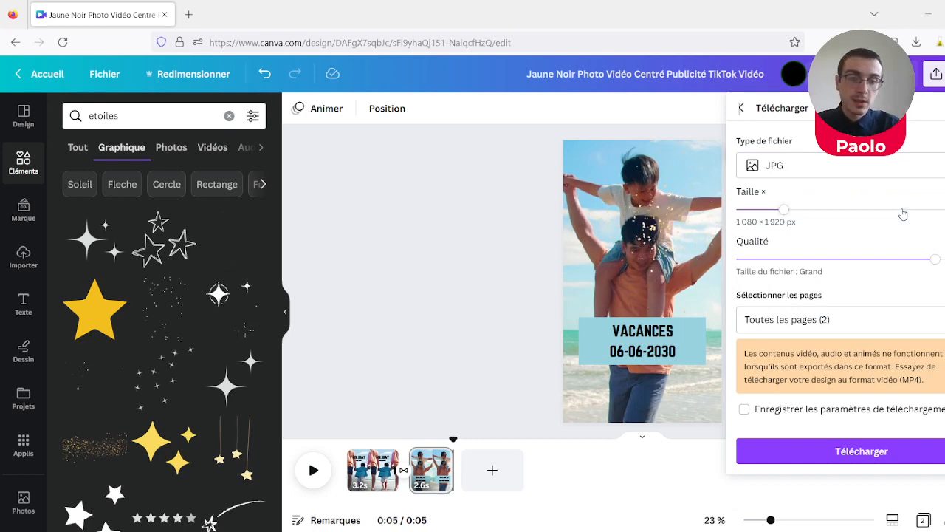
{"action": "left_click", "coordinate": [515, 204]}
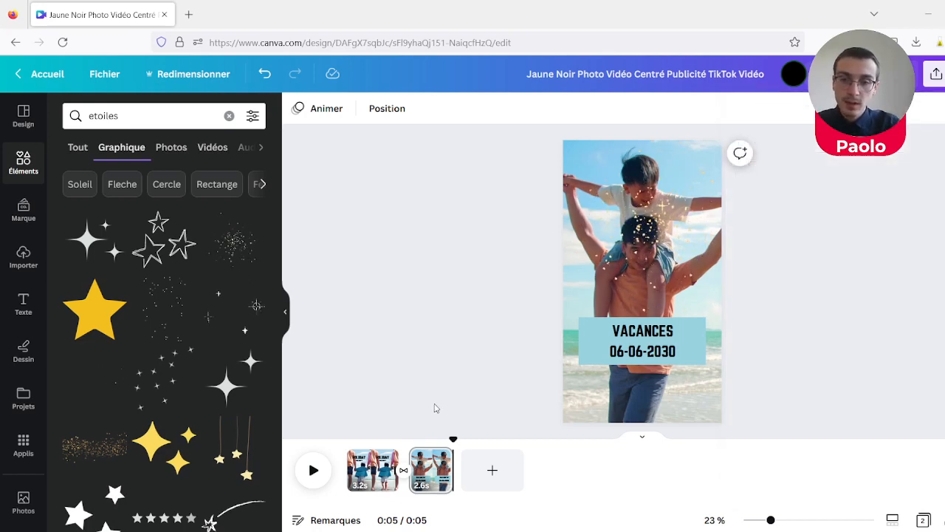
Move the playhead to the start of the video and set the timeline zoom to 57 %
{"action": "left_click_drag", "start_coordinate": [452, 440], "coordinate": [341, 445]}
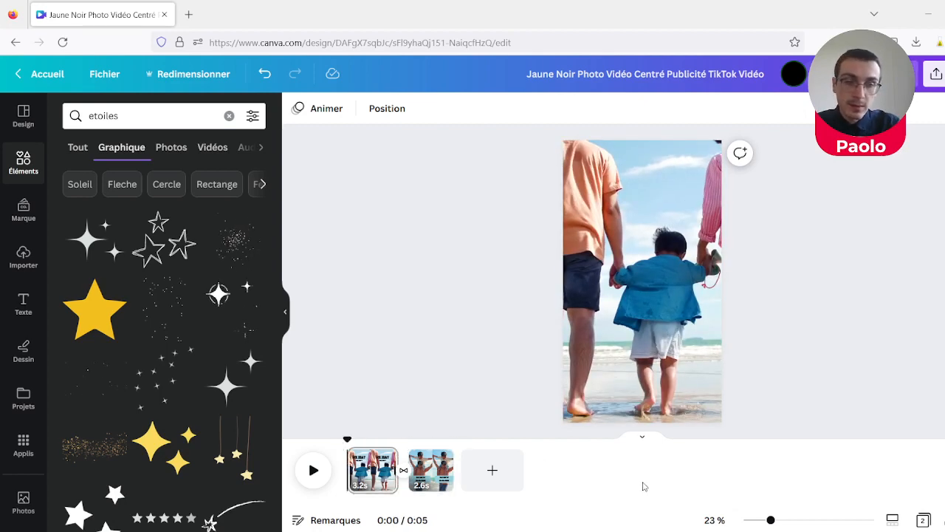
{"action": "left_click", "coordinate": [892, 520]}
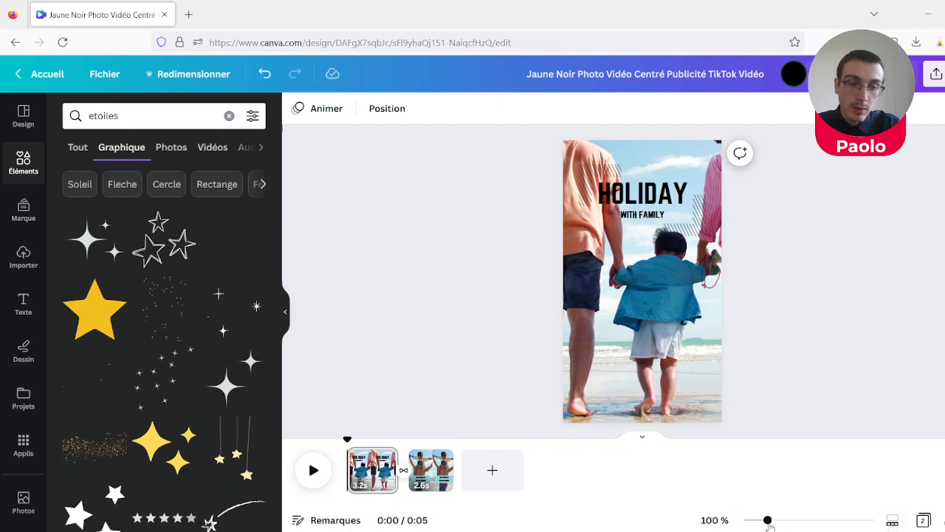
{"action": "mouse_move", "coordinate": [769, 521]}
{"action": "left_mouse_down"}
{"action": "mouse_move", "coordinate": [820, 523]}
{"action": "mouse_move", "coordinate": [758, 521]}
{"action": "left_mouse_up"}
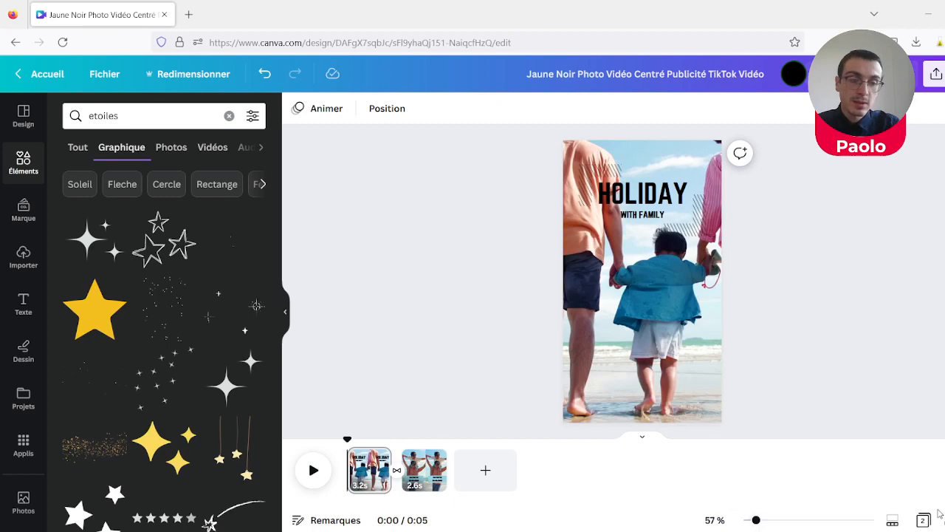
Set the page zoom to 25 % and the timeline zoom to 90 %
{"action": "left_click", "coordinate": [893, 522]}
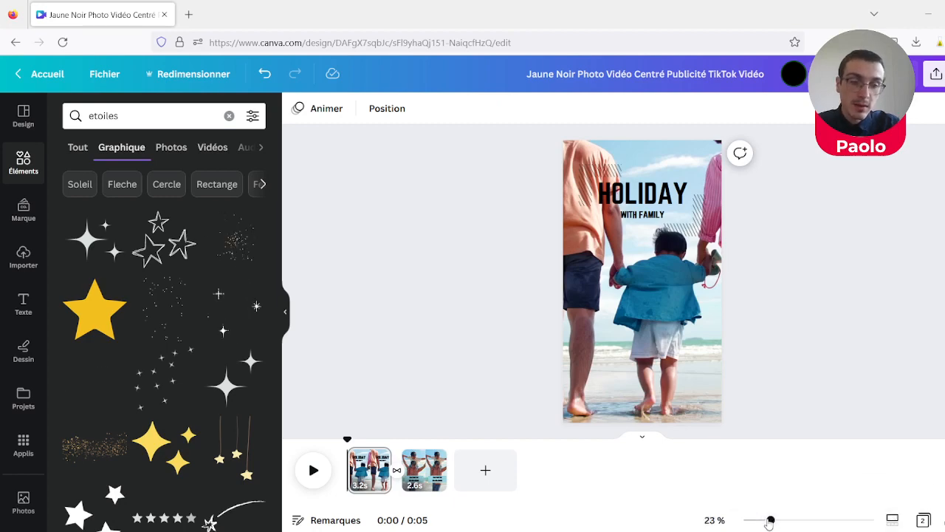
{"action": "mouse_move", "coordinate": [771, 521]}
{"action": "left_mouse_down"}
{"action": "mouse_move", "coordinate": [808, 520]}
{"action": "mouse_move", "coordinate": [754, 520]}
{"action": "mouse_move", "coordinate": [785, 519]}
{"action": "mouse_move", "coordinate": [774, 519]}
{"action": "left_mouse_up"}
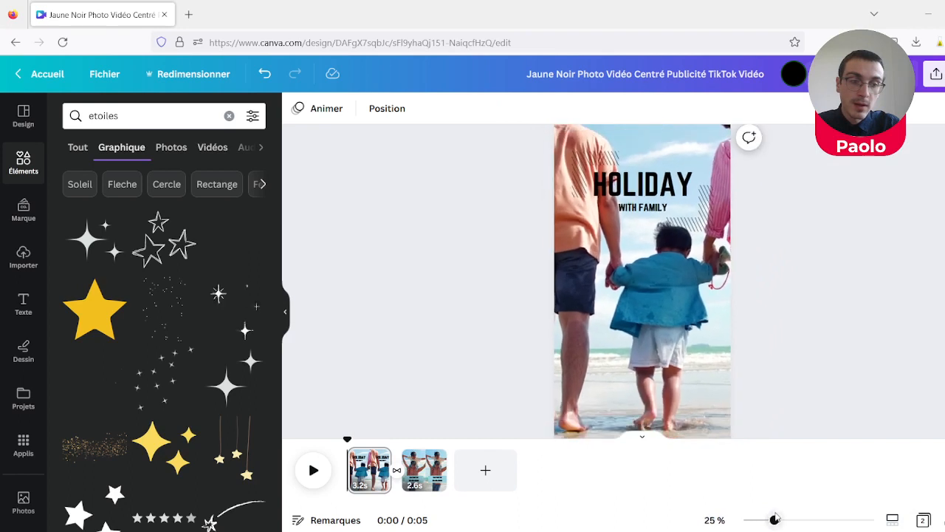
{"action": "left_click", "coordinate": [893, 521]}
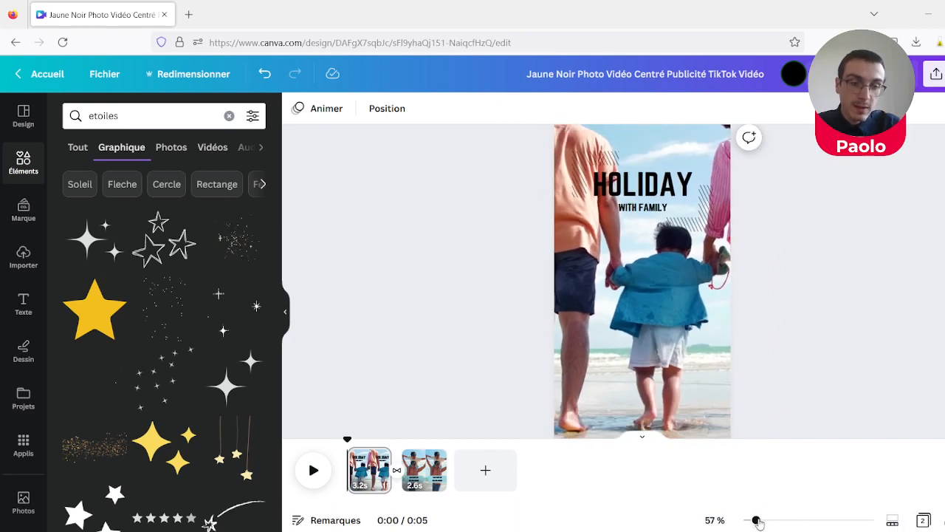
{"action": "mouse_move", "coordinate": [757, 520]}
{"action": "left_mouse_down"}
{"action": "mouse_move", "coordinate": [787, 520]}
{"action": "mouse_move", "coordinate": [754, 520]}
{"action": "mouse_move", "coordinate": [766, 521]}
{"action": "left_mouse_up"}
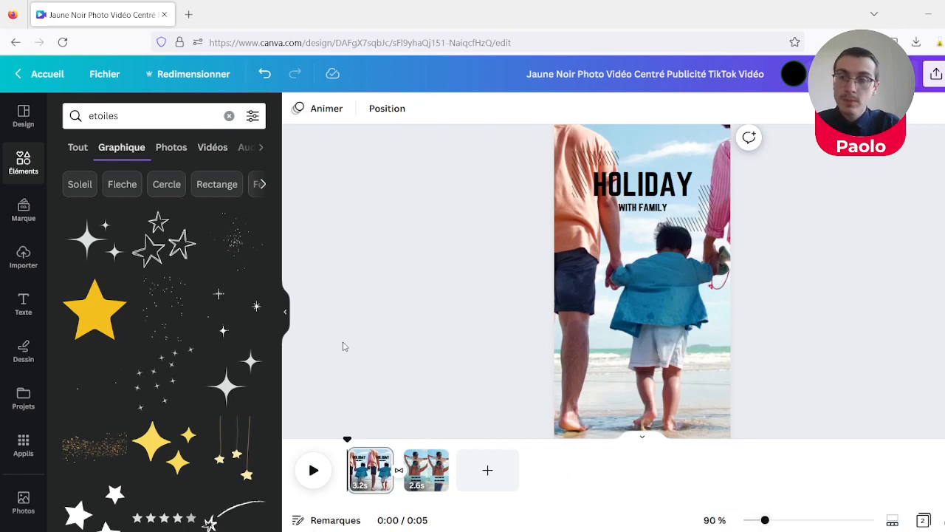
Browse the available Canva apps and open the YouTube app
{"action": "left_click_drag", "start_coordinate": [50, 266], "coordinate": [58, 403]}
{"action": "left_click", "coordinate": [24, 211]}
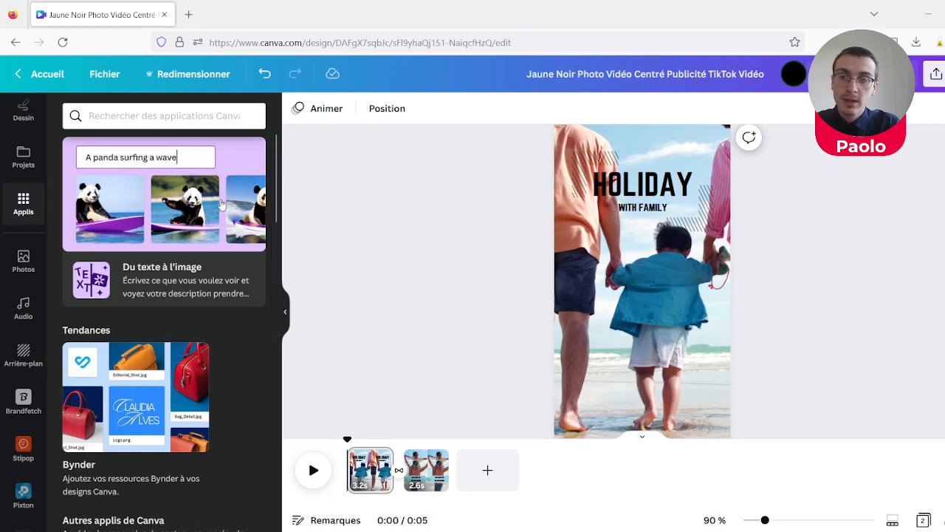
{"action": "scroll", "coordinate": [209, 375], "scroll_direction": "down", "scroll_amount": 10}
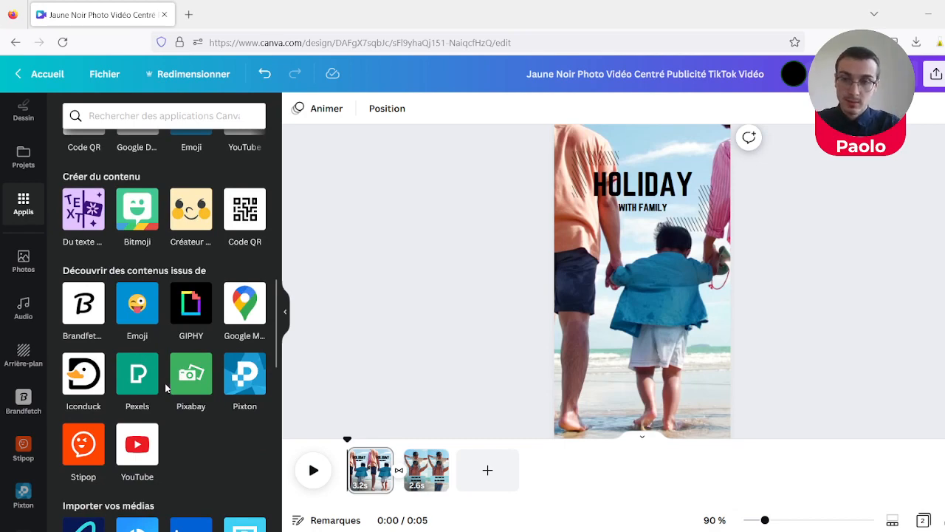
{"action": "left_click", "coordinate": [137, 445]}
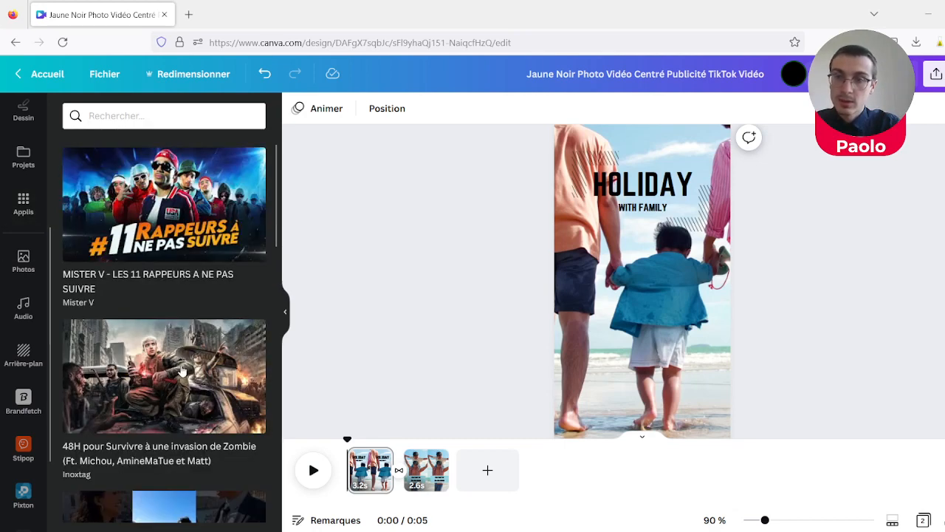
Look over the YouTube videos and return to the beginning of the apps list
{"action": "left_click_drag", "start_coordinate": [273, 225], "coordinate": [272, 189]}
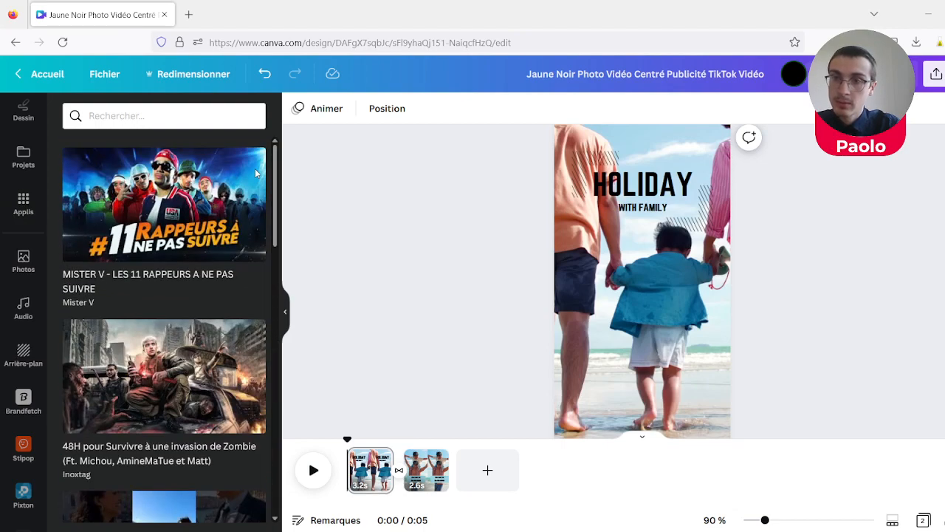
{"action": "left_click", "coordinate": [22, 208]}
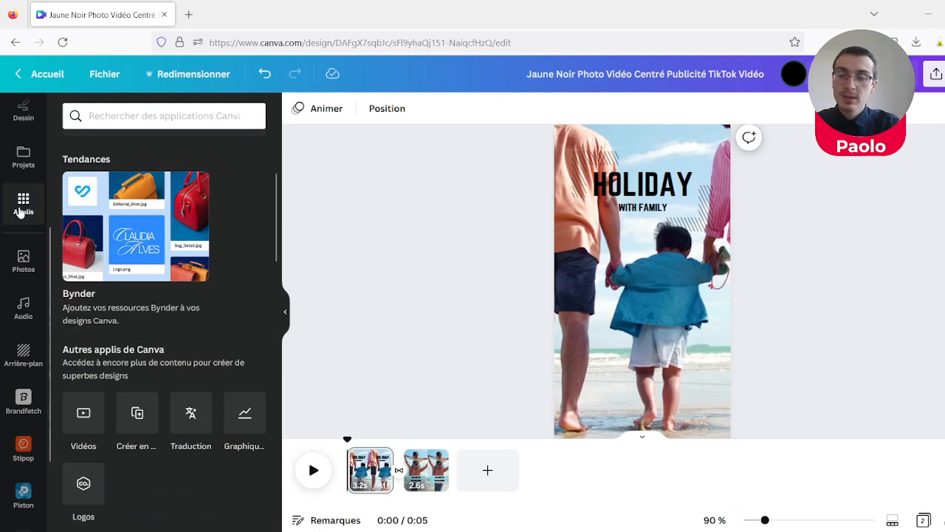
{"action": "left_click_drag", "start_coordinate": [276, 240], "coordinate": [275, 129]}
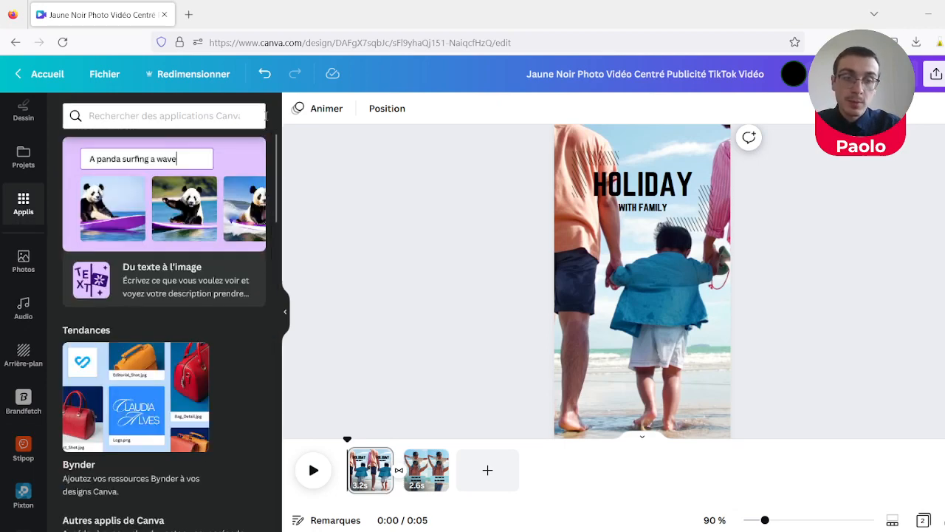